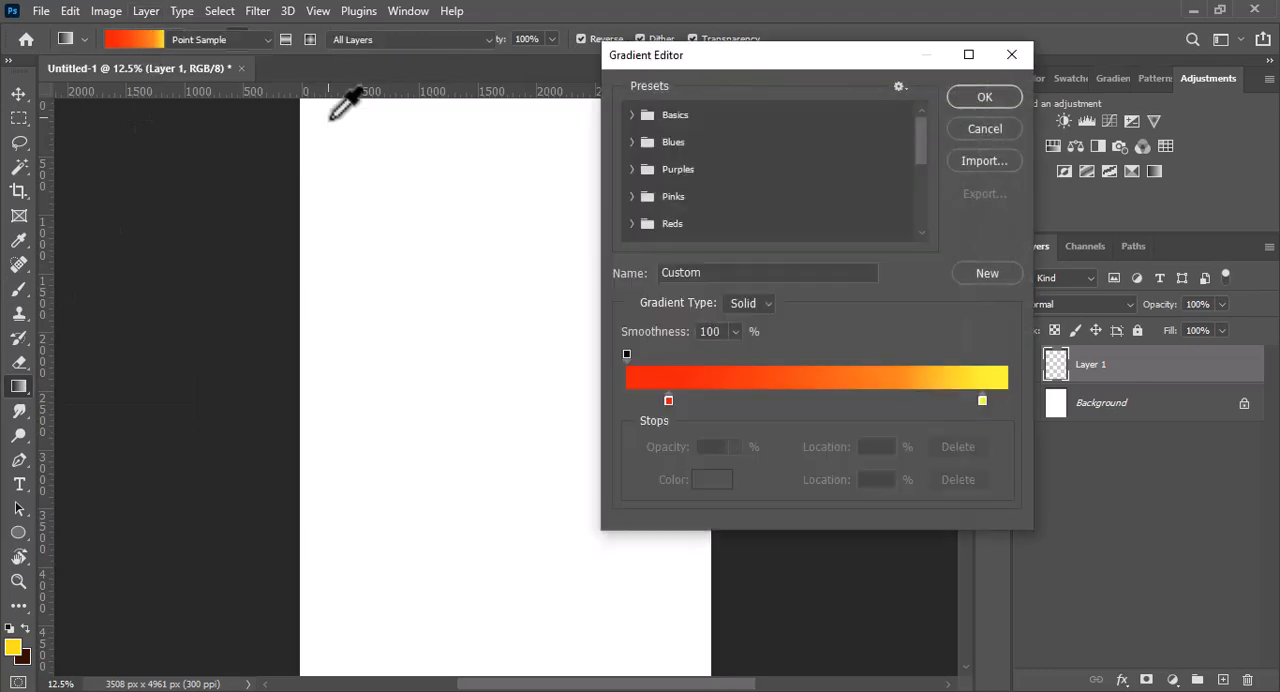
# - Change the gradient's red colour stop to bright blue 051bf0
pyautogui.click(711, 479)
pyautogui.moveTo(652, 210); pyautogui.dragTo(655, 229)
pyautogui.moveTo(627, 134); pyautogui.dragTo(627, 174)
pyautogui.moveTo(660, 227); pyautogui.dragTo(666, 217)
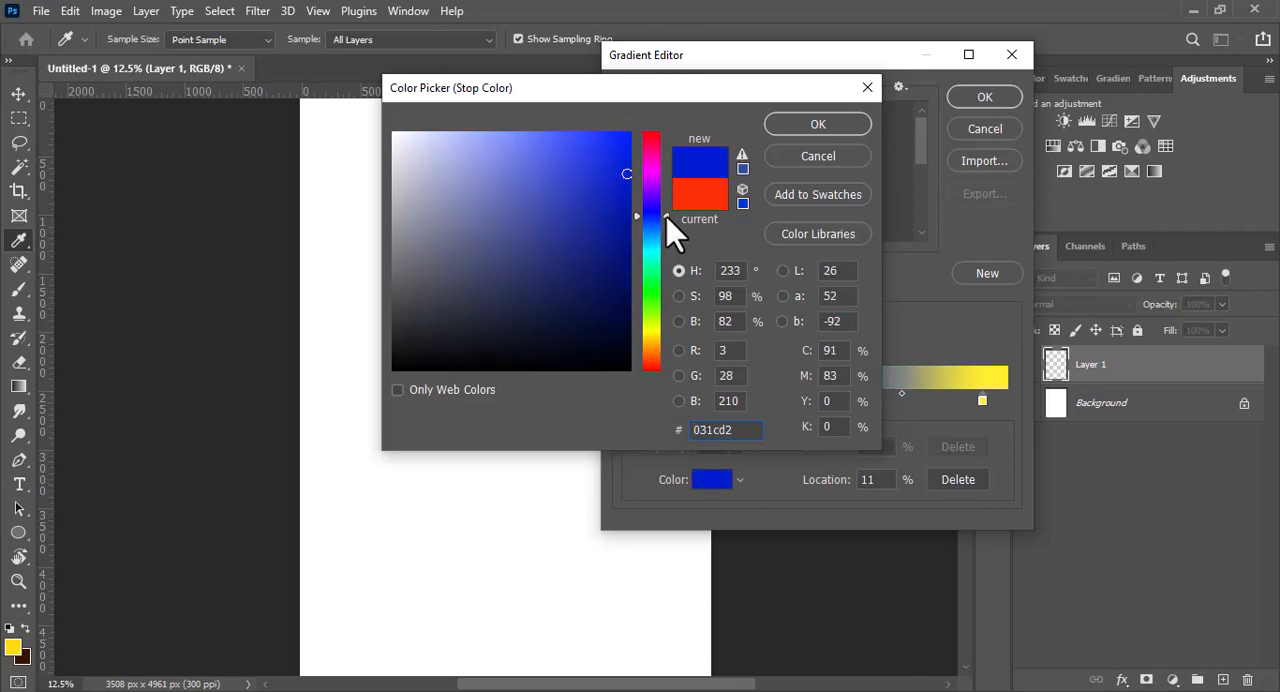
pyautogui.moveTo(629, 141)
pyautogui.mouseDown()
pyautogui.moveTo(606, 134)
pyautogui.moveTo(633, 147)
pyautogui.mouseUp()
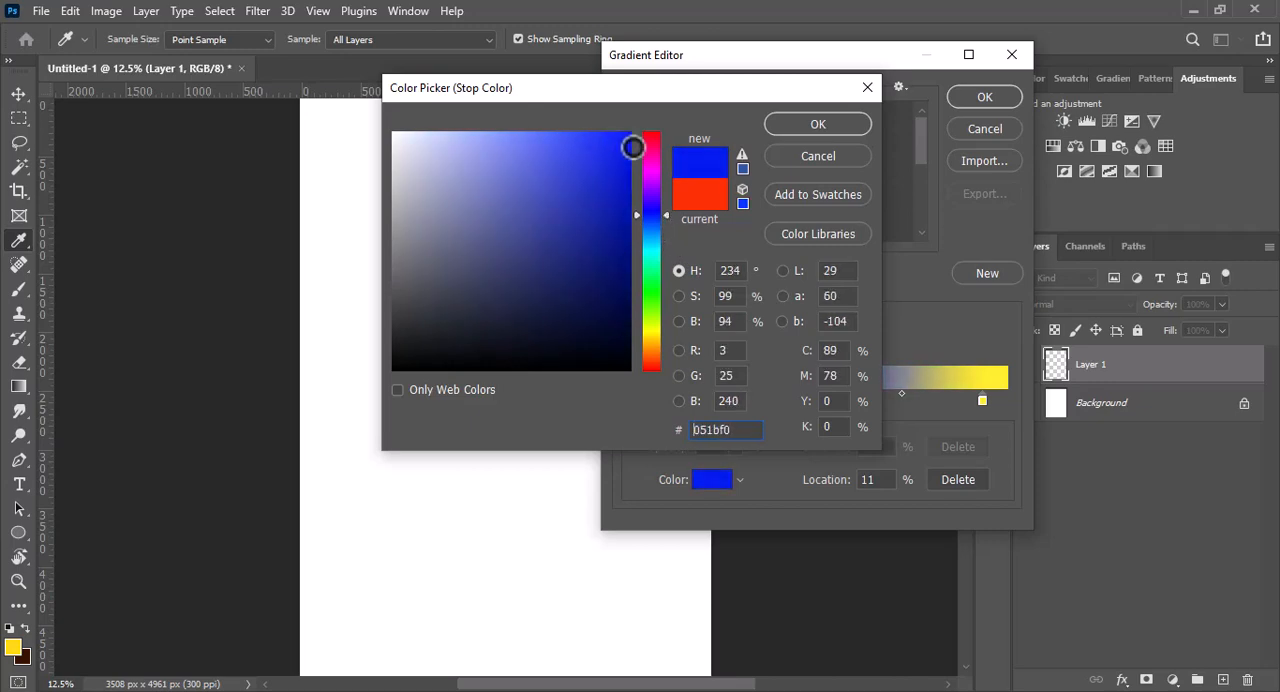
pyautogui.click(807, 133)
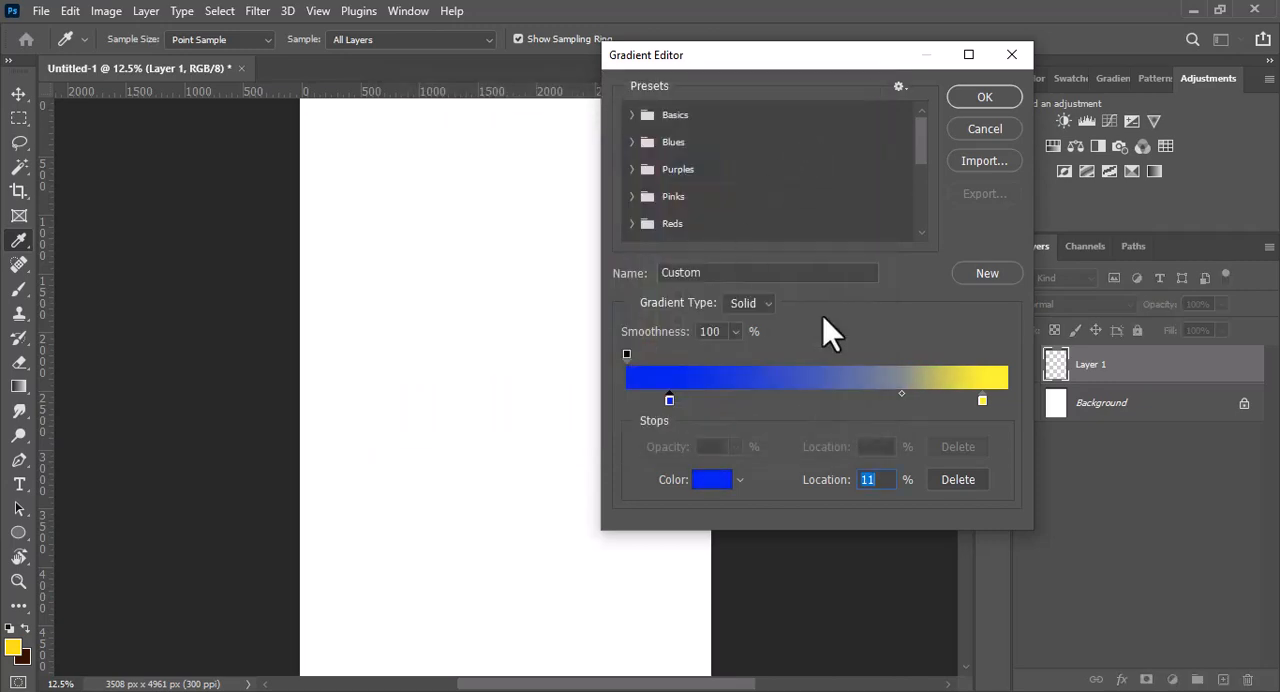
# - Change the gradient's yellow colour stop to cyan 1fb8d9 and accept the edited gradient
pyautogui.click(710, 480)
pyautogui.moveTo(664, 267); pyautogui.dragTo(654, 246)
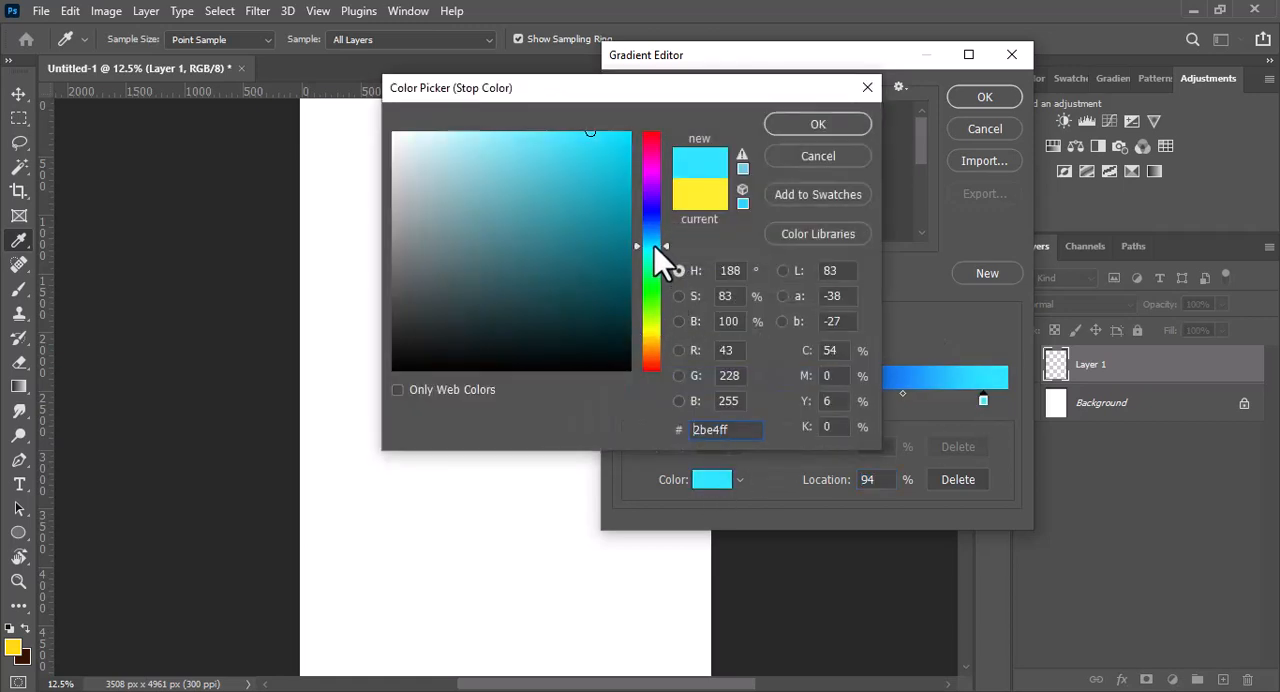
pyautogui.moveTo(578, 142)
pyautogui.mouseDown()
pyautogui.moveTo(537, 148)
pyautogui.moveTo(560, 170)
pyautogui.mouseUp()
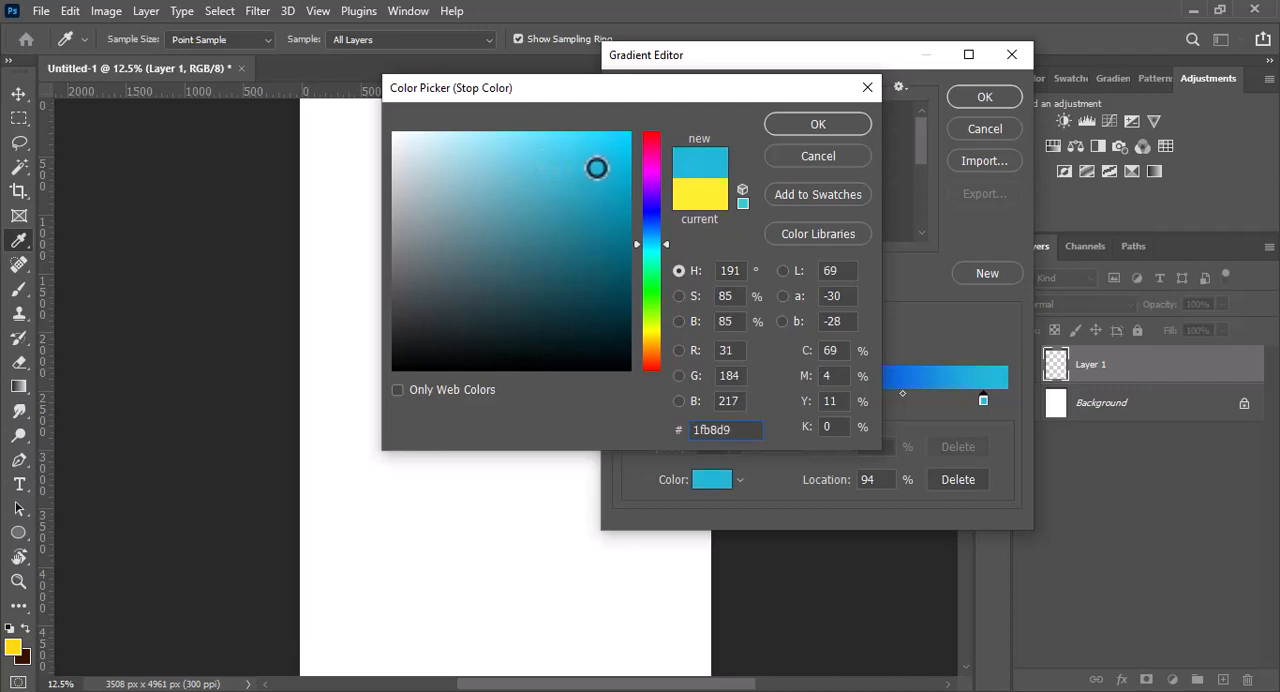
pyautogui.press('Return')
pyautogui.click(982, 98)
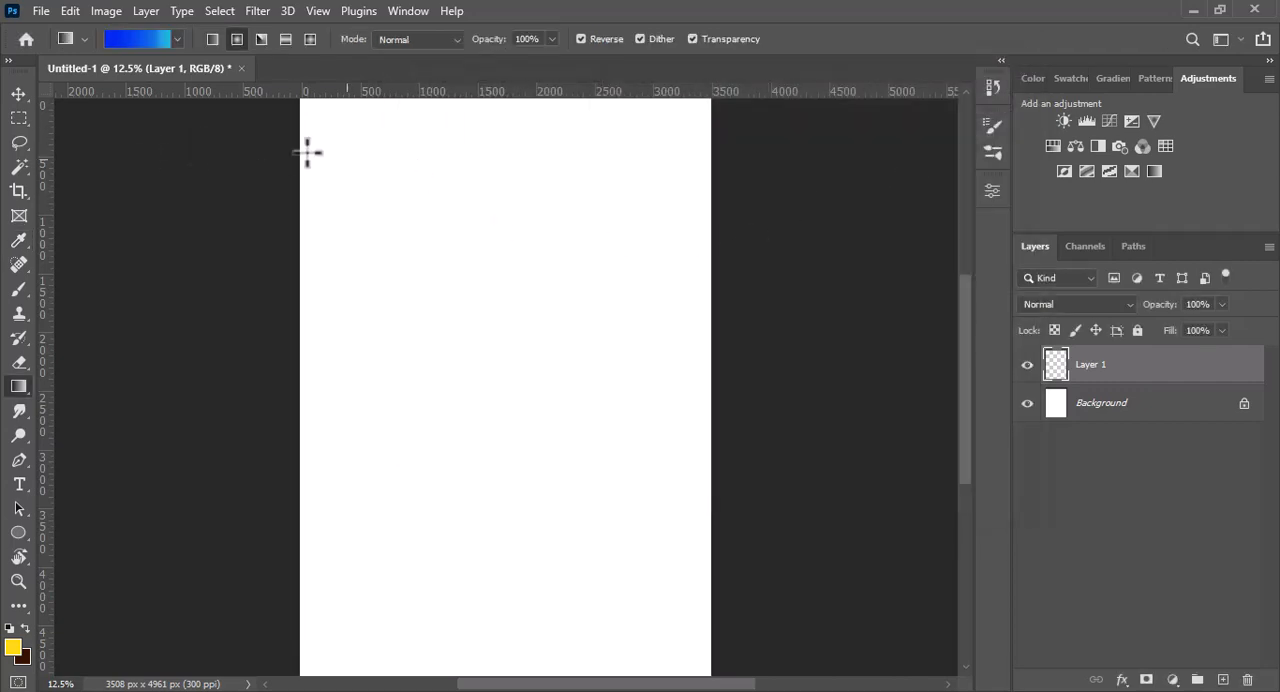
# - Select a rectangle across the full width of the canvas's upper half, ready for filling with the Gradient tool
pyautogui.click(19, 119)
pyautogui.moveTo(300, 97); pyautogui.dragTo(705, 423)
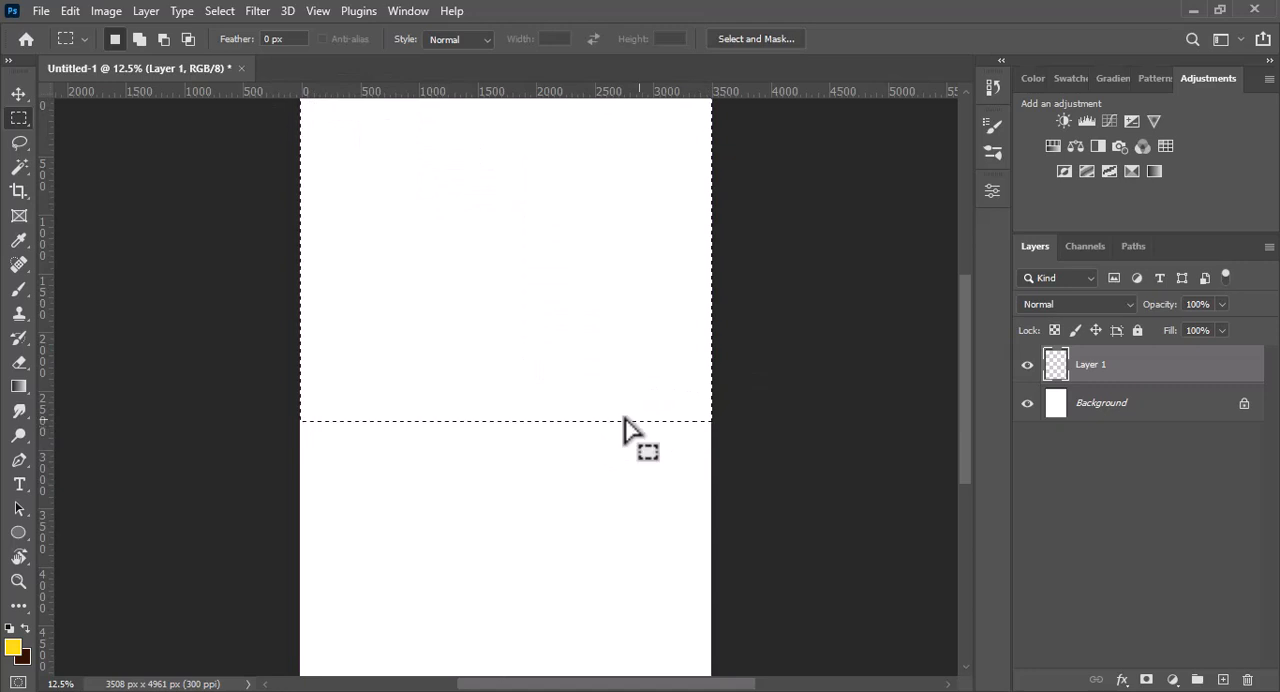
pyautogui.click(19, 386)
# - Try filling the selection with a radial gradient centred near the canvas's upper edge, and remove it
pyautogui.moveTo(489, 122); pyautogui.dragTo(477, 466)
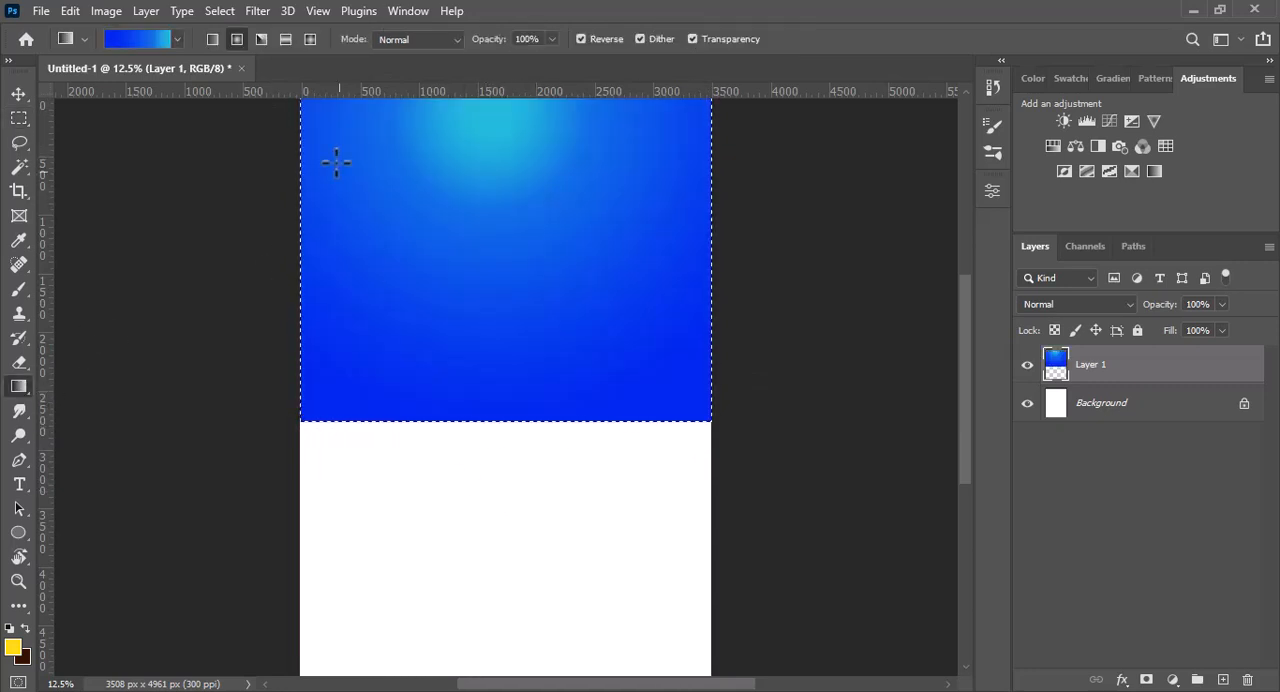
pyautogui.press('Delete')
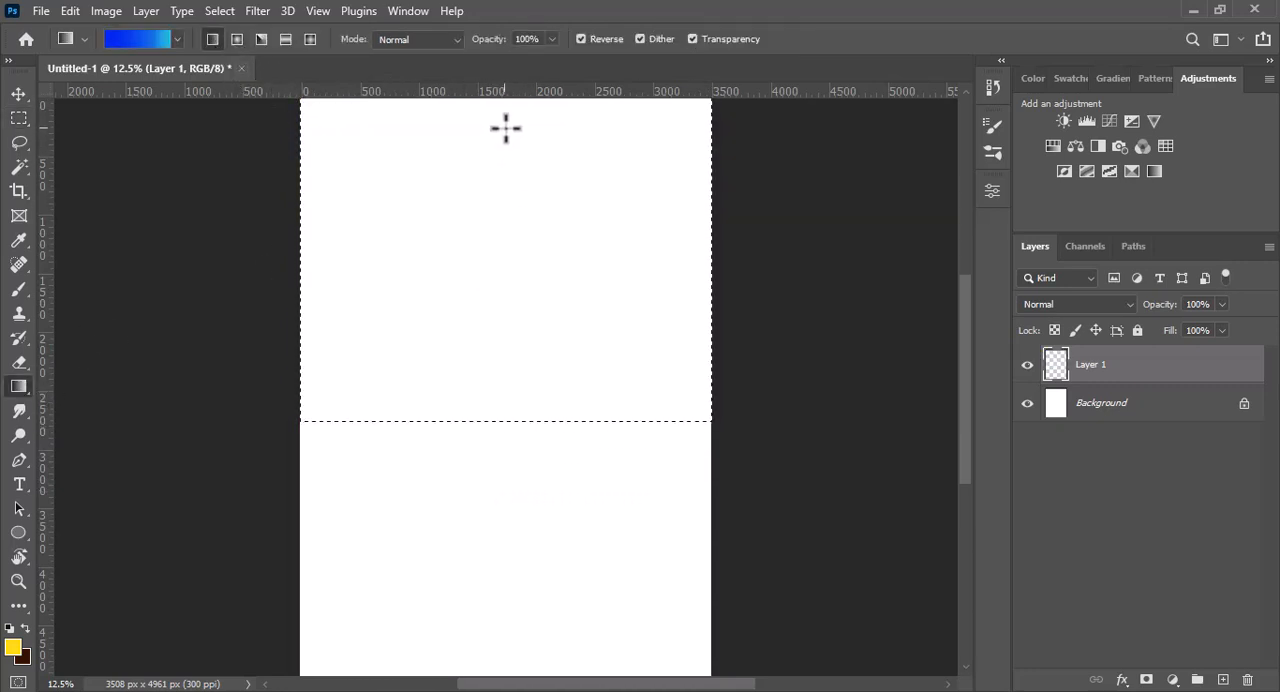
pyautogui.hotkey('ctrl', 'z')
# - Fill the selection with an unreversed linear gradient from blue down to cyan, deselect, and nudge the fill up to the canvas's upper edge
pyautogui.click(581, 39)
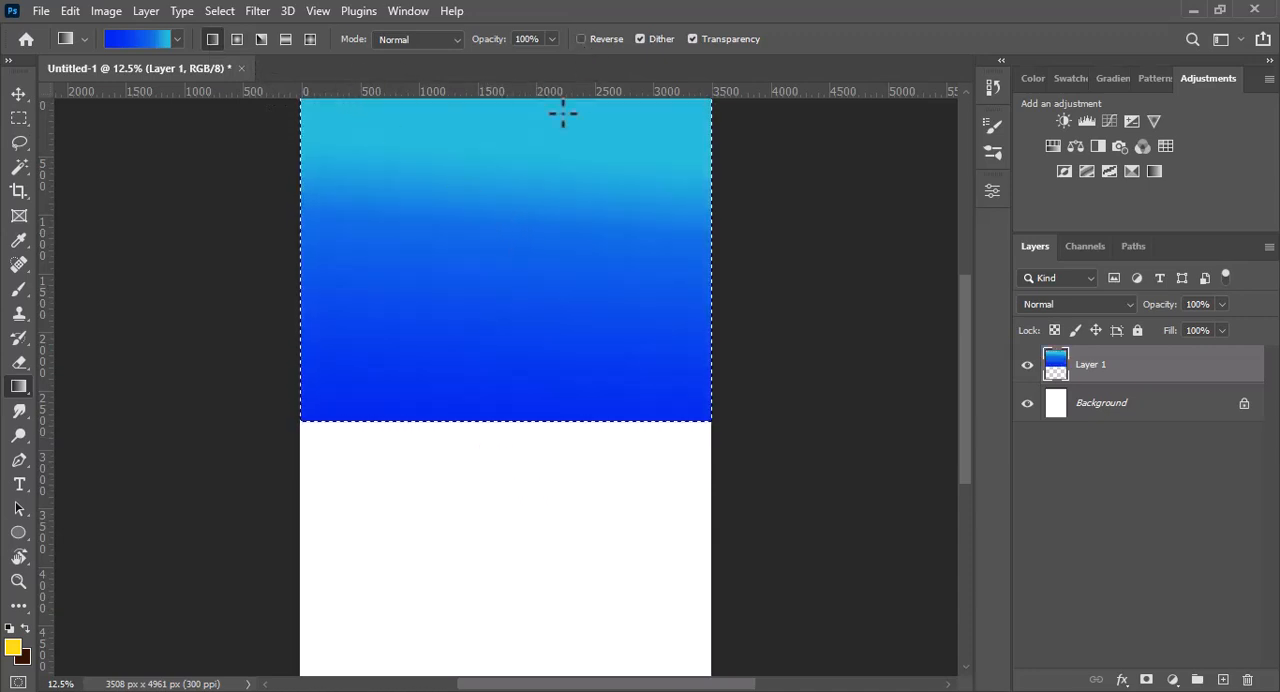
pyautogui.moveTo(514, 137); pyautogui.dragTo(503, 489)
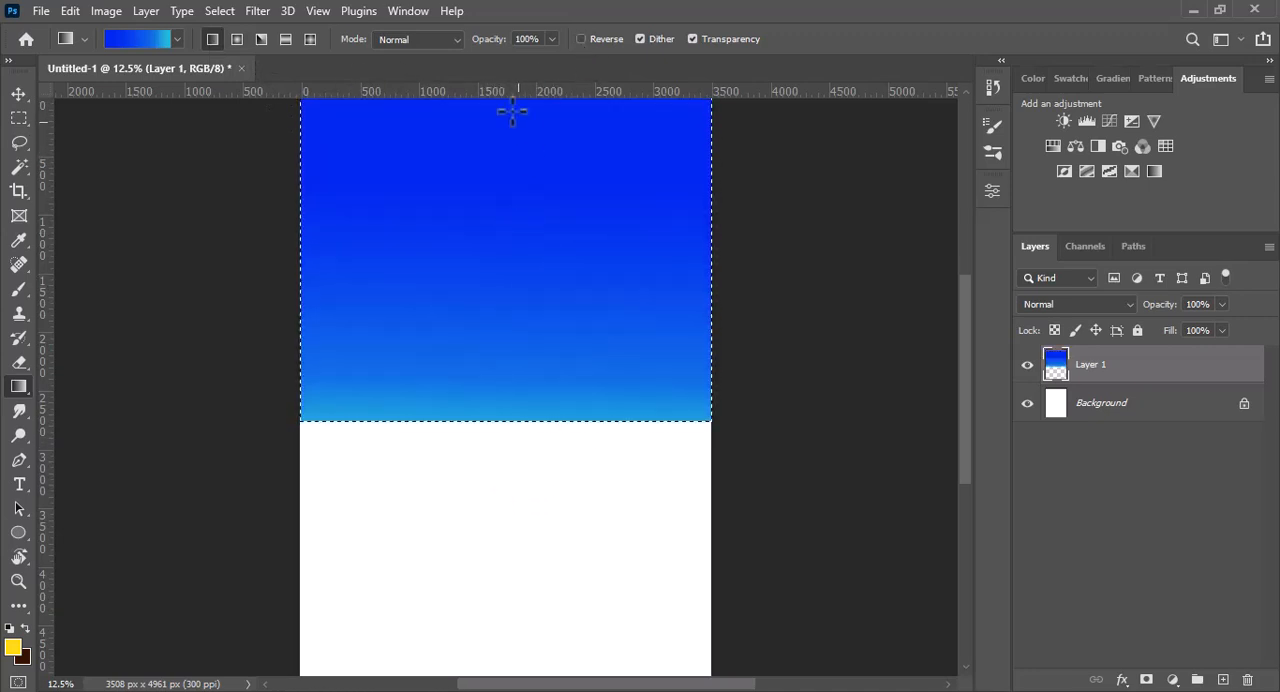
pyautogui.hotkey('ctrl', '-')
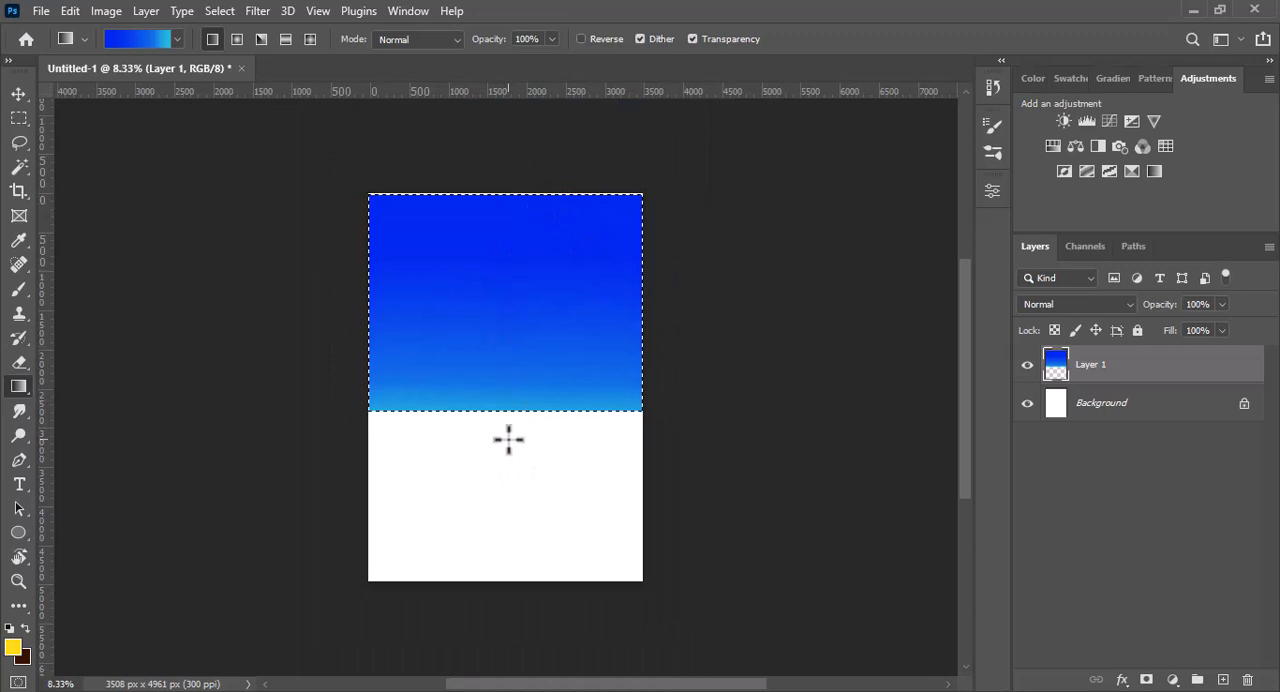
pyautogui.hotkey('ctrl', 'd')
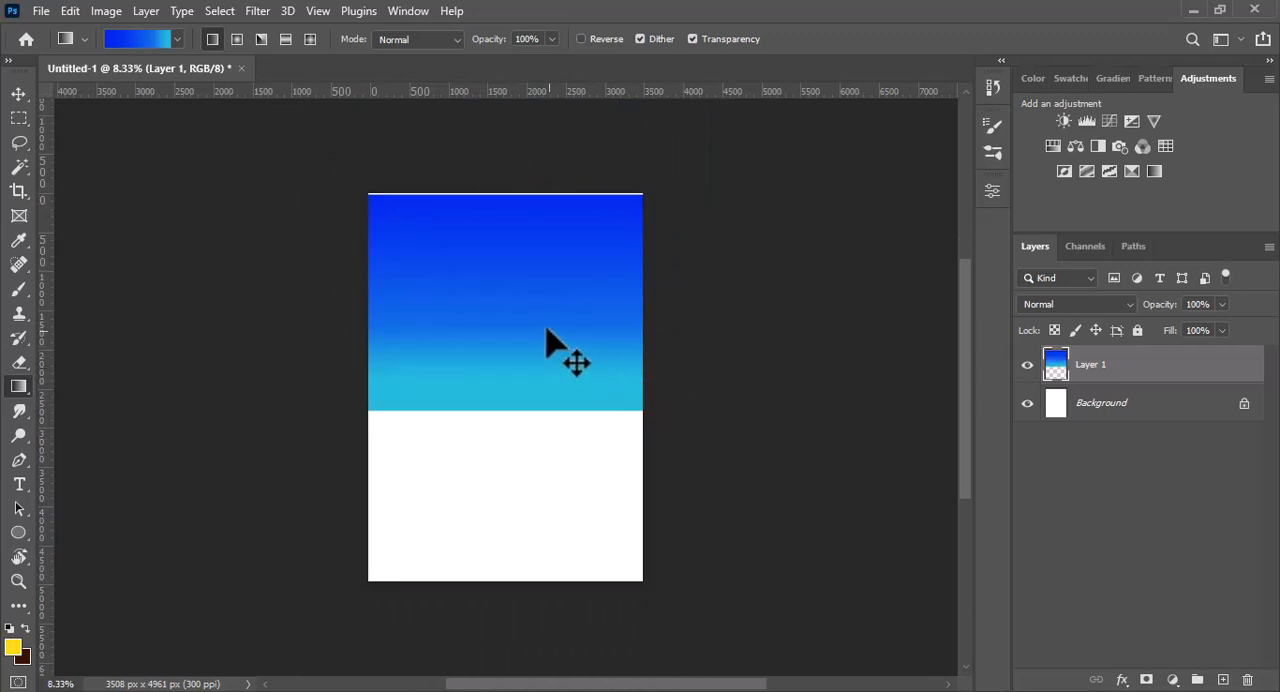
pyautogui.moveTo(549, 334); pyautogui.dragTo(555, 333)
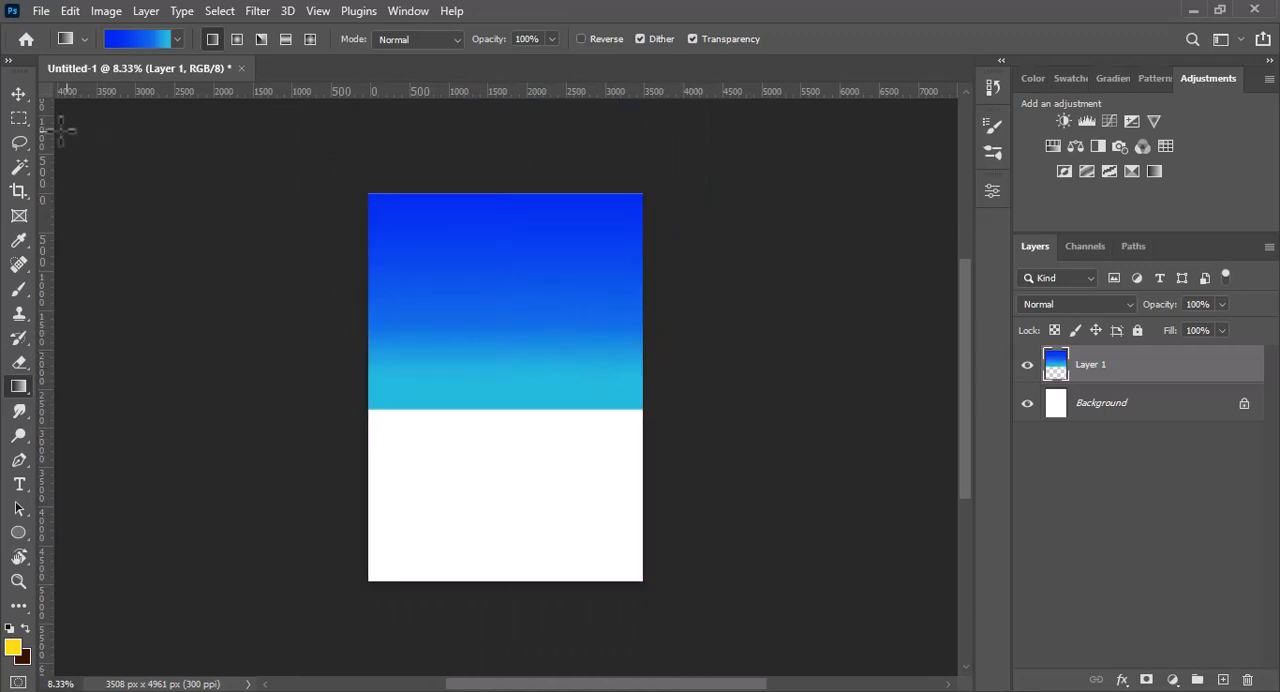
# - Add a layer beneath Layer 1 and fill the blank lower part of the canvas with a mirrored cyan-to-blue gradient
pyautogui.click(1220, 680)
pyautogui.moveTo(1091, 380); pyautogui.dragTo(1108, 450)
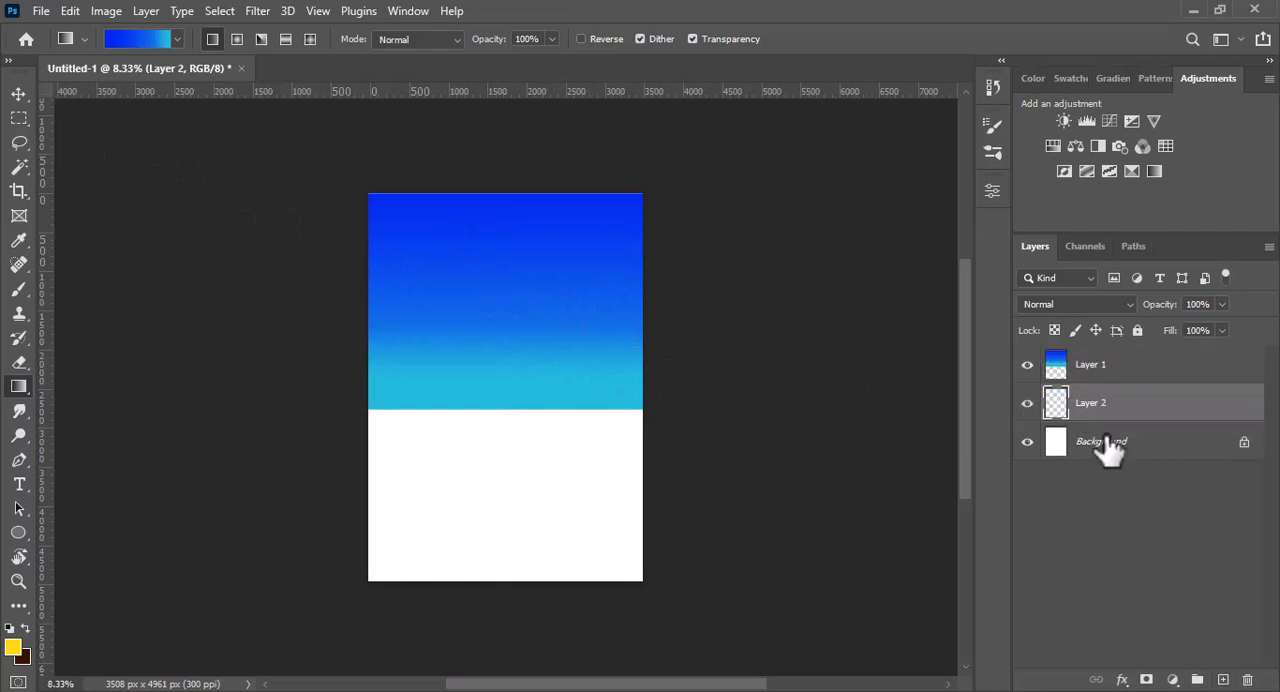
pyautogui.press('m')
pyautogui.moveTo(370, 410); pyautogui.dragTo(642, 582)
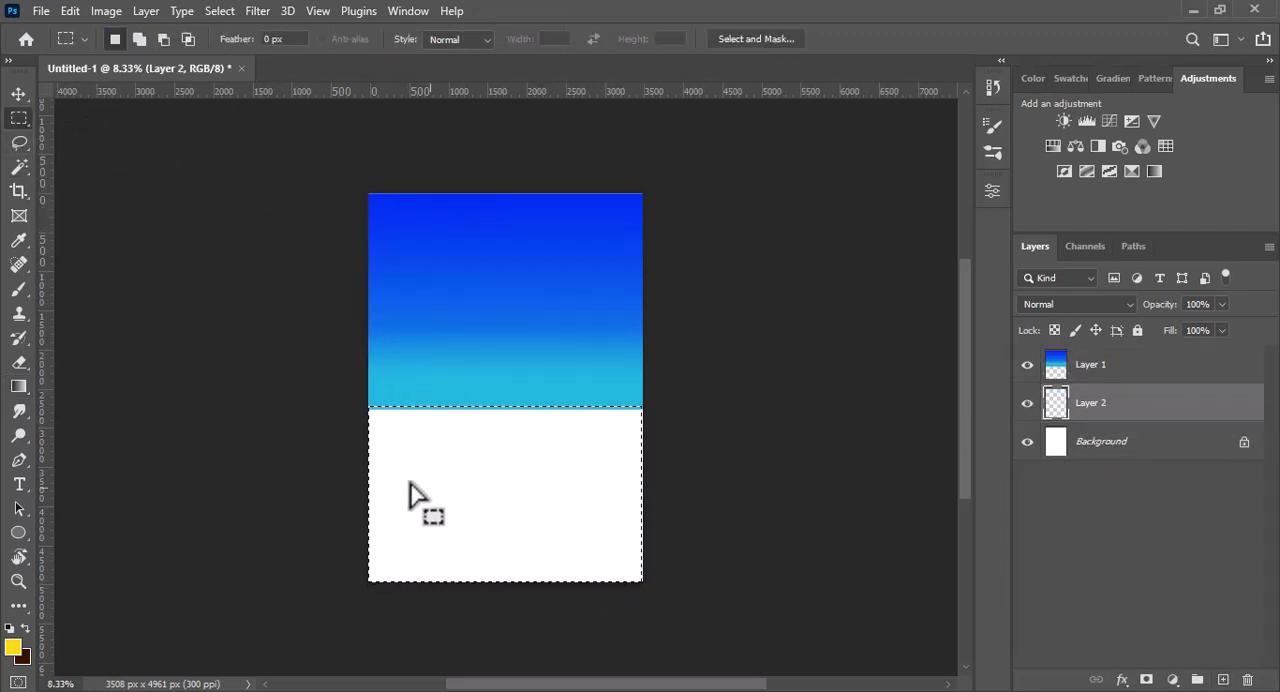
pyautogui.click(19, 386)
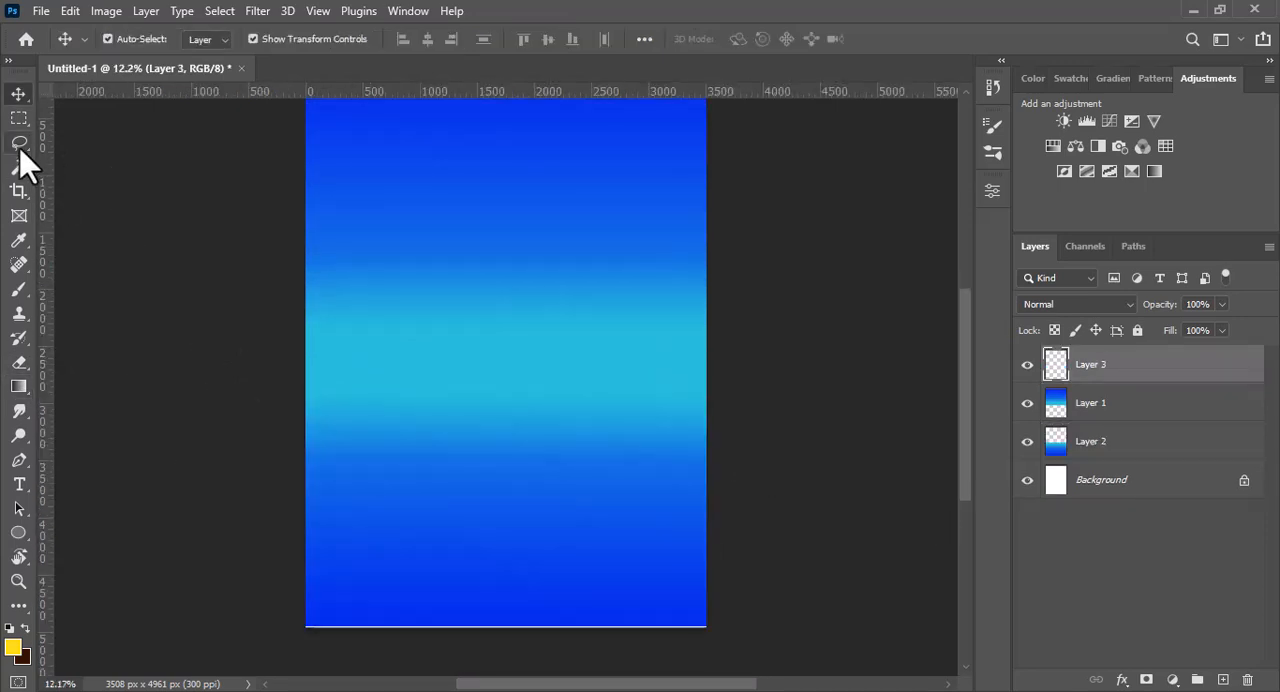
# - Lasso hill-shaped selections in the canvas's lower right and lower left corners, trimming the left one's underside straight
pyautogui.click(19, 143)
pyautogui.moveTo(580, 592)
pyautogui.mouseDown()
pyautogui.moveTo(586, 638)
pyautogui.moveTo(685, 639)
pyautogui.moveTo(717, 602)
pyautogui.moveTo(708, 518)
pyautogui.mouseUp()
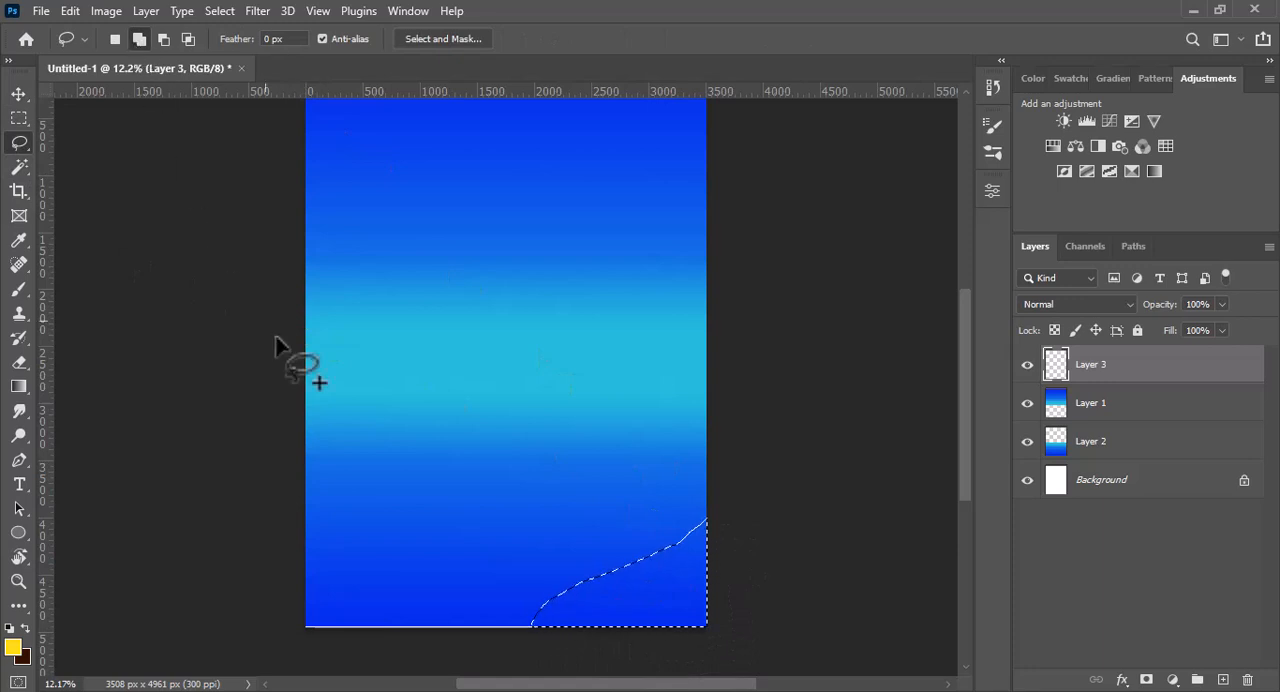
pyautogui.moveTo(307, 470)
pyautogui.mouseDown()
pyautogui.moveTo(438, 544)
pyautogui.moveTo(508, 553)
pyautogui.moveTo(437, 587)
pyautogui.mouseUp()
pyautogui.hotkey('ctrl', 'z')
pyautogui.moveTo(306, 472); pyautogui.dragTo(389, 502)
pyautogui.moveTo(480, 578)
pyautogui.mouseDown()
pyautogui.moveTo(369, 580)
pyautogui.moveTo(291, 523)
pyautogui.moveTo(265, 590)
pyautogui.mouseUp()
pyautogui.click(18, 119)
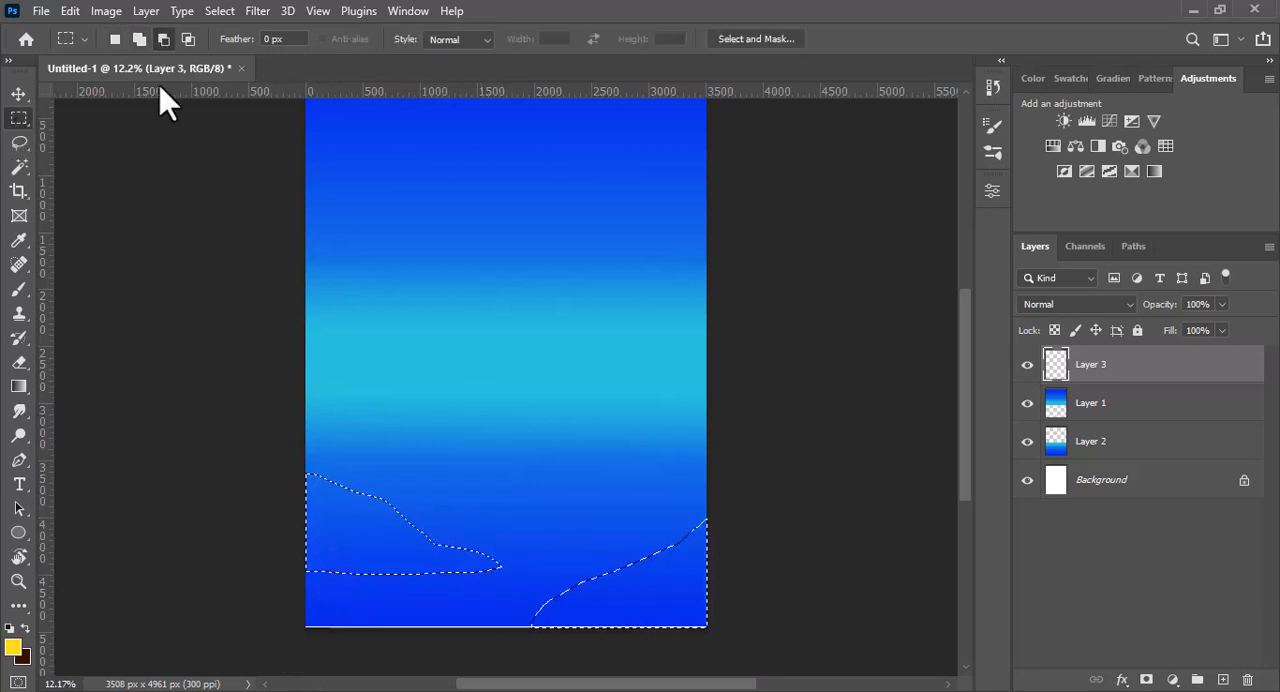
pyautogui.moveTo(503, 568)
pyautogui.mouseDown()
pyautogui.moveTo(288, 586)
pyautogui.moveTo(261, 630)
pyautogui.mouseUp()
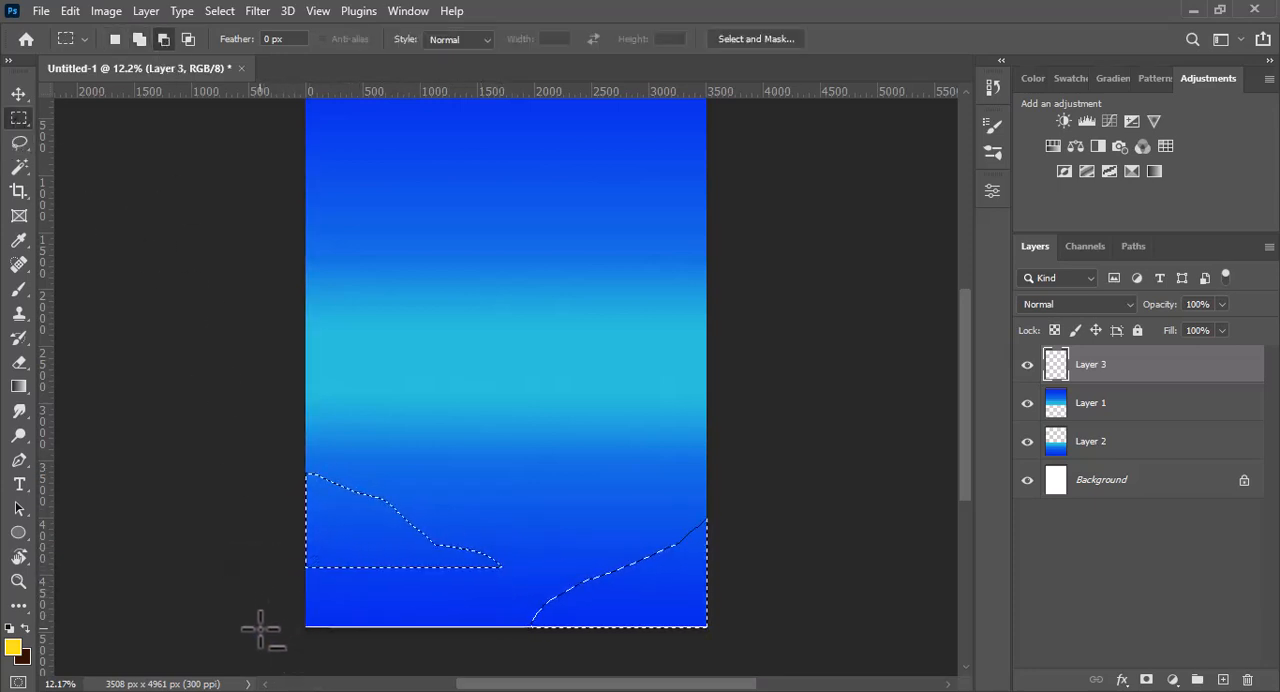
# - Fill the two selected hill shapes with a very dark indigo foreground colour
pyautogui.press('x')
pyautogui.click(16, 648)
pyautogui.click(420, 585)
pyautogui.click(630, 246)
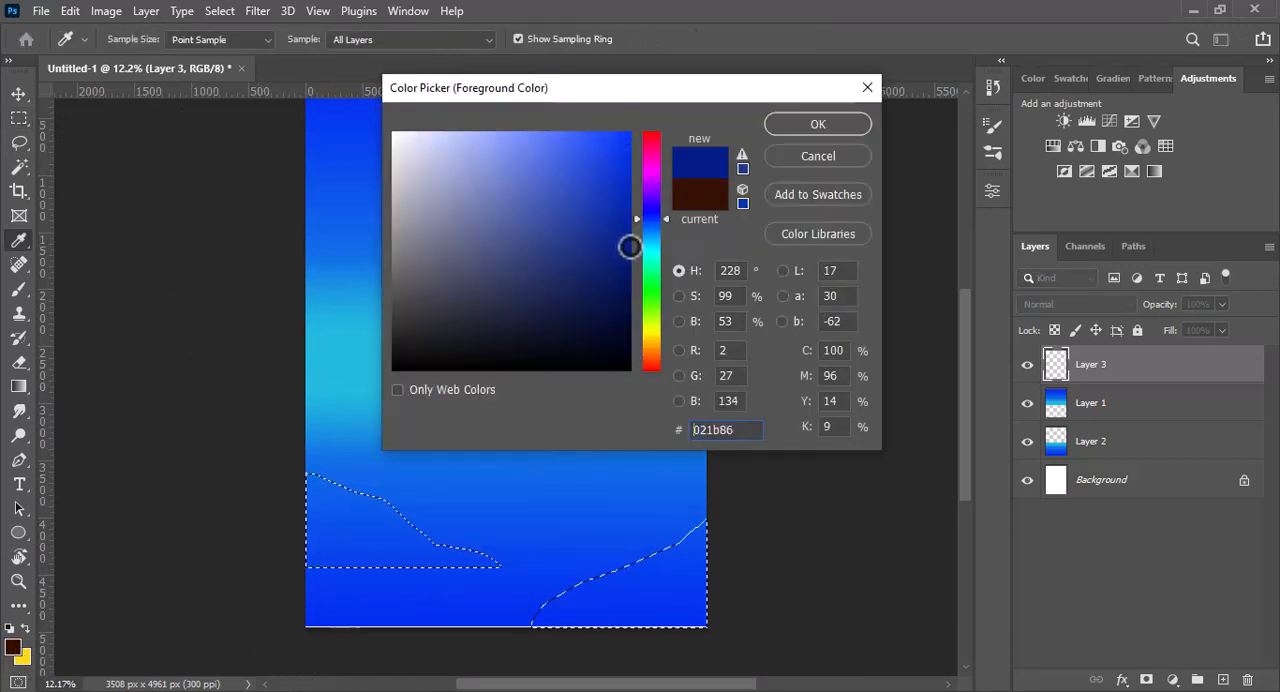
pyautogui.click(658, 207)
pyautogui.moveTo(633, 266); pyautogui.dragTo(634, 291)
pyautogui.click(824, 127)
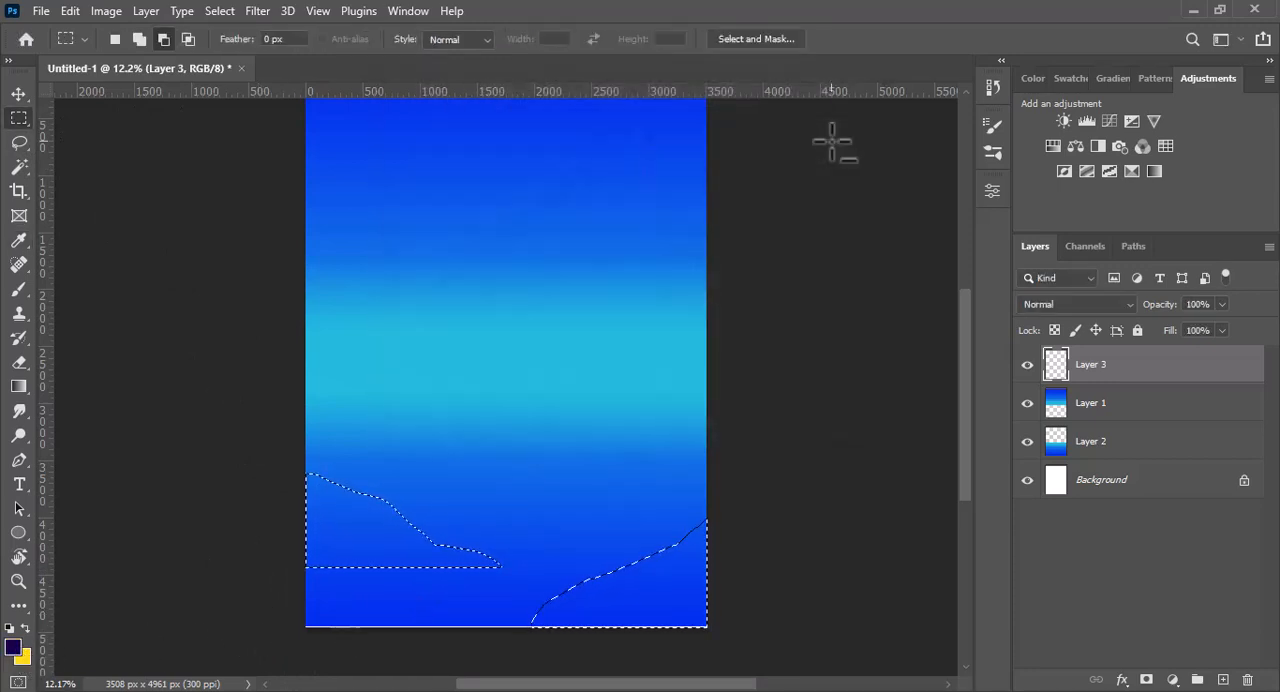
pyautogui.hotkey('alt', 'BackSpace')
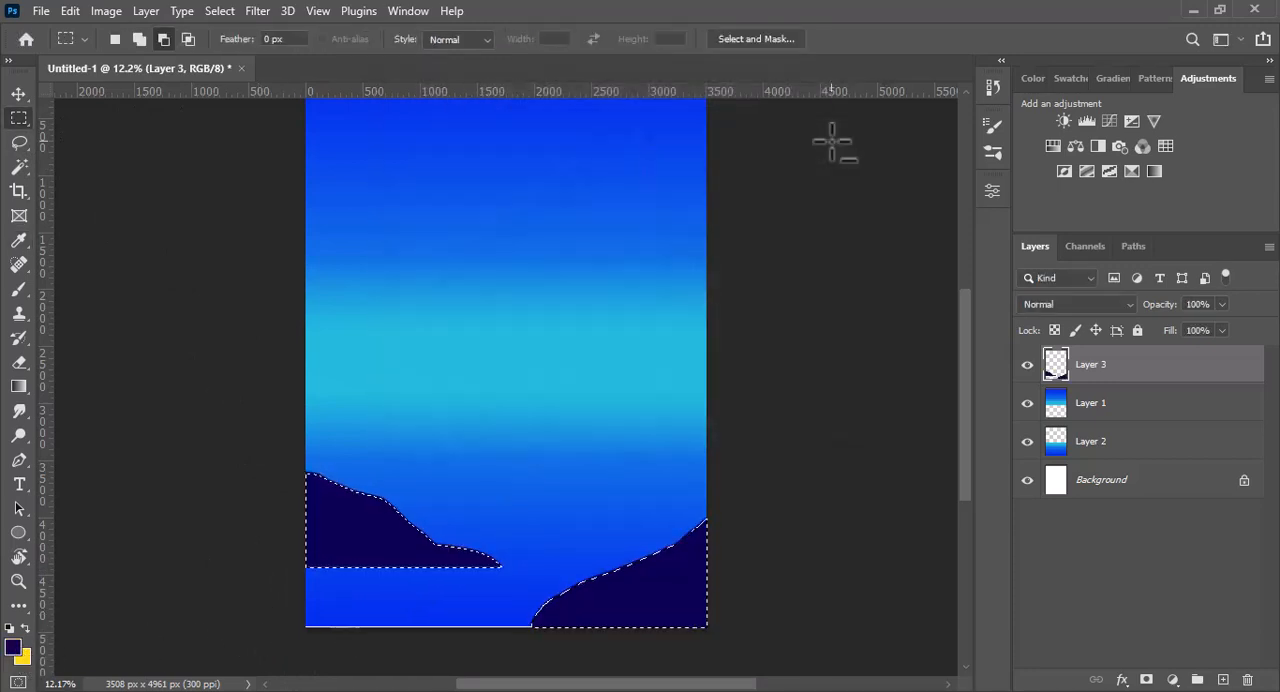
# - Refill the selected hills with dark navy 091747 and clear the selection
pyautogui.click(13, 648)
pyautogui.click(653, 220)
pyautogui.moveTo(625, 309); pyautogui.dragTo(603, 304)
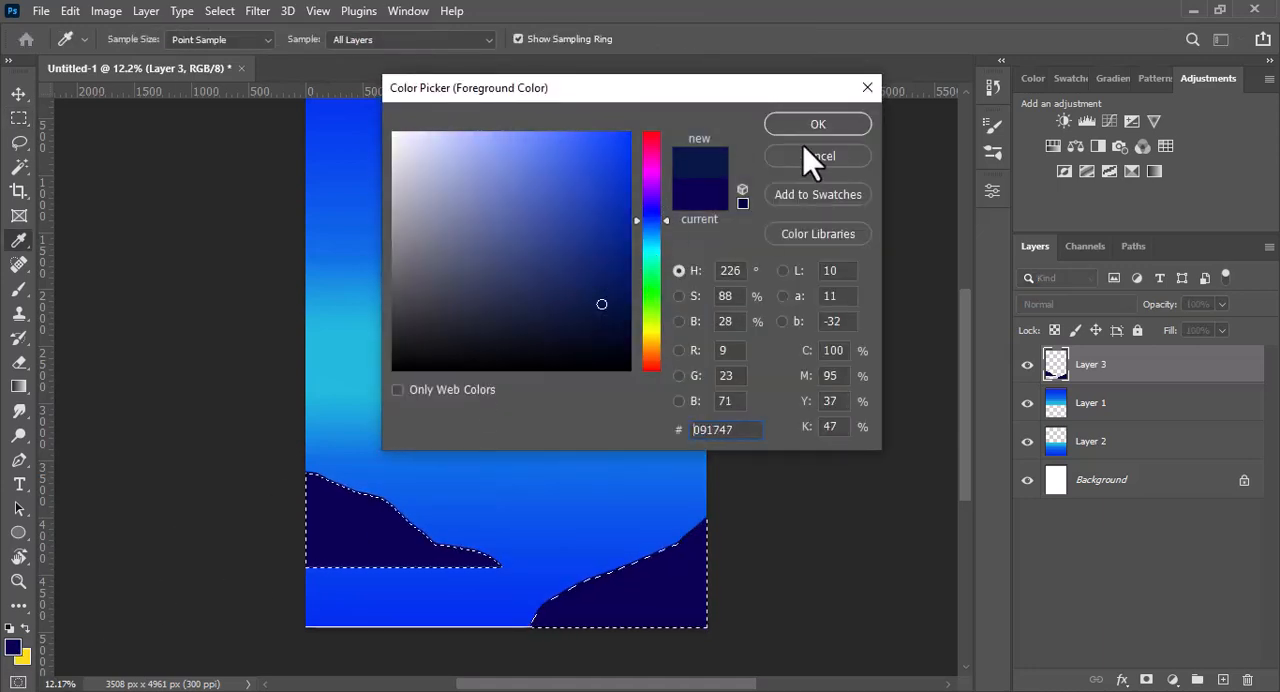
pyautogui.click(809, 129)
pyautogui.hotkey('alt', 'BackSpace')
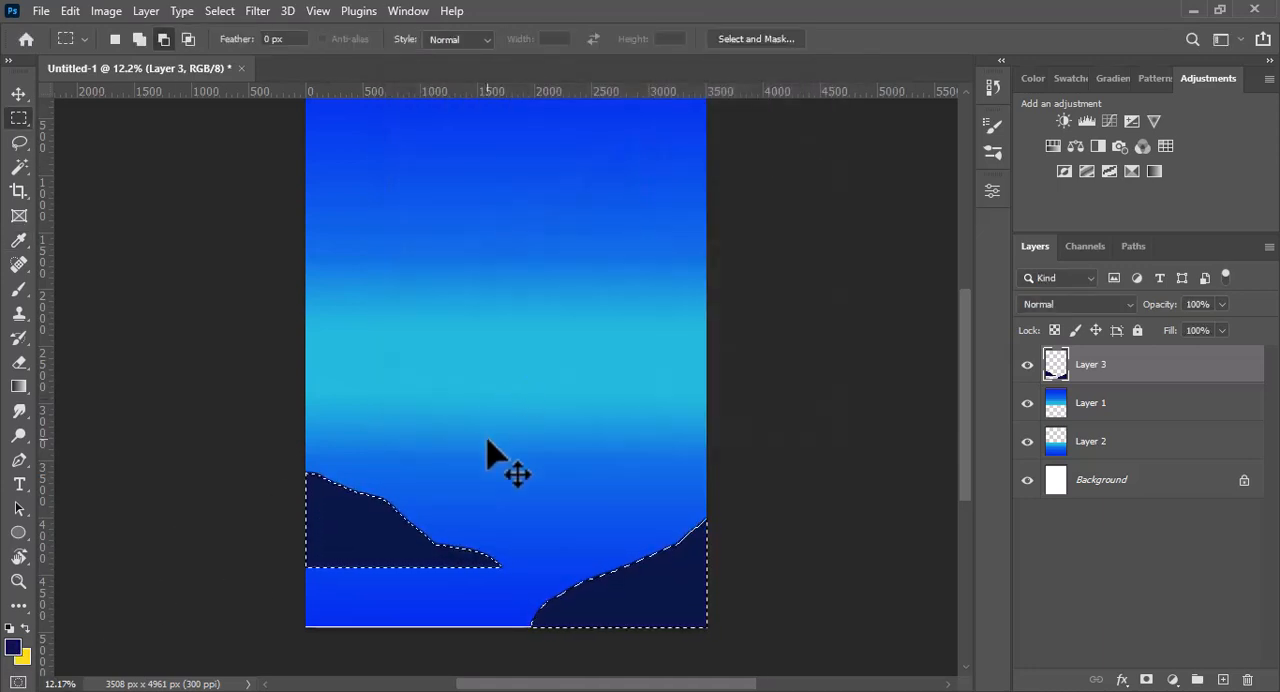
pyautogui.hotkey('ctrl', 'd')
# - Extend the left hill's underside with a tapering slope and the right hill's lower tip, using lassoed areas filled with dark navy
pyautogui.press('l')
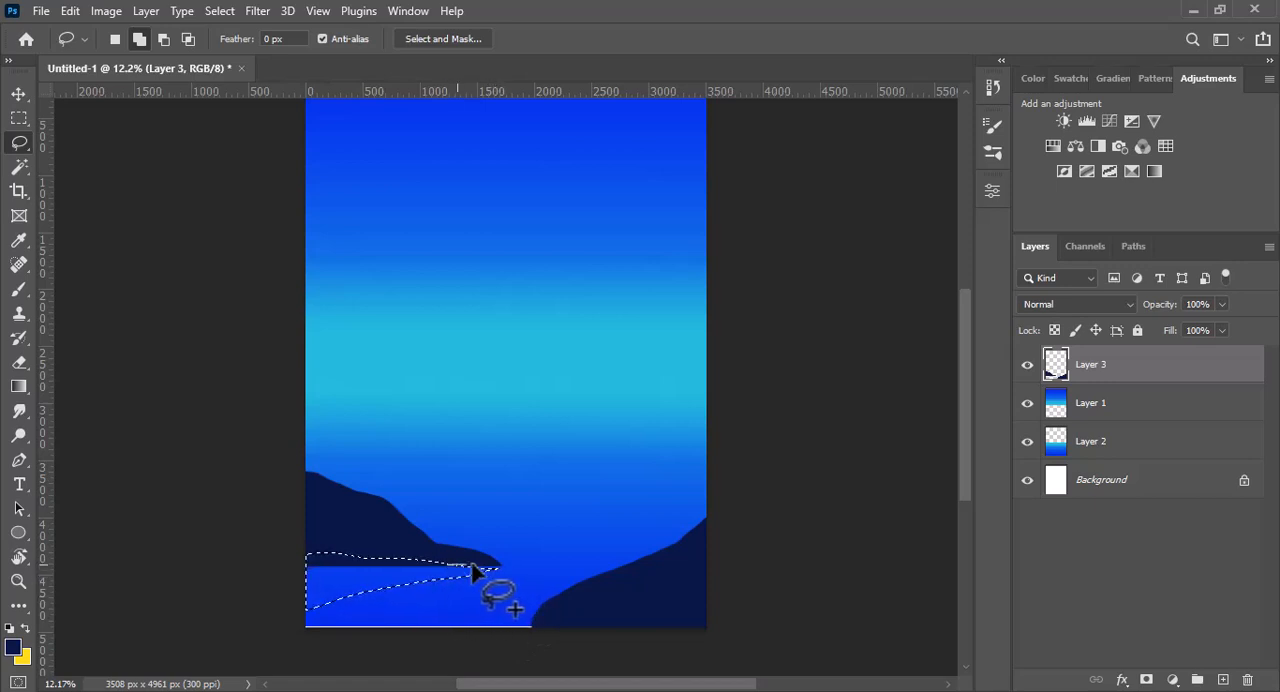
pyautogui.moveTo(497, 578)
pyautogui.mouseDown()
pyautogui.moveTo(307, 614)
pyautogui.moveTo(299, 574)
pyautogui.moveTo(398, 557)
pyautogui.mouseUp()
pyautogui.hotkey('alt', 'BackSpace')
pyautogui.hotkey('ctrl', 'd')
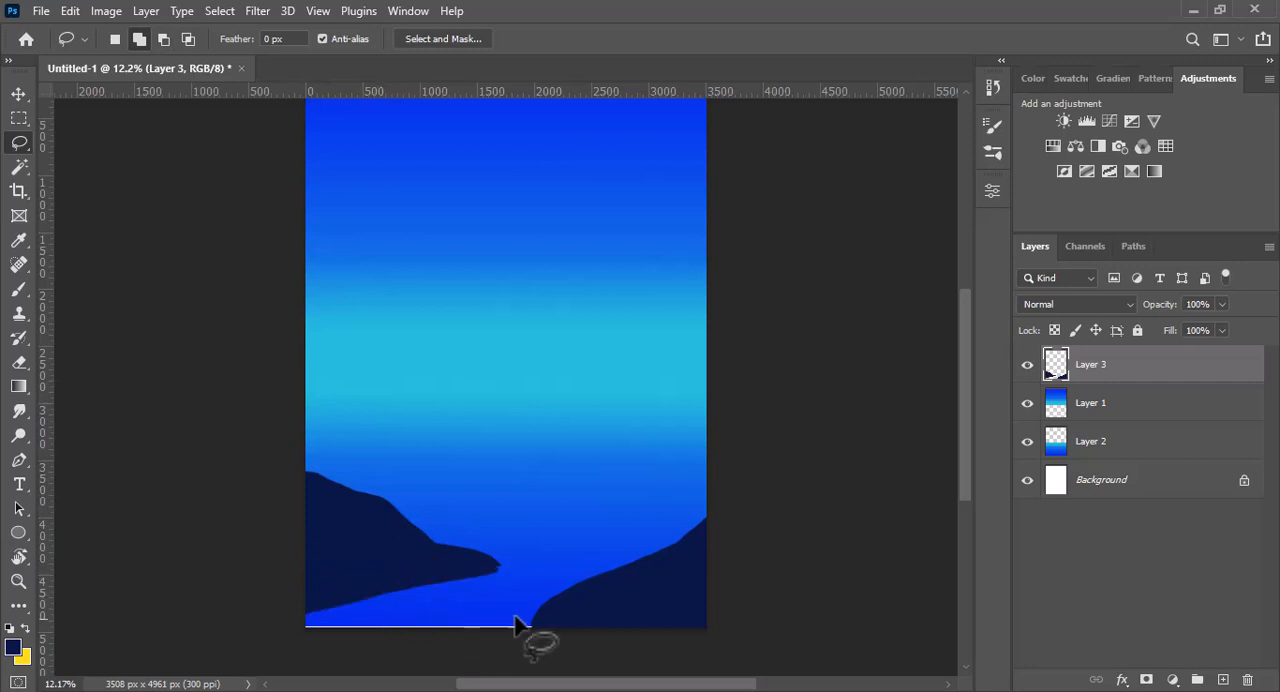
pyautogui.moveTo(524, 628); pyautogui.dragTo(556, 627)
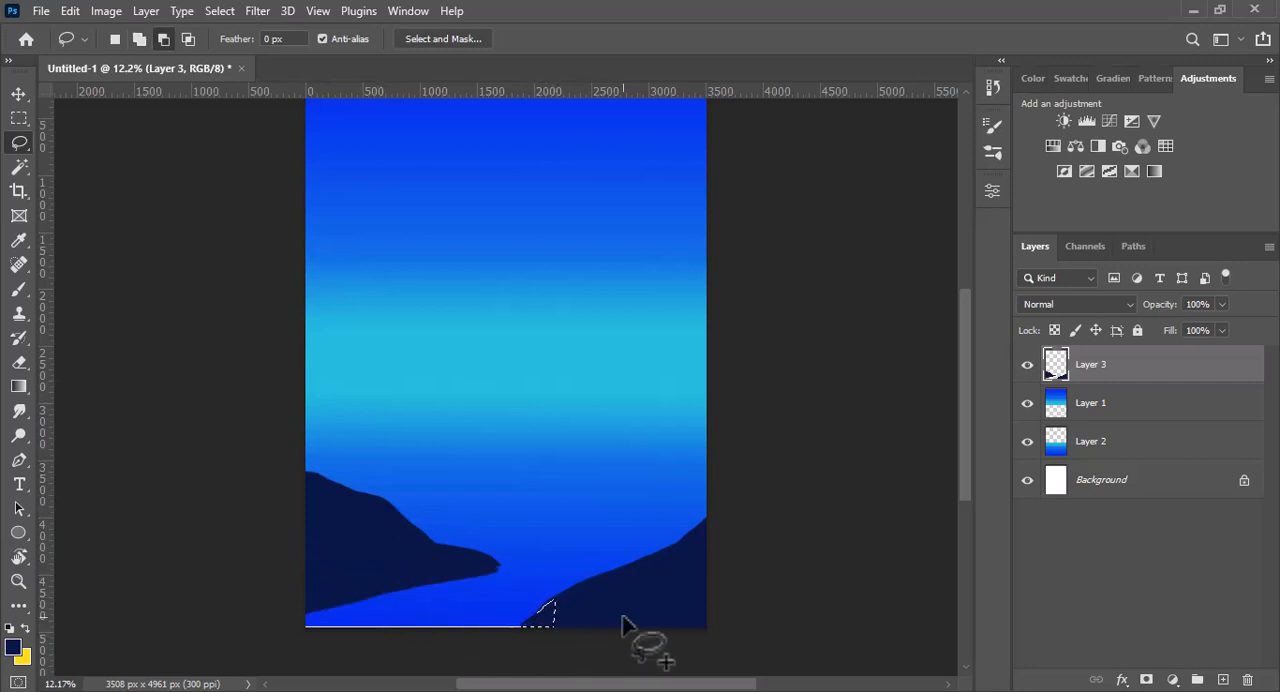
# - Add a layer just above Layer 1 and lasso mid-distance hill shapes at the canvas's right and left edges
pyautogui.click(1095, 406)
pyautogui.click(1222, 679)
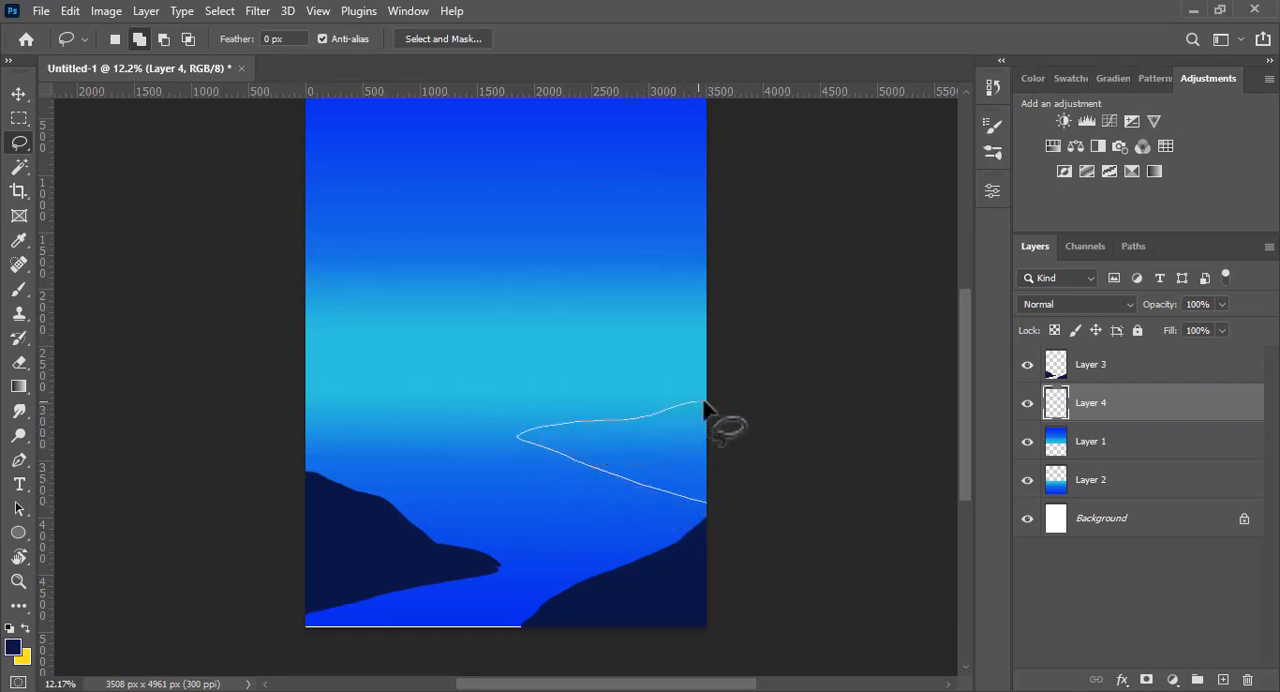
pyautogui.moveTo(704, 408); pyautogui.dragTo(706, 410)
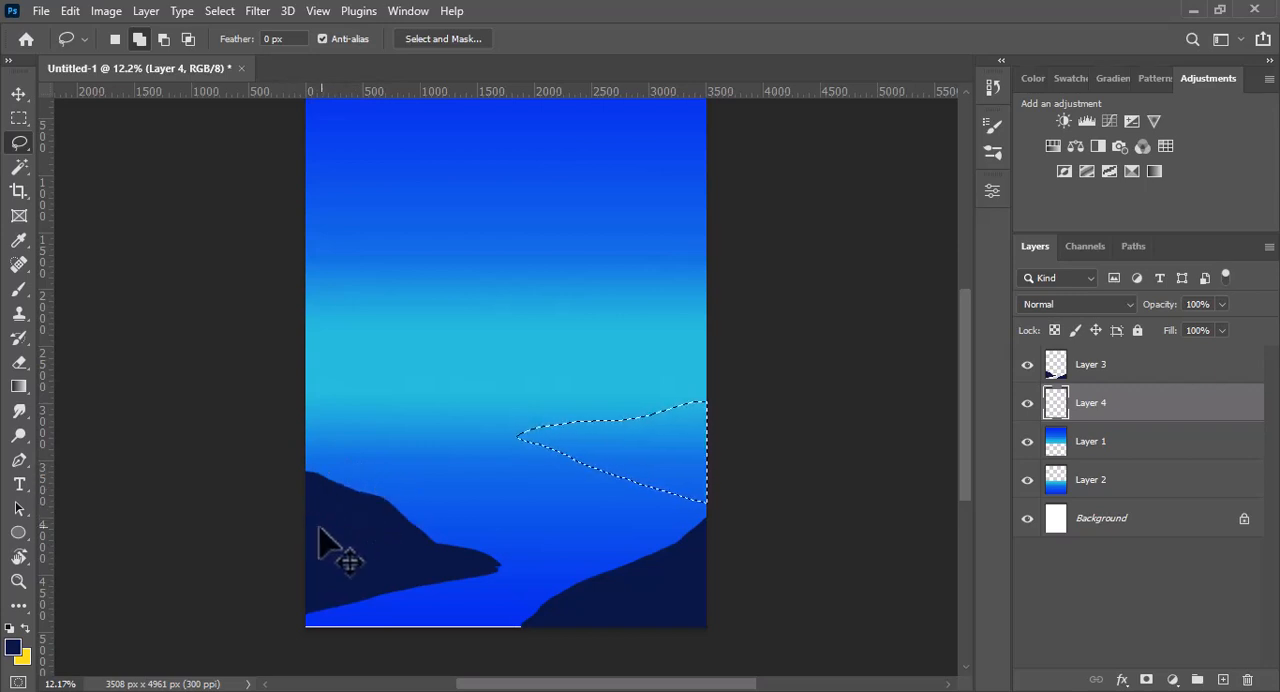
pyautogui.moveTo(306, 517); pyautogui.dragTo(428, 496)
pyautogui.moveTo(358, 414)
pyautogui.mouseDown()
pyautogui.moveTo(288, 486)
pyautogui.moveTo(304, 518)
pyautogui.mouseUp()
# - Set the foreground colour to medium navy 1f3379 and fill the selected mid-distance hills
pyautogui.click(13, 647)
pyautogui.moveTo(600, 303); pyautogui.dragTo(569, 257)
pyautogui.click(801, 130)
pyautogui.hotkey('alt', 'BackSpace')
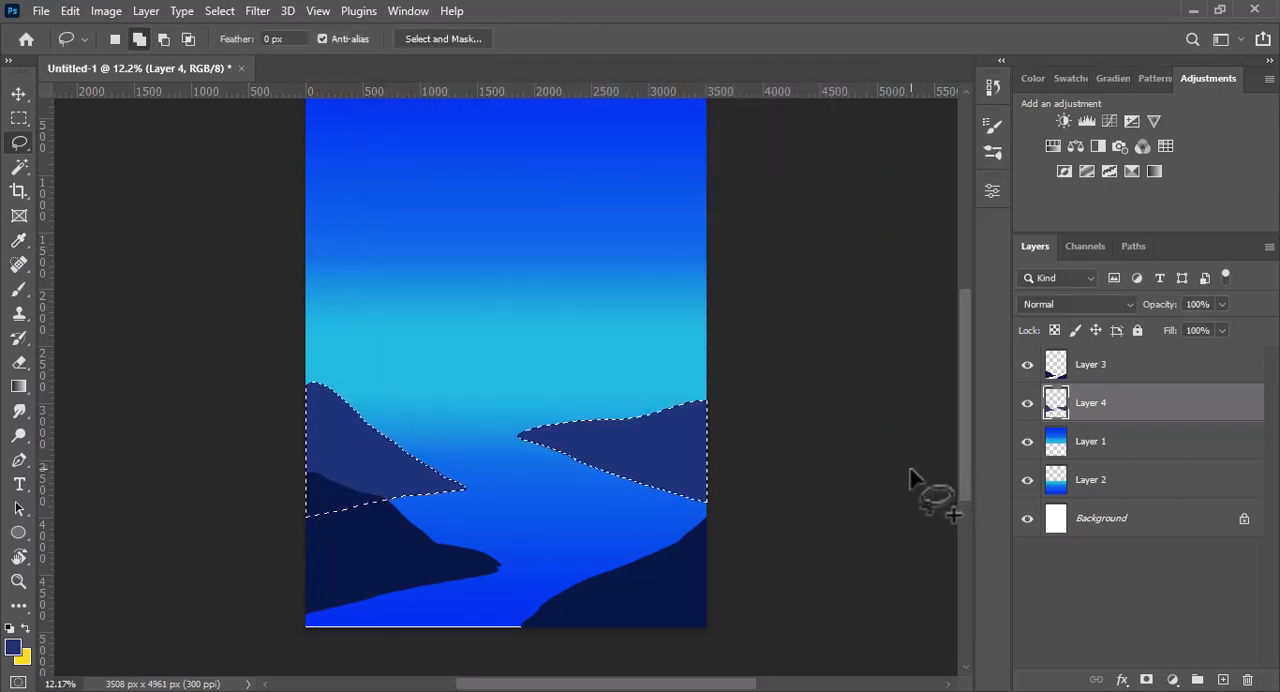
# - Add a layer beneath the mid-distance hills and lasso taller mountain shapes behind them at the right and left edges
pyautogui.moveTo(1075, 452); pyautogui.dragTo(1056, 485)
pyautogui.hotkey('ctrl', 'shift', 'alt', 'n')
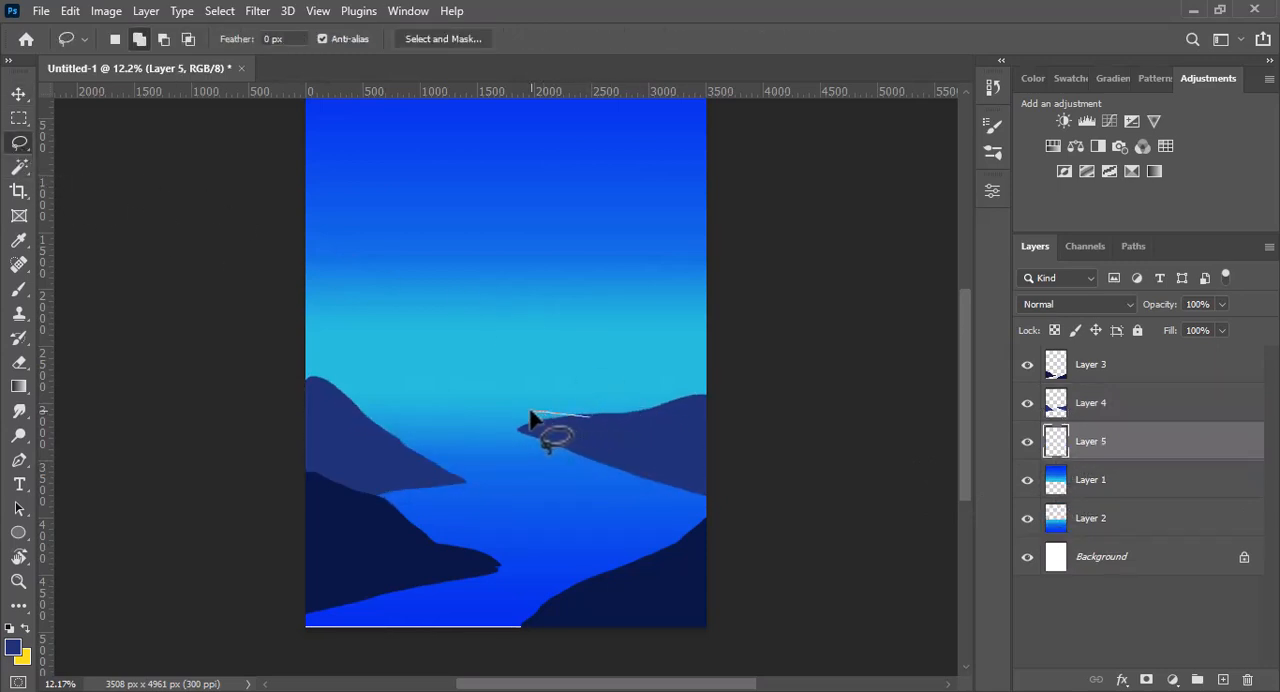
pyautogui.moveTo(720, 300)
pyautogui.mouseDown()
pyautogui.moveTo(725, 372)
pyautogui.moveTo(704, 408)
pyautogui.mouseUp()
pyautogui.moveTo(593, 430); pyautogui.dragTo(588, 428)
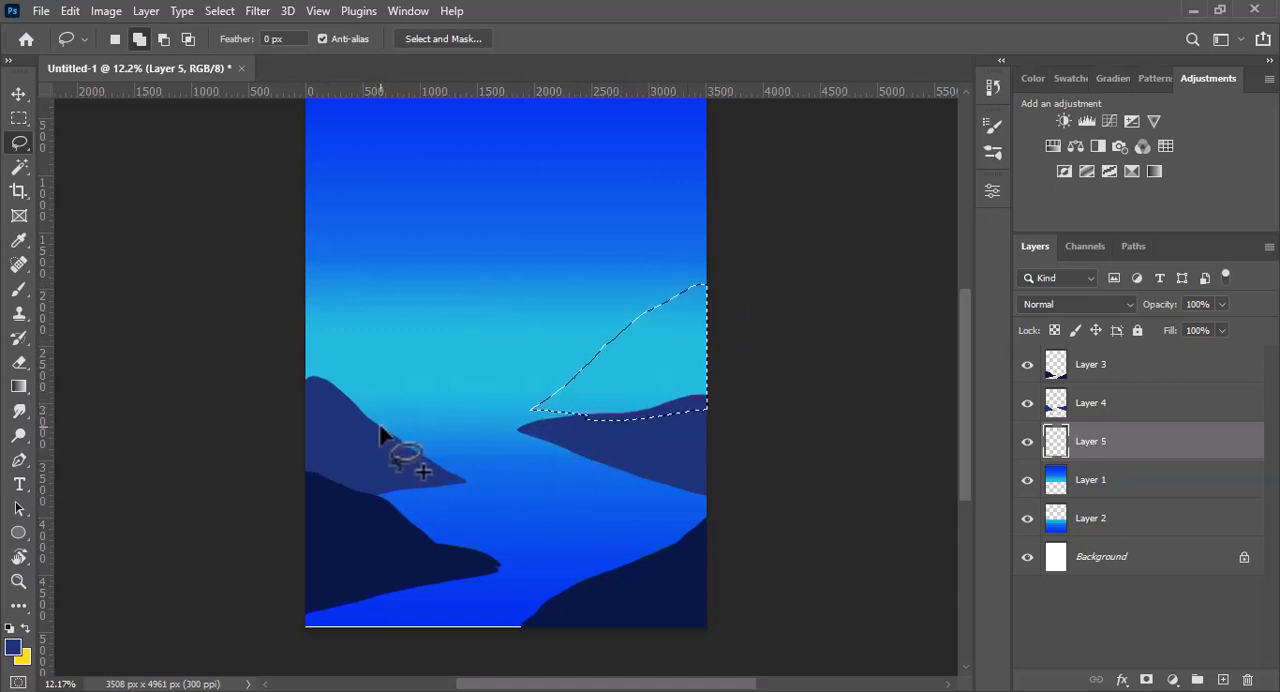
pyautogui.moveTo(382, 430); pyautogui.dragTo(420, 428)
pyautogui.moveTo(307, 288)
pyautogui.mouseDown()
pyautogui.moveTo(297, 423)
pyautogui.moveTo(380, 428)
pyautogui.mouseUp()
# - Fill the selected mountains with blue 0f77b9 and extend the left mountain's peak with a narrow lassoed strip in that colour
pyautogui.click(18, 645)
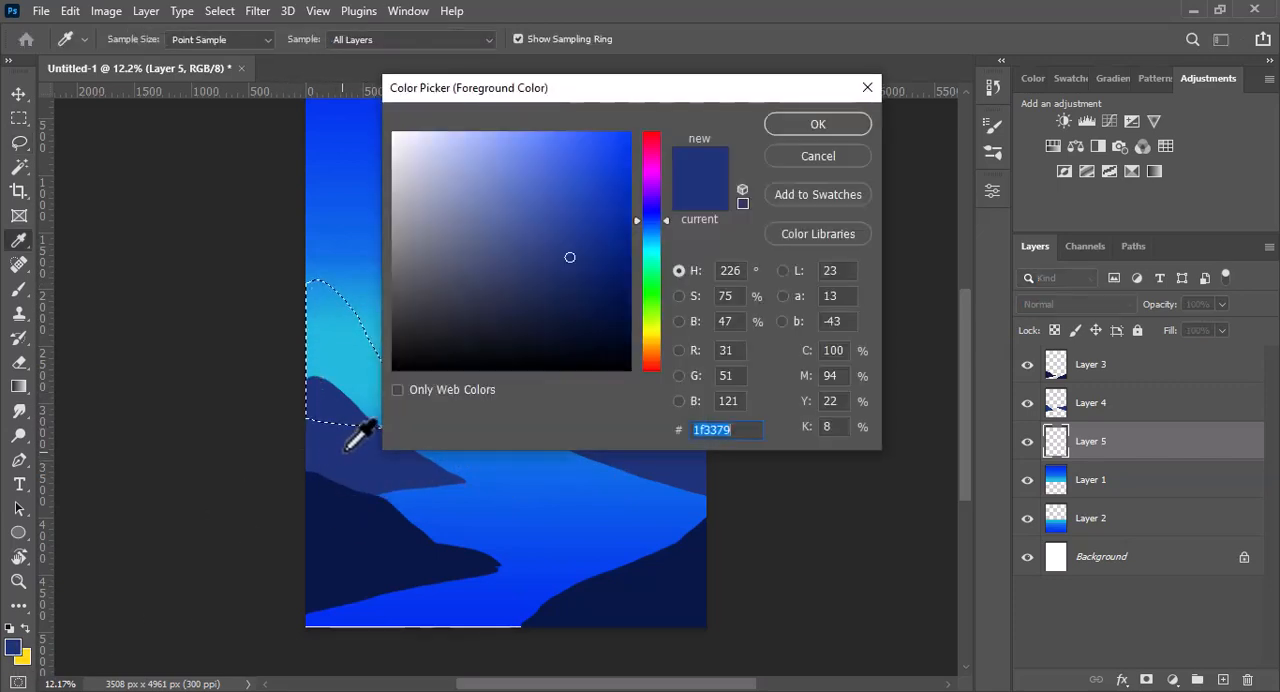
pyautogui.moveTo(663, 220); pyautogui.dragTo(662, 240)
pyautogui.moveTo(583, 255)
pyautogui.mouseDown()
pyautogui.moveTo(569, 243)
pyautogui.moveTo(612, 197)
pyautogui.mouseUp()
pyautogui.click(652, 233)
pyautogui.click(664, 235)
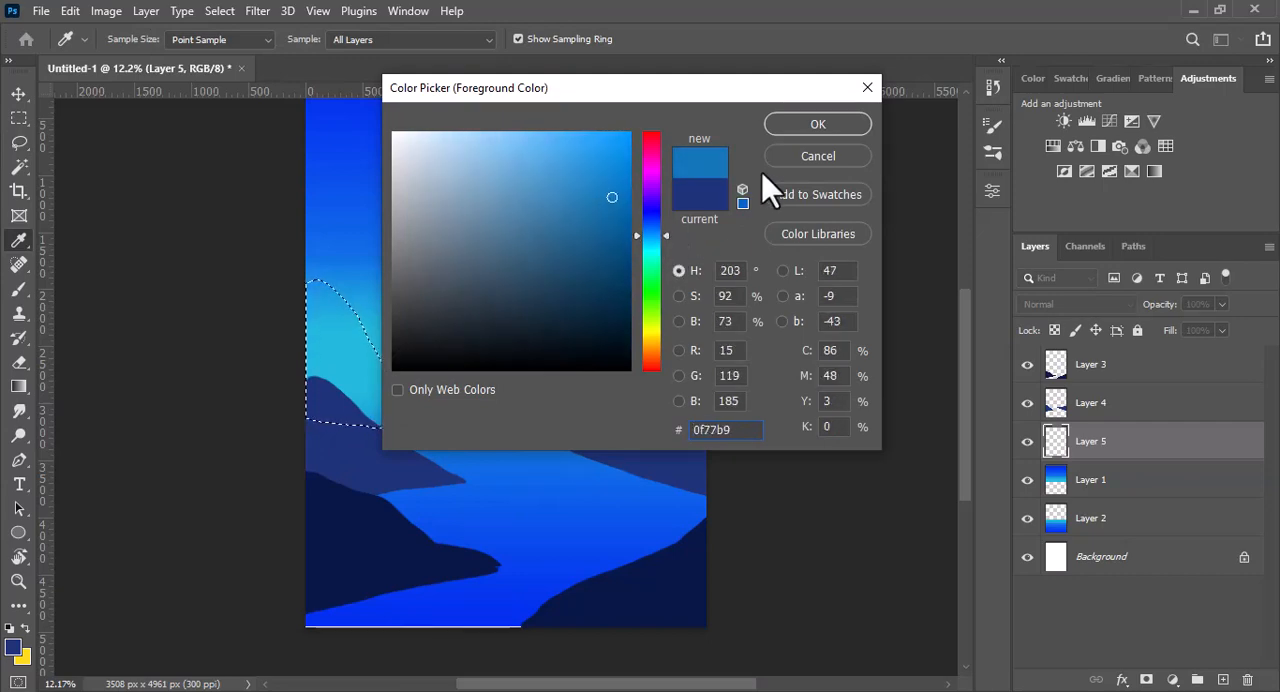
pyautogui.click(812, 122)
pyautogui.hotkey('alt', 'BackSpace')
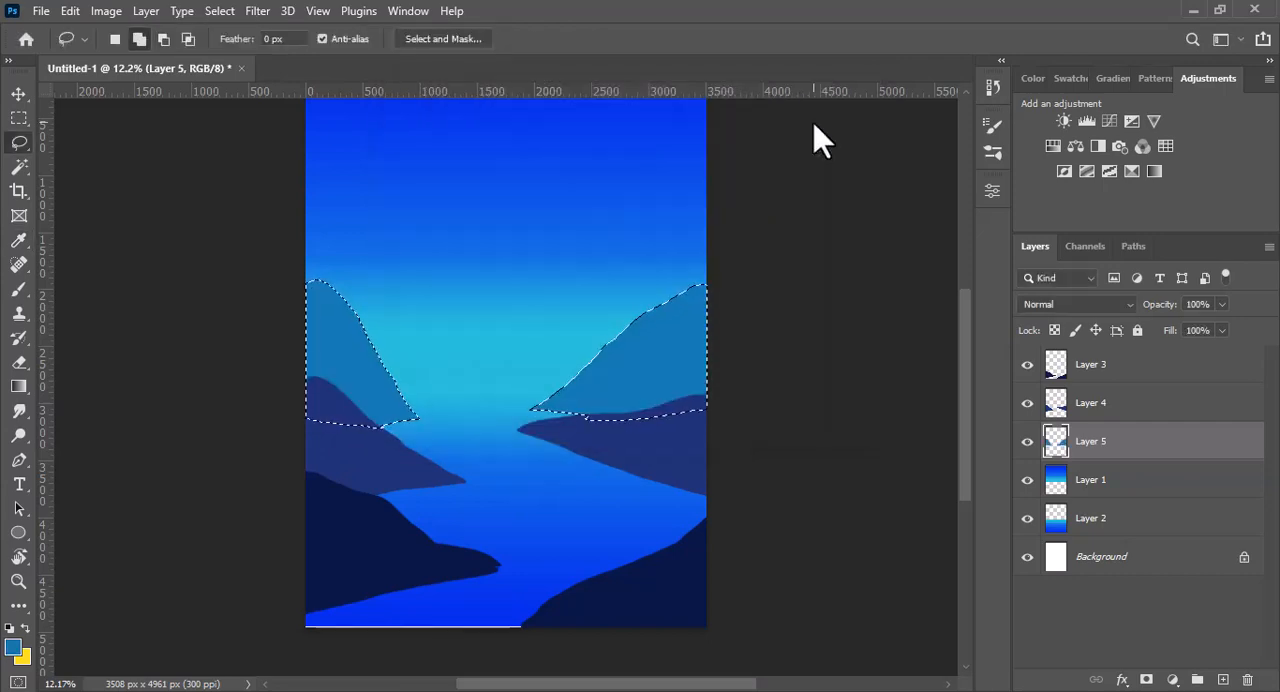
pyautogui.hotkey('ctrl', 'd')
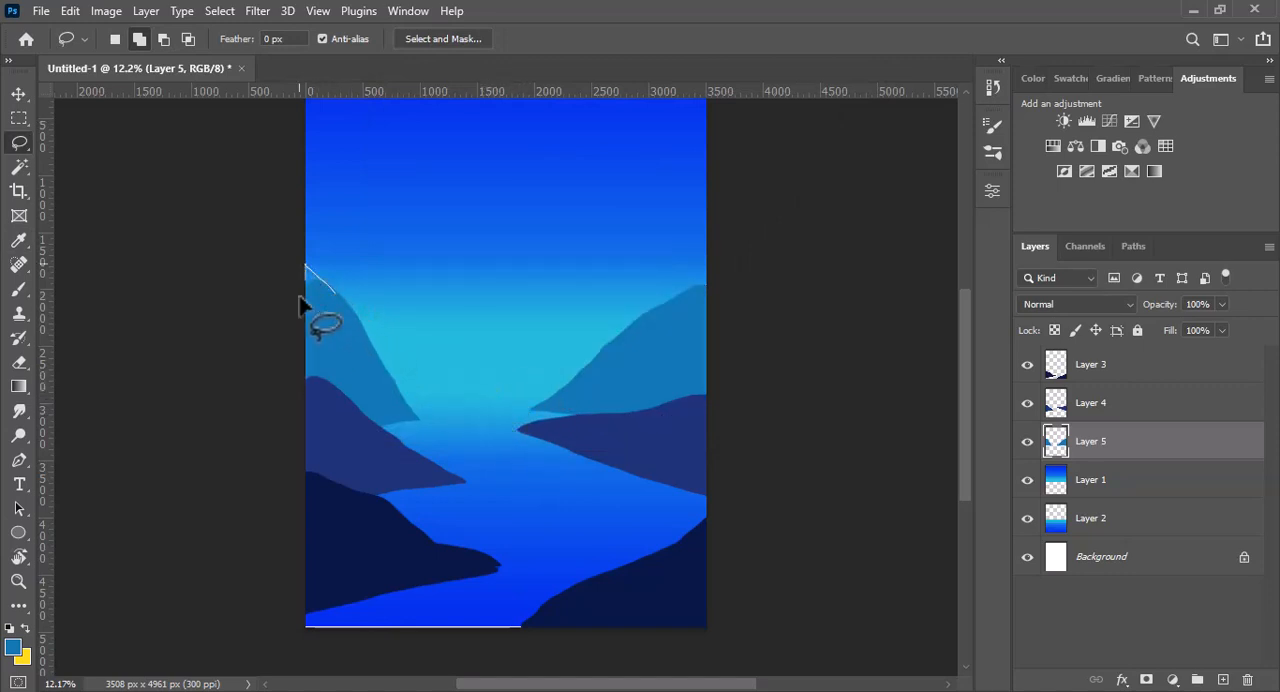
pyautogui.hotkey('alt', 'BackSpace')
# - Add a layer just above Layer 1 and lasso taller mountain shapes at the canvas's right and left edges
pyautogui.click(1092, 484)
pyautogui.click(1223, 680)
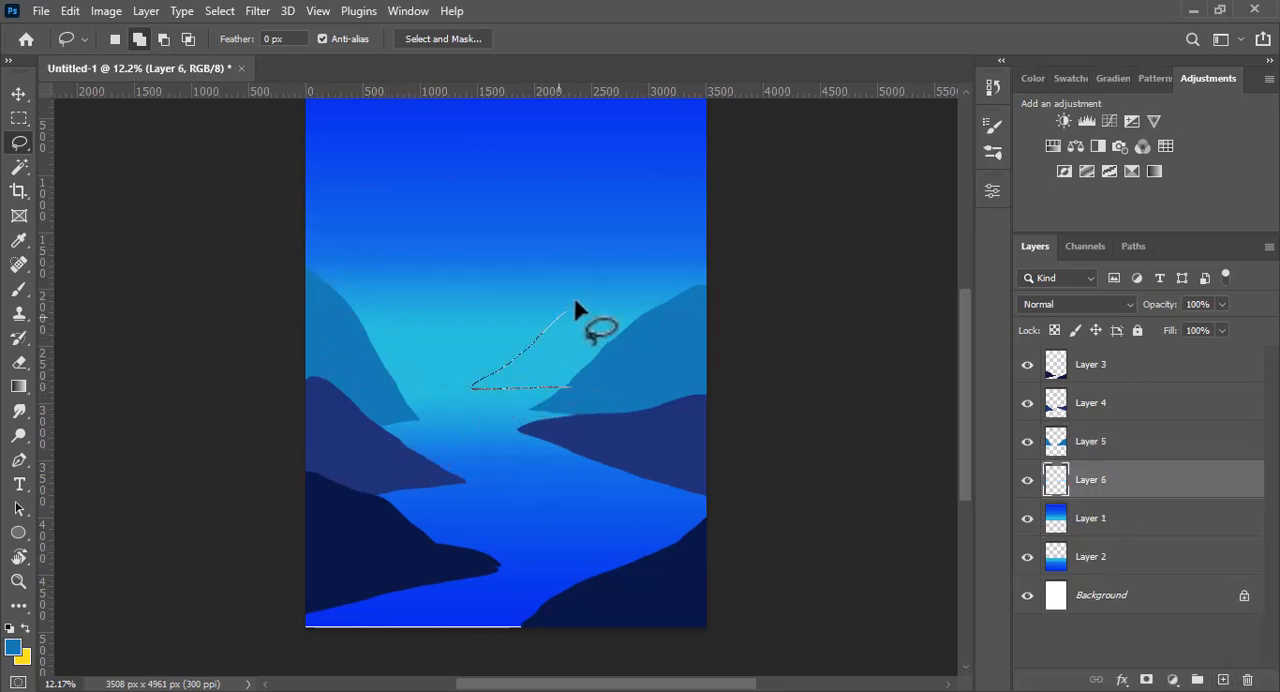
pyautogui.moveTo(710, 178)
pyautogui.mouseDown()
pyautogui.moveTo(628, 340)
pyautogui.moveTo(571, 387)
pyautogui.mouseUp()
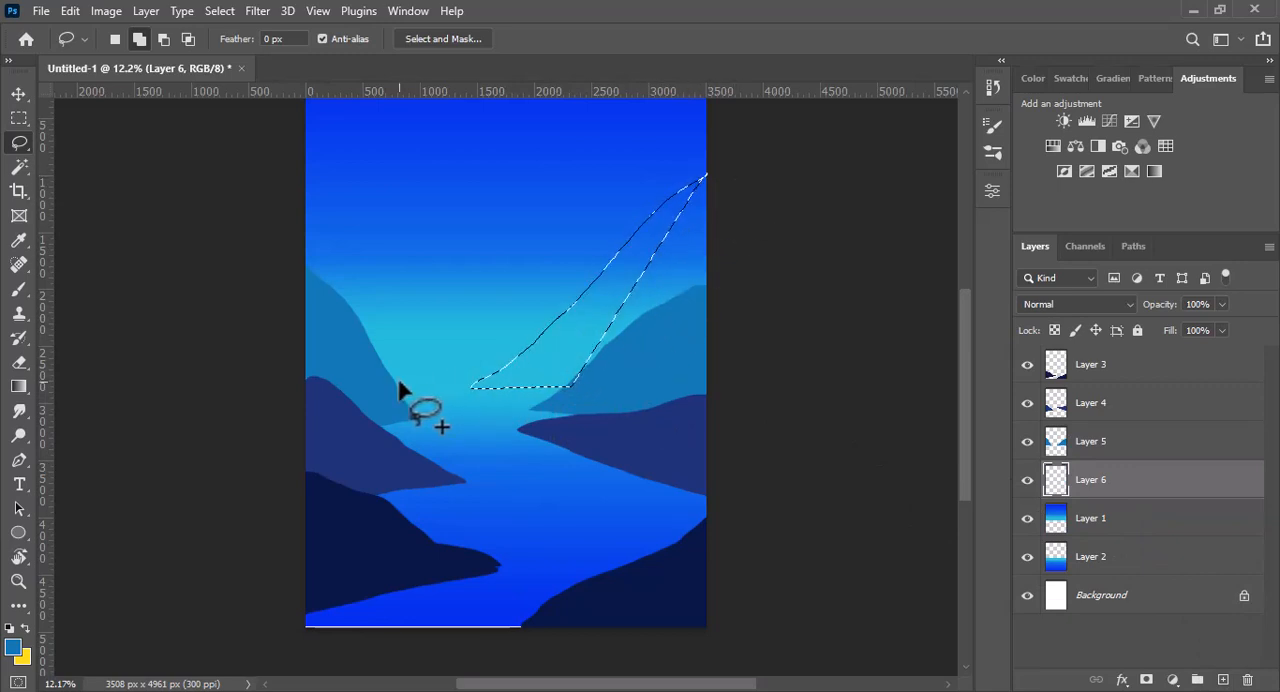
pyautogui.moveTo(460, 372); pyautogui.dragTo(383, 311)
pyautogui.moveTo(295, 237)
pyautogui.mouseDown()
pyautogui.moveTo(278, 318)
pyautogui.moveTo(340, 365)
pyautogui.moveTo(400, 368)
pyautogui.mouseUp()
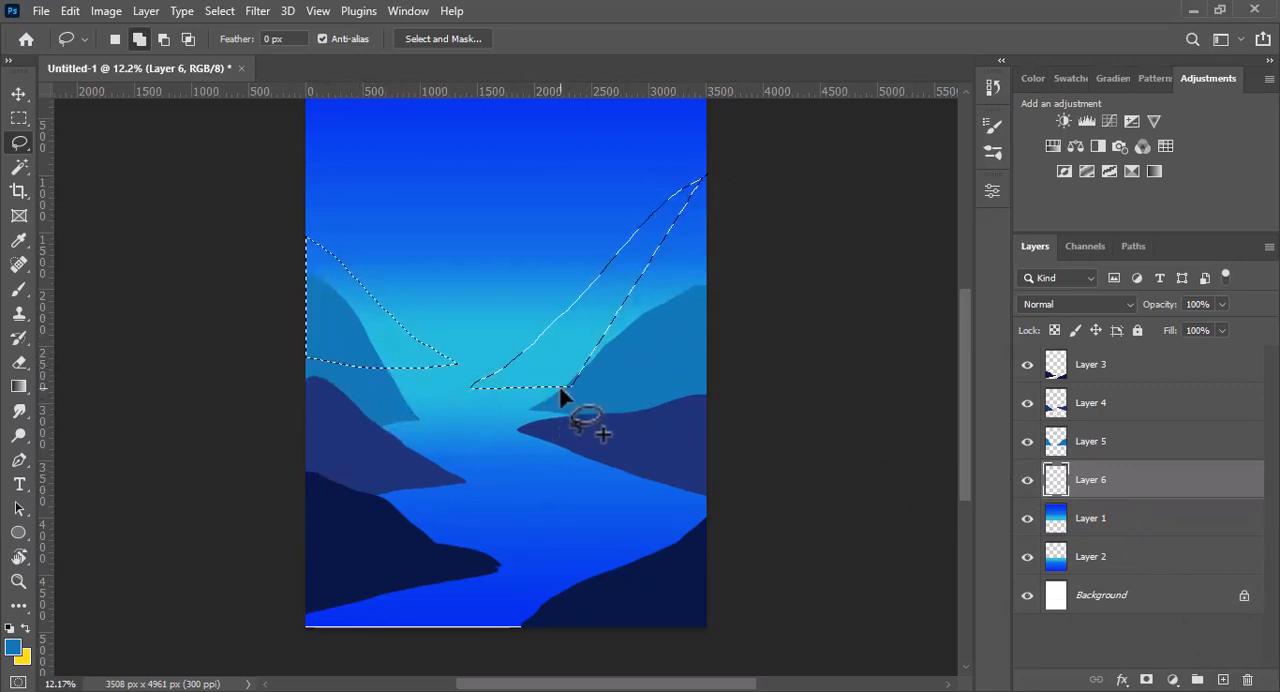
pyautogui.moveTo(560, 397)
pyautogui.mouseDown()
pyautogui.moveTo(737, 391)
pyautogui.moveTo(737, 194)
pyautogui.moveTo(691, 274)
pyautogui.mouseUp()
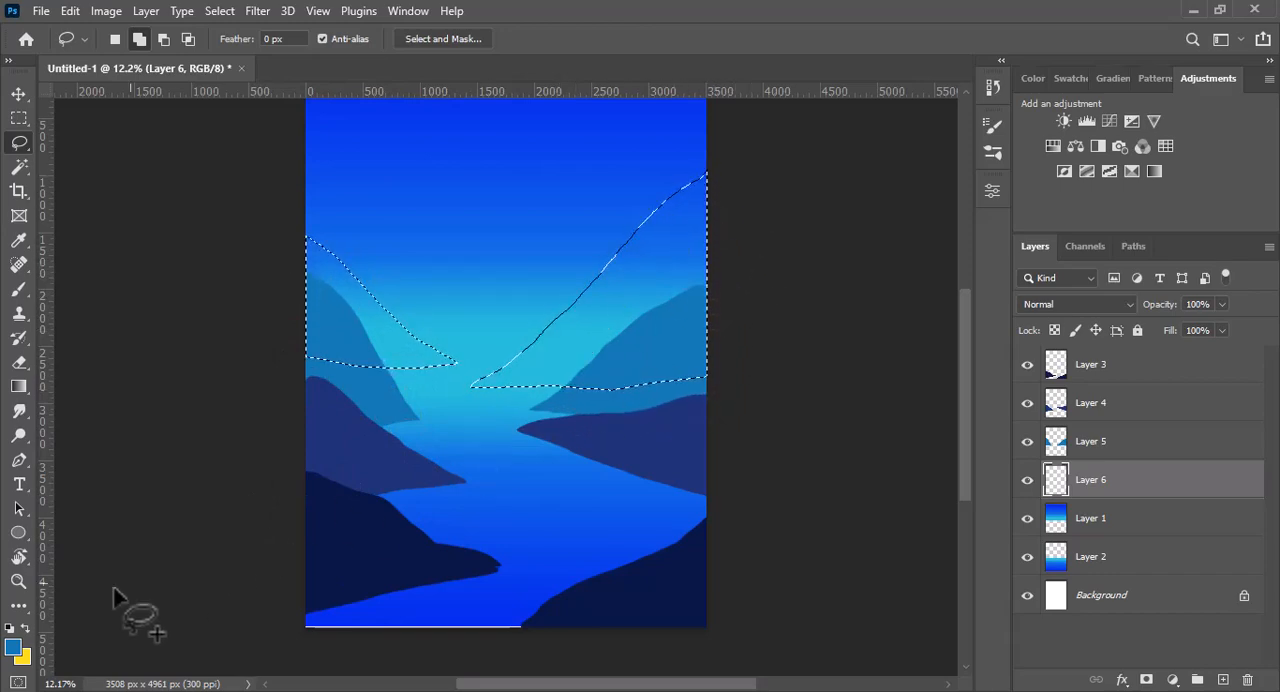
# - Try filling the selected taller mountains with a less saturated, muted grey-blue
pyautogui.click(13, 648)
pyautogui.moveTo(608, 199)
pyautogui.mouseDown()
pyautogui.moveTo(557, 183)
pyautogui.moveTo(546, 201)
pyautogui.mouseUp()
pyautogui.click(814, 126)
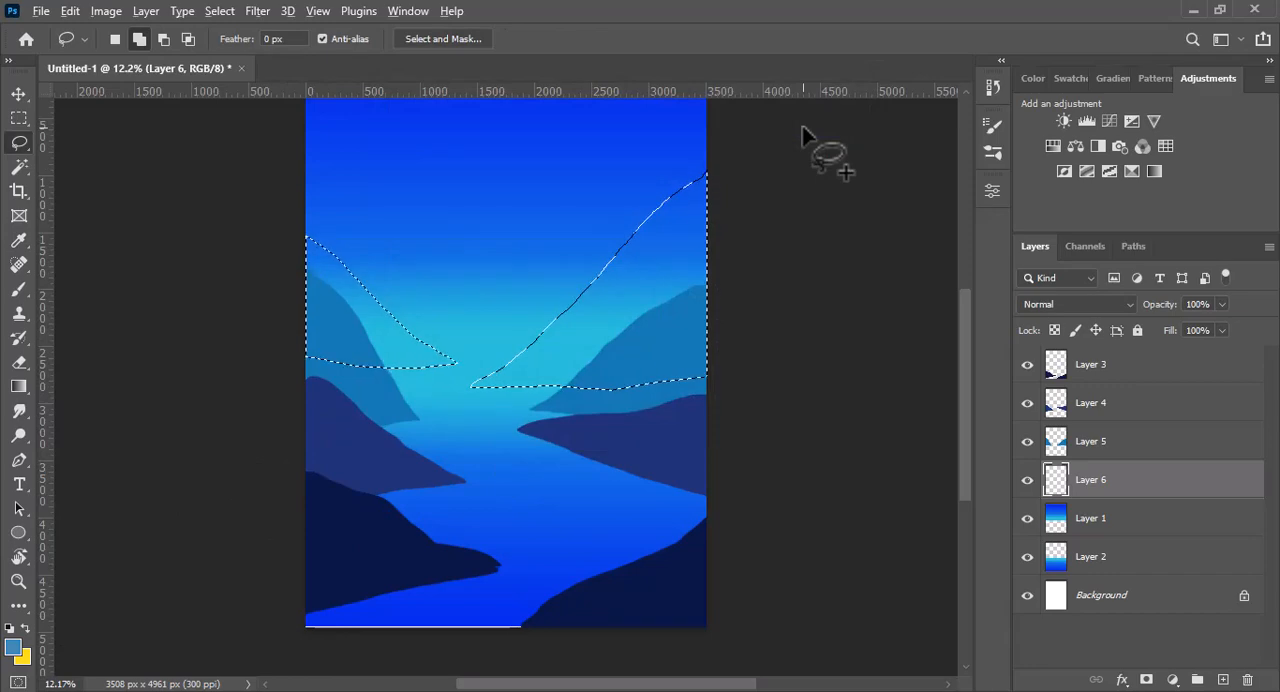
pyautogui.hotkey('alt', 'BackSpace')
# - Change the foreground colour to a brighter light blue, refill the selected taller mountains and deselect
pyautogui.click(13, 648)
pyautogui.moveTo(540, 200); pyautogui.dragTo(561, 170)
pyautogui.click(805, 126)
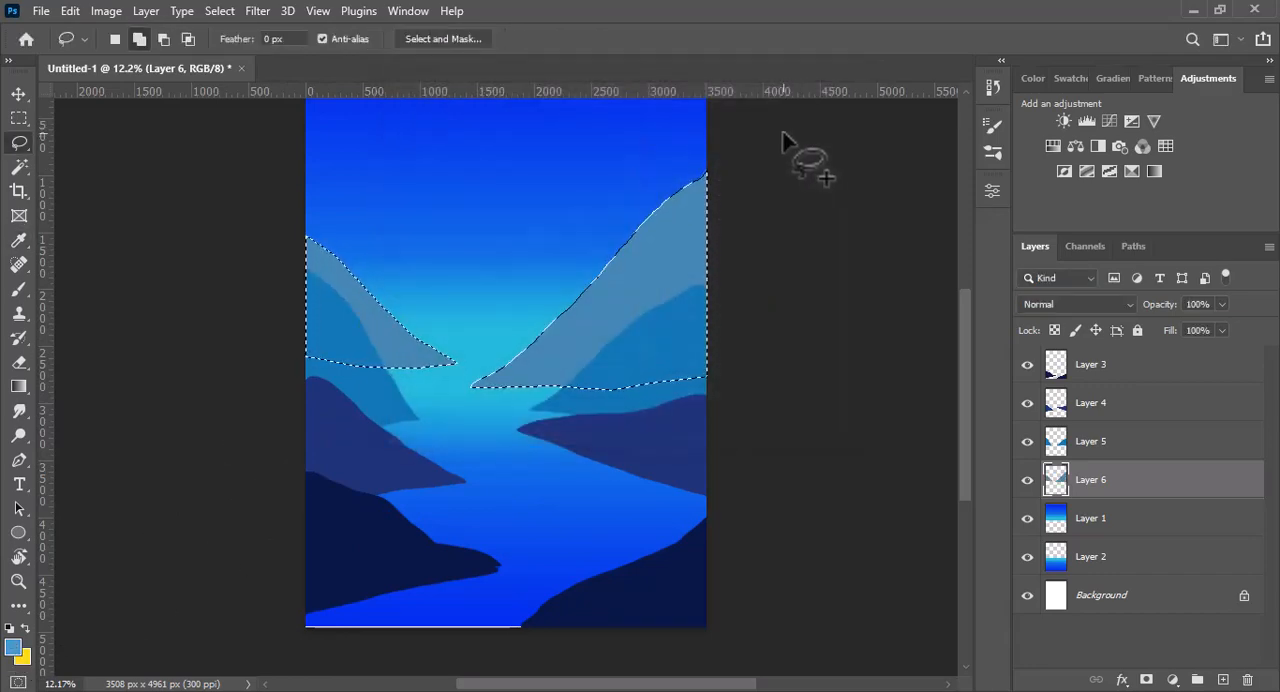
pyautogui.hotkey('alt', 'BackSpace')
pyautogui.hotkey('ctrl', 'd')
# - Add a layer just above Layer 1 and lasso a distant mountain tapering left from behind the right-hand slopes
pyautogui.click(1100, 518)
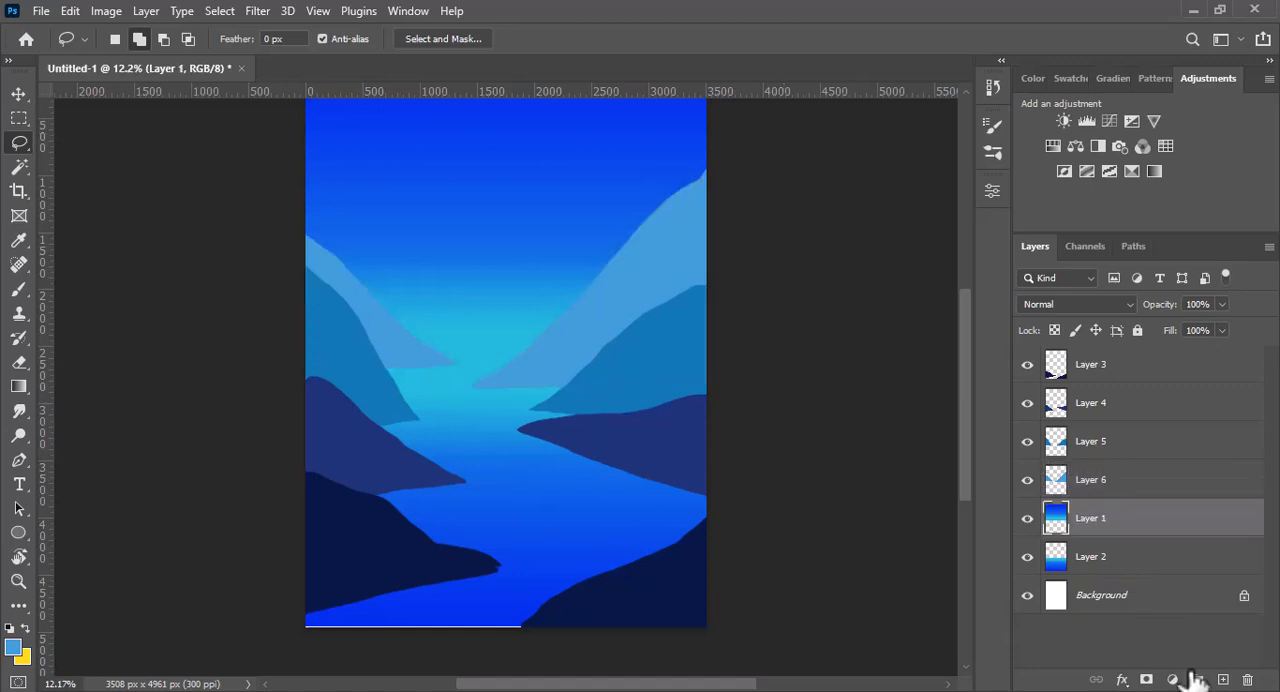
pyautogui.click(1197, 680)
pyautogui.moveTo(548, 337); pyautogui.dragTo(436, 337)
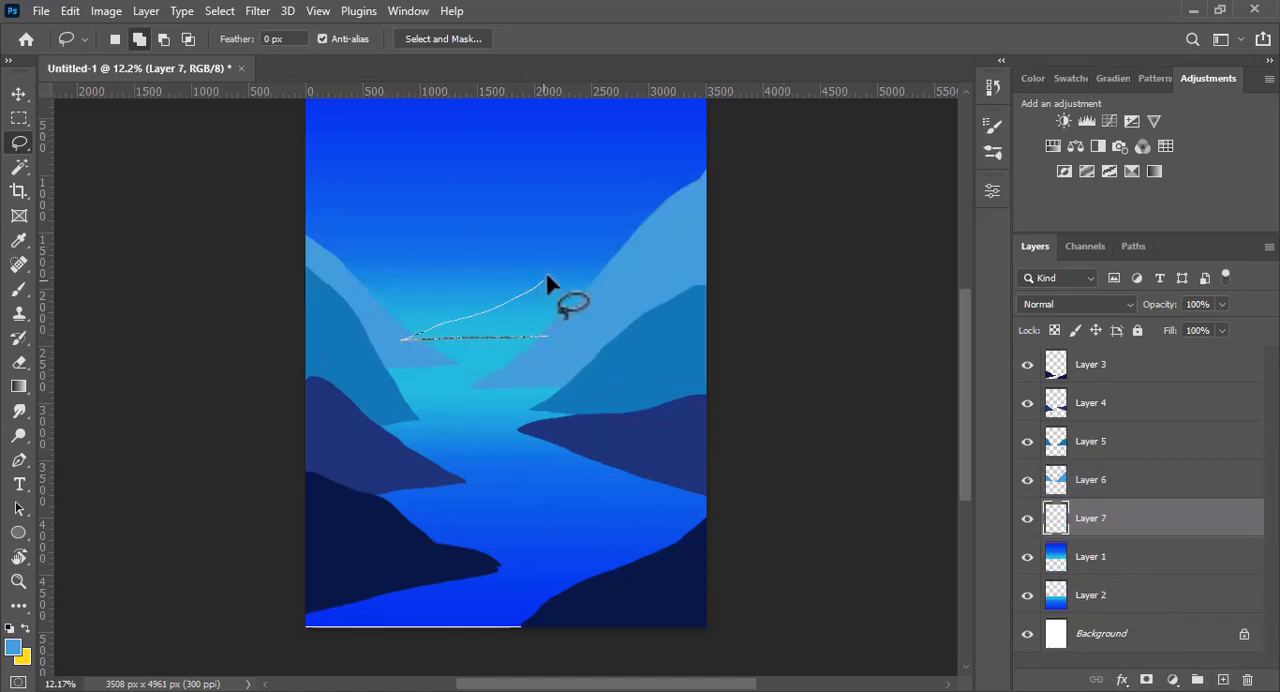
pyautogui.moveTo(555, 332); pyautogui.dragTo(549, 336)
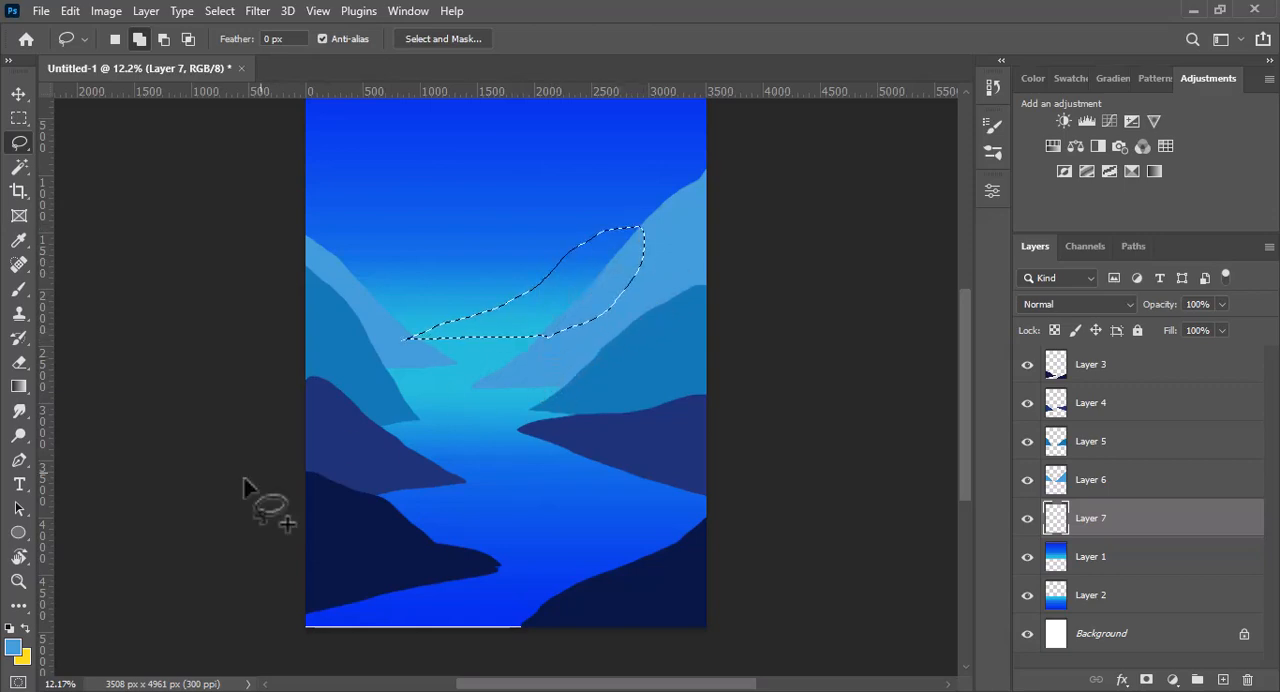
# - Set the foreground colour to pale blue 6cbaeb and fill the selected distant mountain
pyautogui.click(14, 648)
pyautogui.click(522, 151)
pyautogui.click(801, 129)
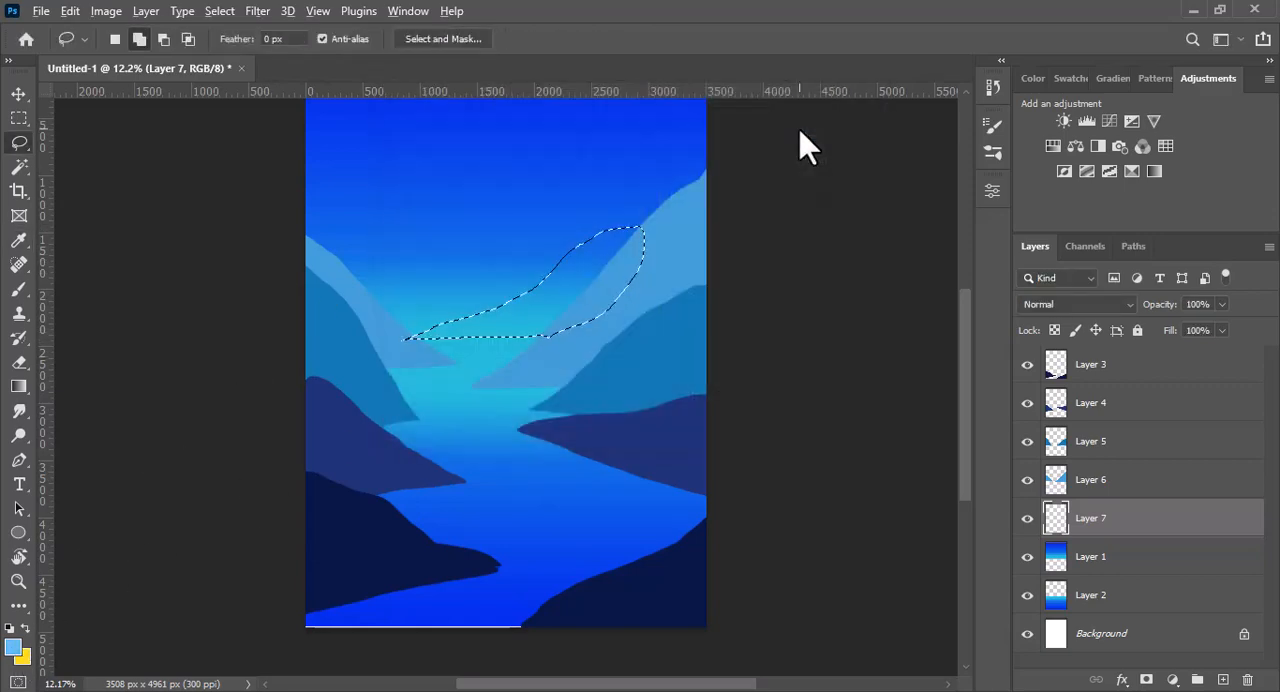
pyautogui.hotkey('alt', 'BackSpace')
pyautogui.hotkey('ctrl', 'd')
# - Add another layer just above Layer 1 and lasso a far ridge descending from the canvas's left edge towards the centre
pyautogui.scroll(1, 850, 330)
pyautogui.click(1092, 543)
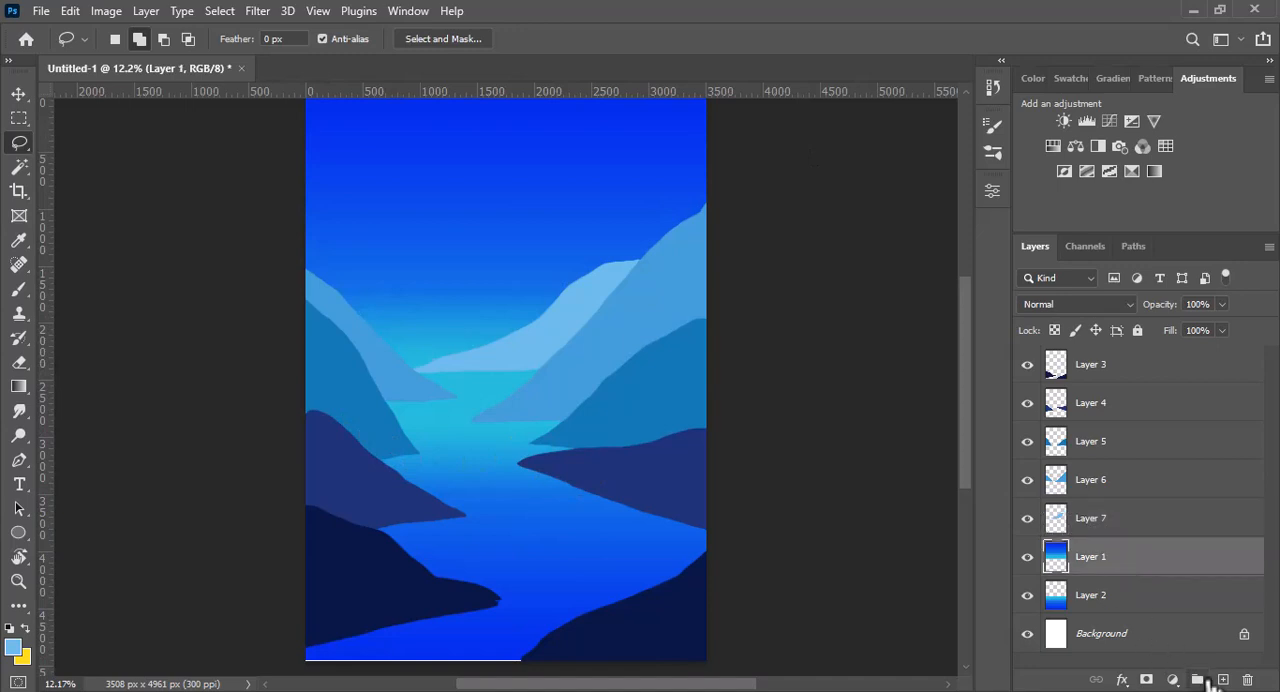
pyautogui.hotkey('ctrl', 'shift', 'alt', 'n')
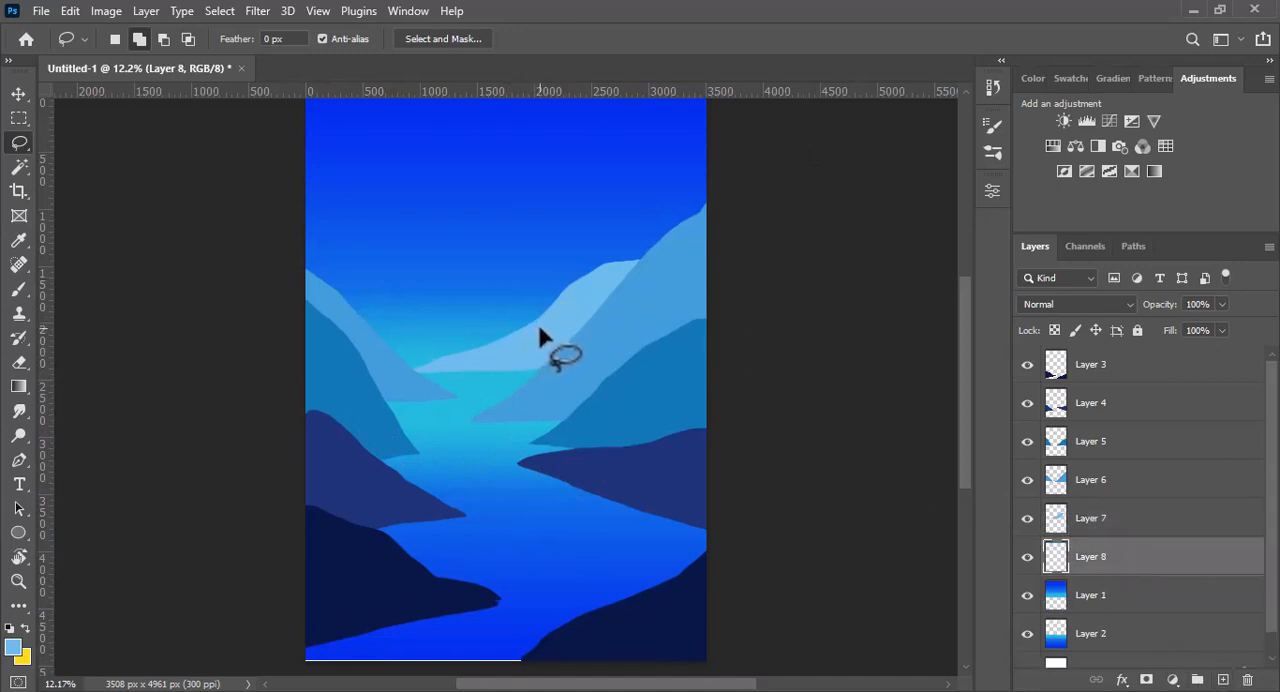
pyautogui.moveTo(538, 328); pyautogui.dragTo(453, 327)
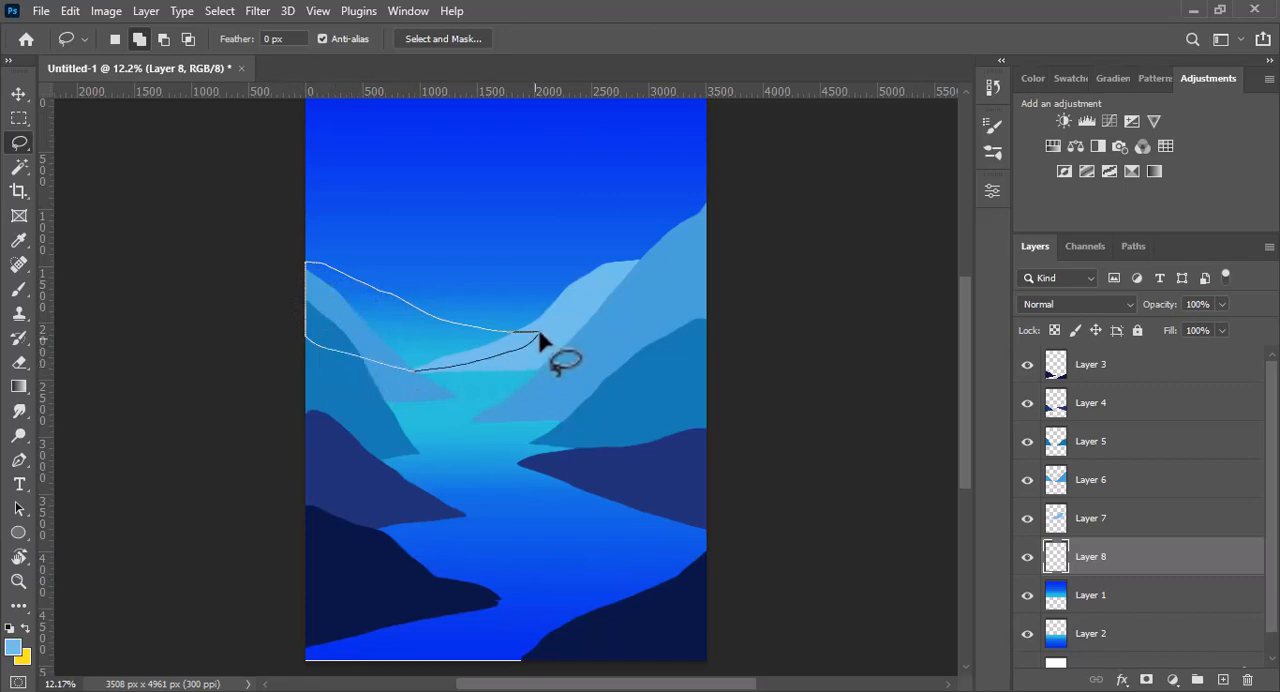
pyautogui.moveTo(540, 342); pyautogui.dragTo(538, 340)
# - Set the foreground colour to a paler sky blue and fill the selected far-left ridge
pyautogui.click(14, 648)
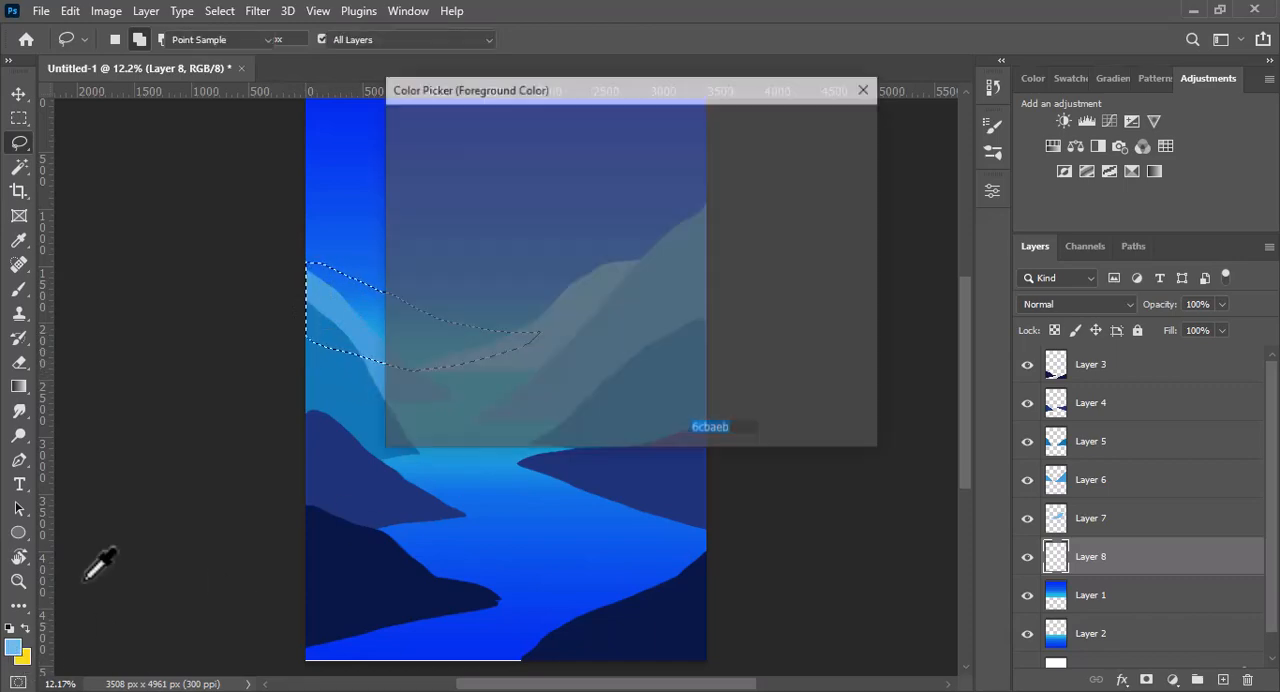
pyautogui.click(508, 132)
pyautogui.click(808, 126)
pyautogui.hotkey('alt', 'BackSpace')
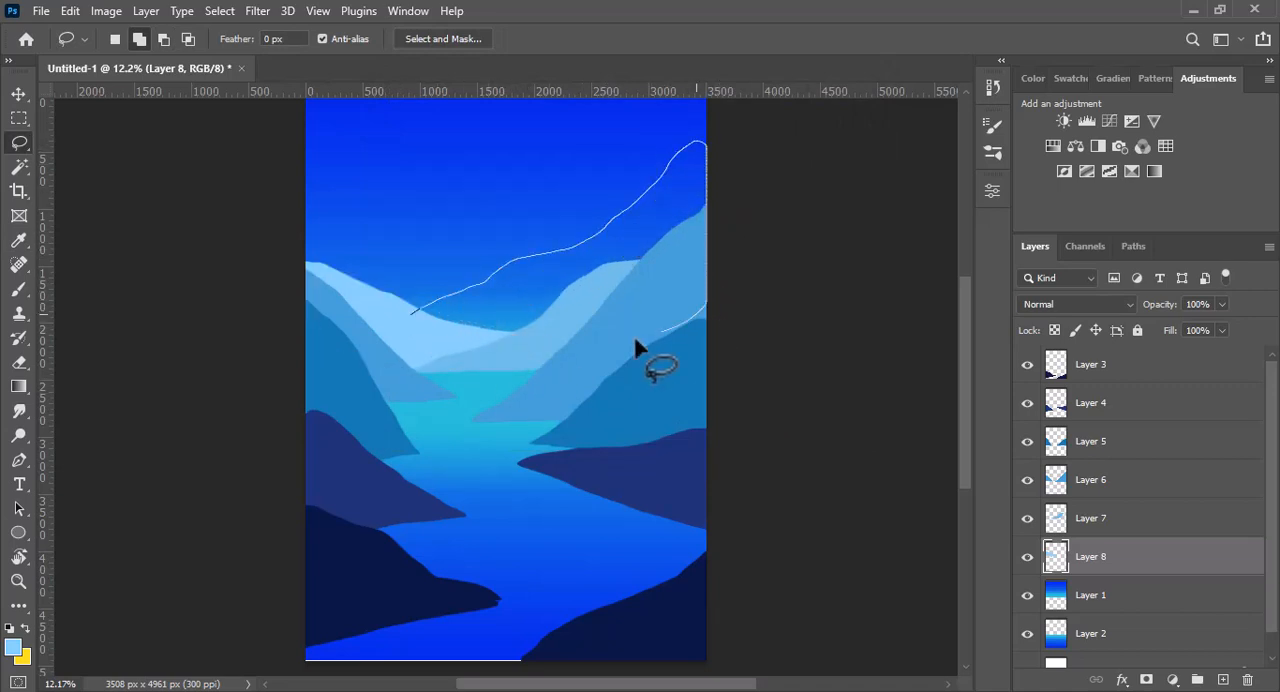
# - Lasso a far ridge rising to a high peak at the right edge and fill it with the same palest blue
pyautogui.moveTo(404, 336); pyautogui.dragTo(400, 332)
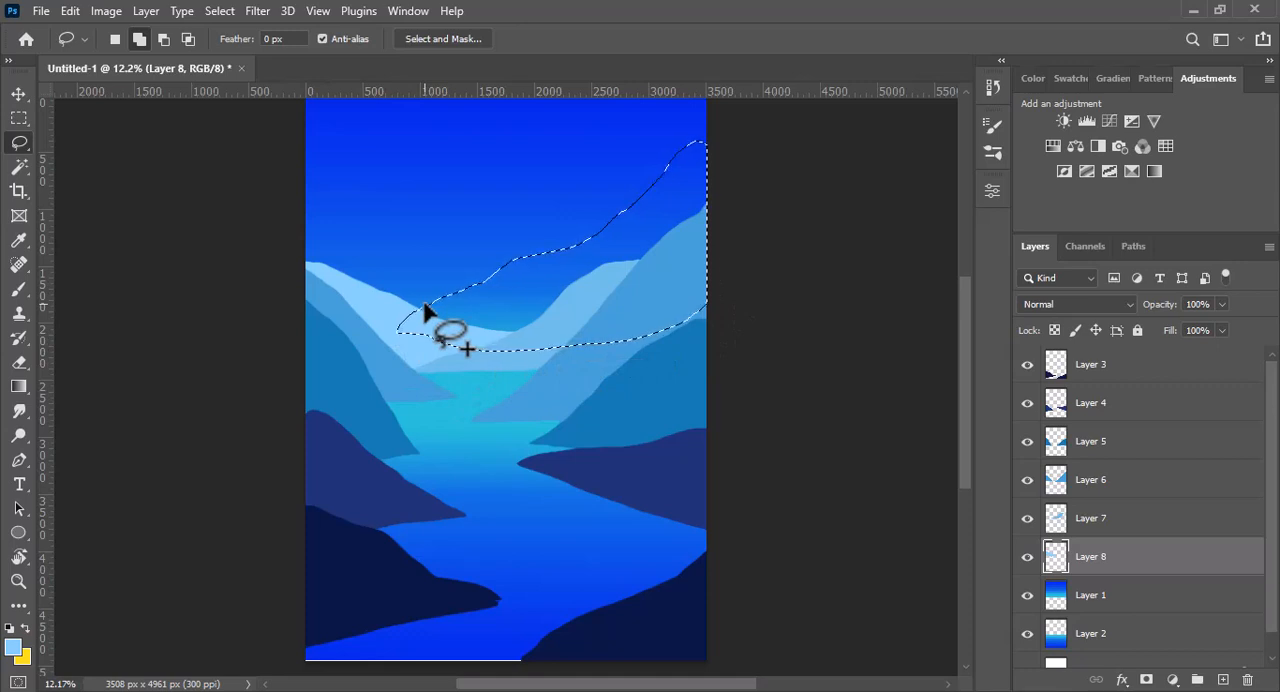
pyautogui.hotkey('alt', 'BackSpace')
pyautogui.hotkey('ctrl', 'd')
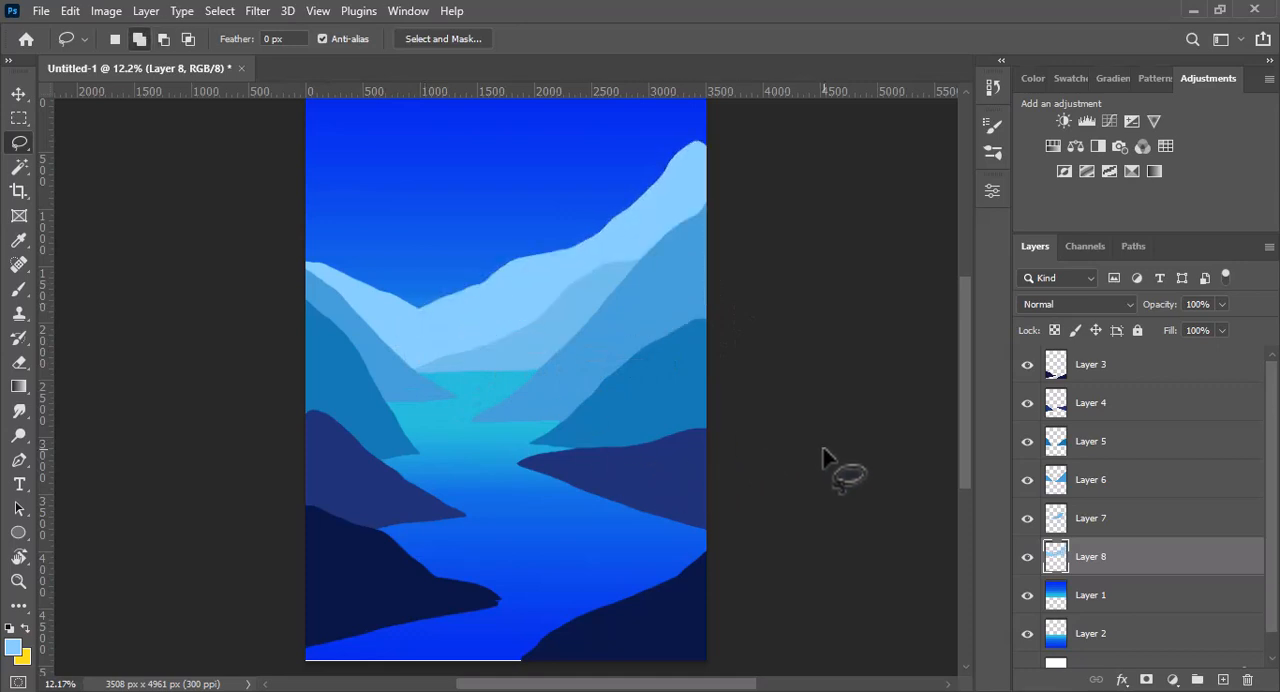
# - Move the sky gradient up and stretch its height to 117.82%, aligning its lower edge with the farthest mountains' base
pyautogui.scroll(5, 912, 425)
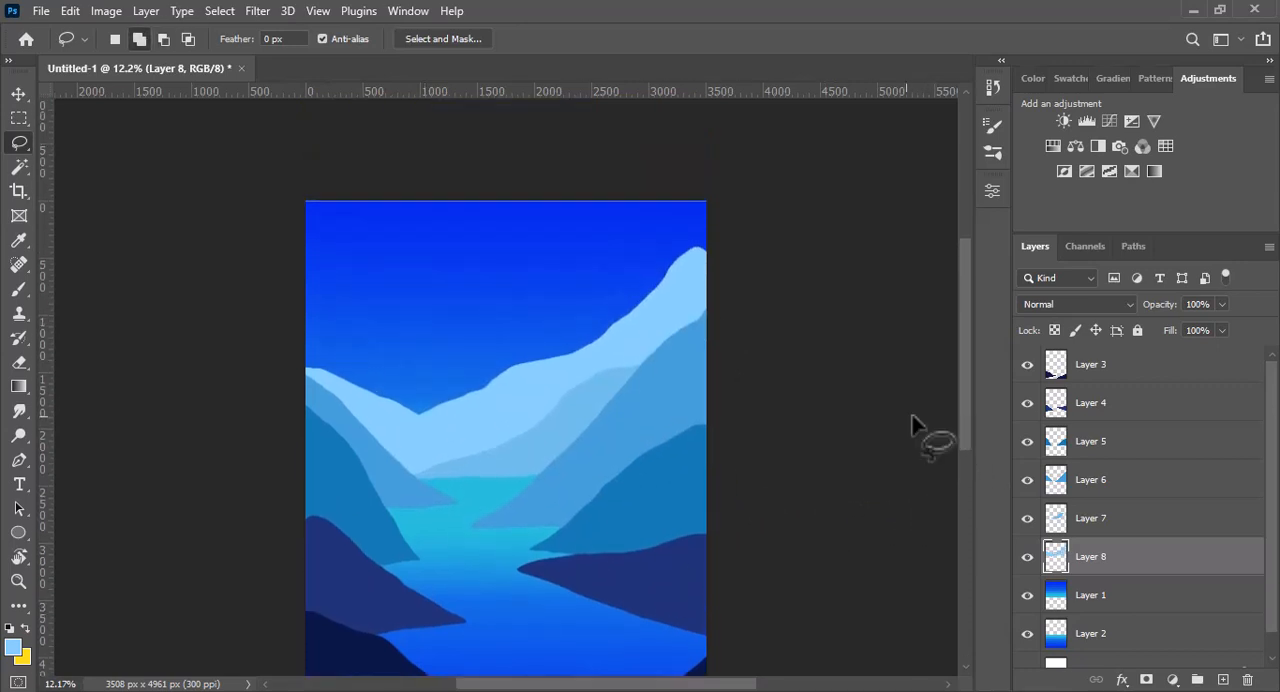
pyautogui.click(19, 94)
pyautogui.click(478, 224)
pyautogui.moveTo(488, 268)
pyautogui.mouseDown()
pyautogui.moveTo(488, 237)
pyautogui.moveTo(484, 258)
pyautogui.mouseUp()
pyautogui.moveTo(507, 192); pyautogui.dragTo(503, 240)
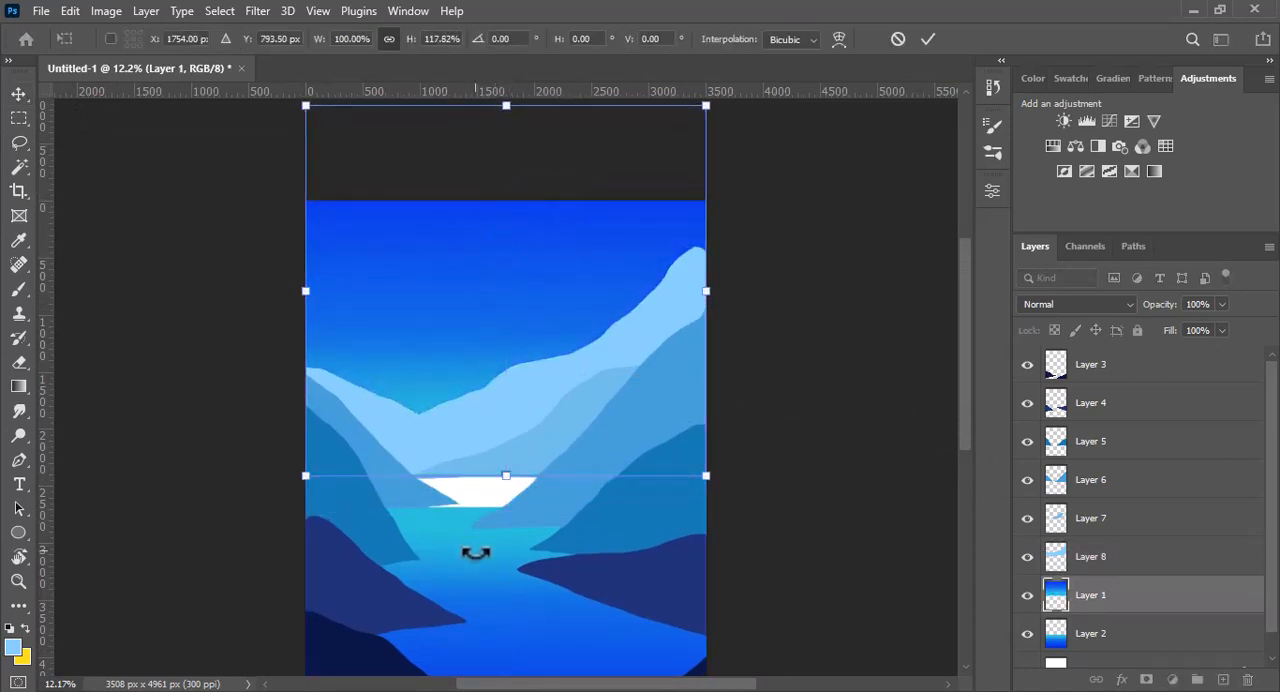
# - Stretch the water gradient's height to 111.76% so its upper edge meets the bottom of the sky
pyautogui.click(530, 605)
pyautogui.moveTo(503, 506); pyautogui.dragTo(506, 476)
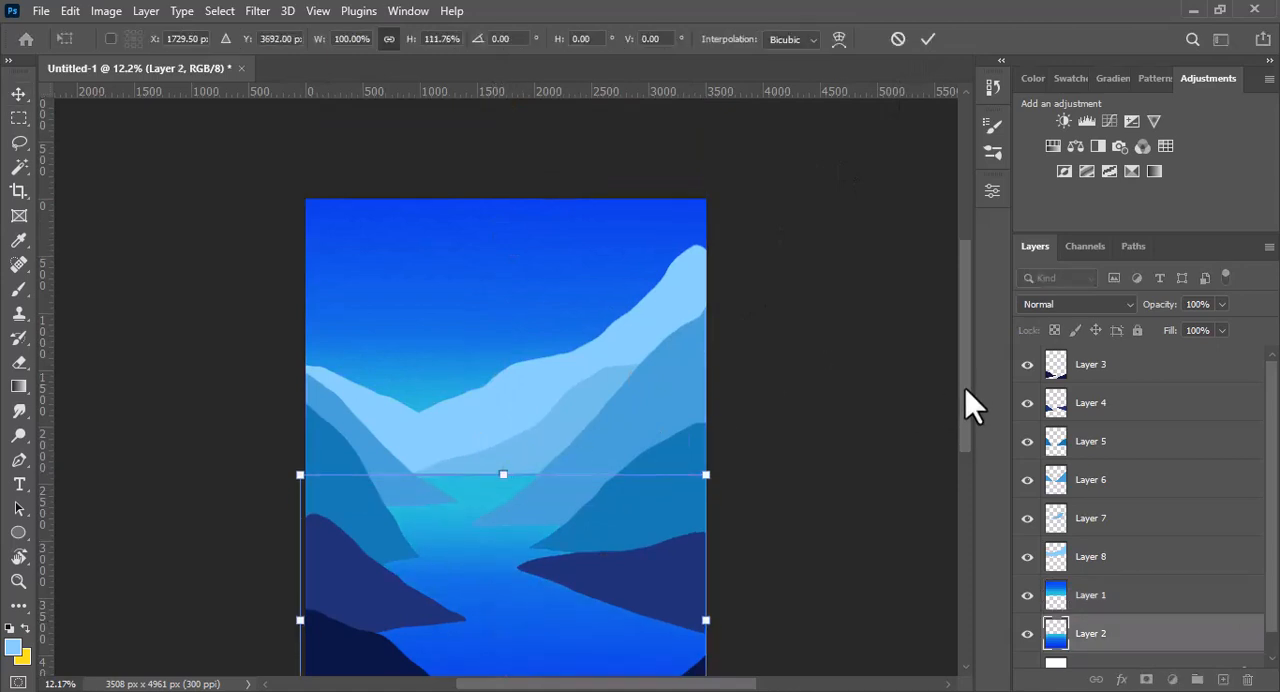
pyautogui.scroll(-3, 965, 388)
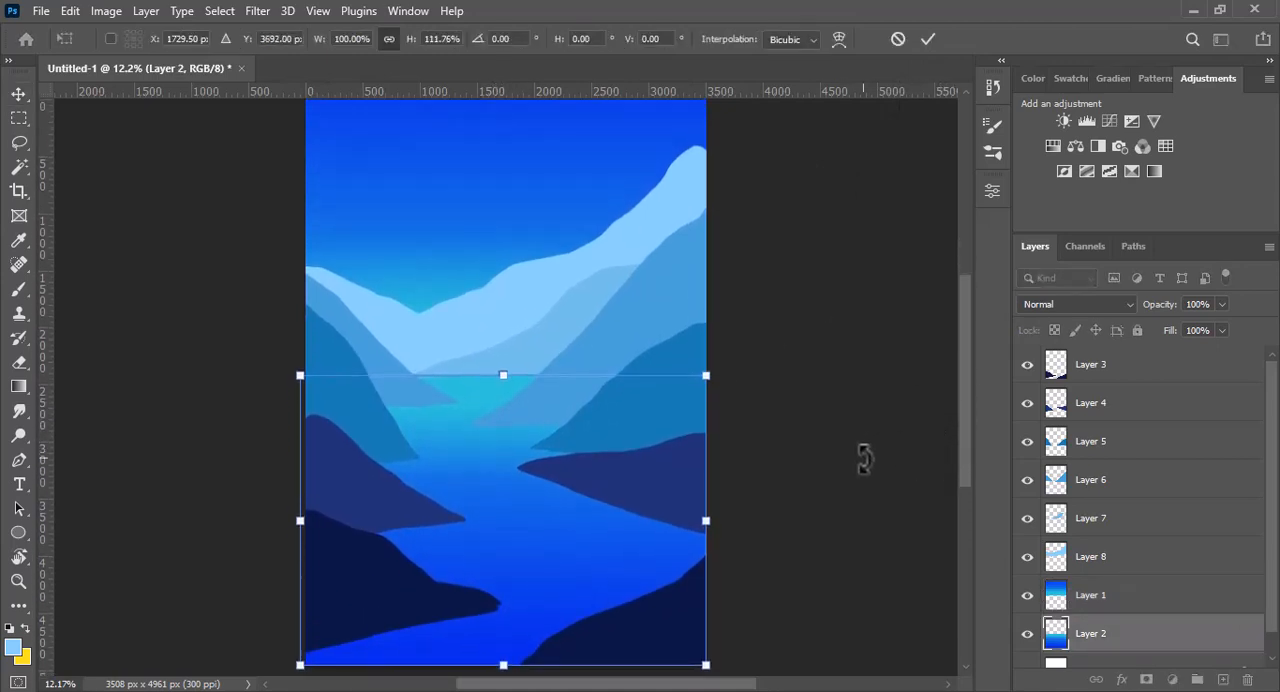
pyautogui.click(928, 39)
# - Select the right navy hill on Layer 4, rotate it -11.72°, scale it to 120.23% by 101.66%, and shift it right and slightly down
pyautogui.click(654, 506)
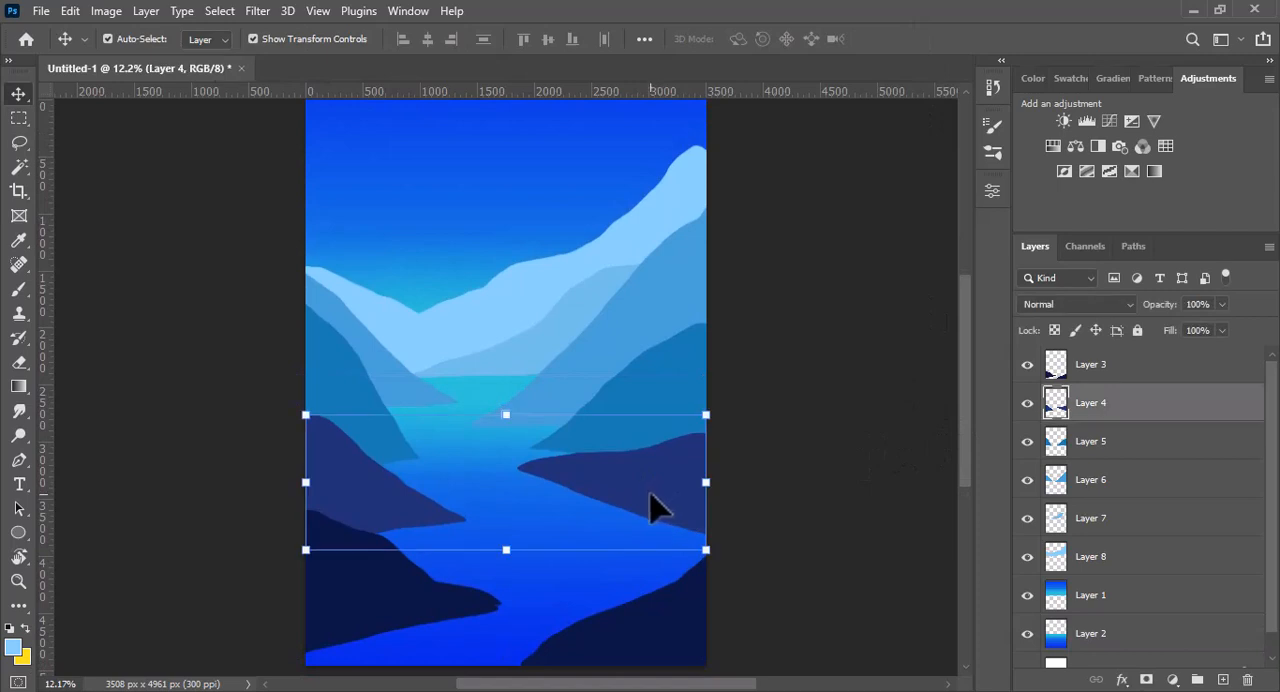
pyautogui.click(19, 167)
pyautogui.click(664, 507)
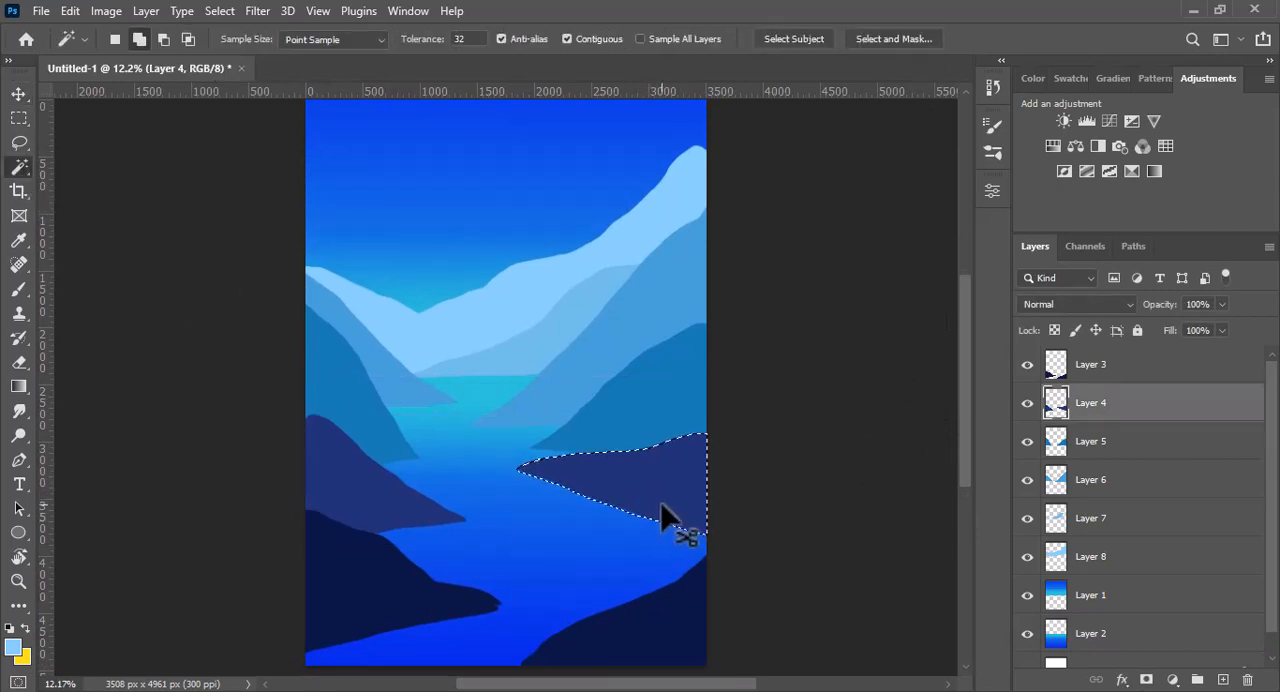
pyautogui.hotkey('ctrl', 't')
pyautogui.moveTo(505, 435); pyautogui.dragTo(486, 472)
pyautogui.moveTo(489, 505); pyautogui.dragTo(471, 503)
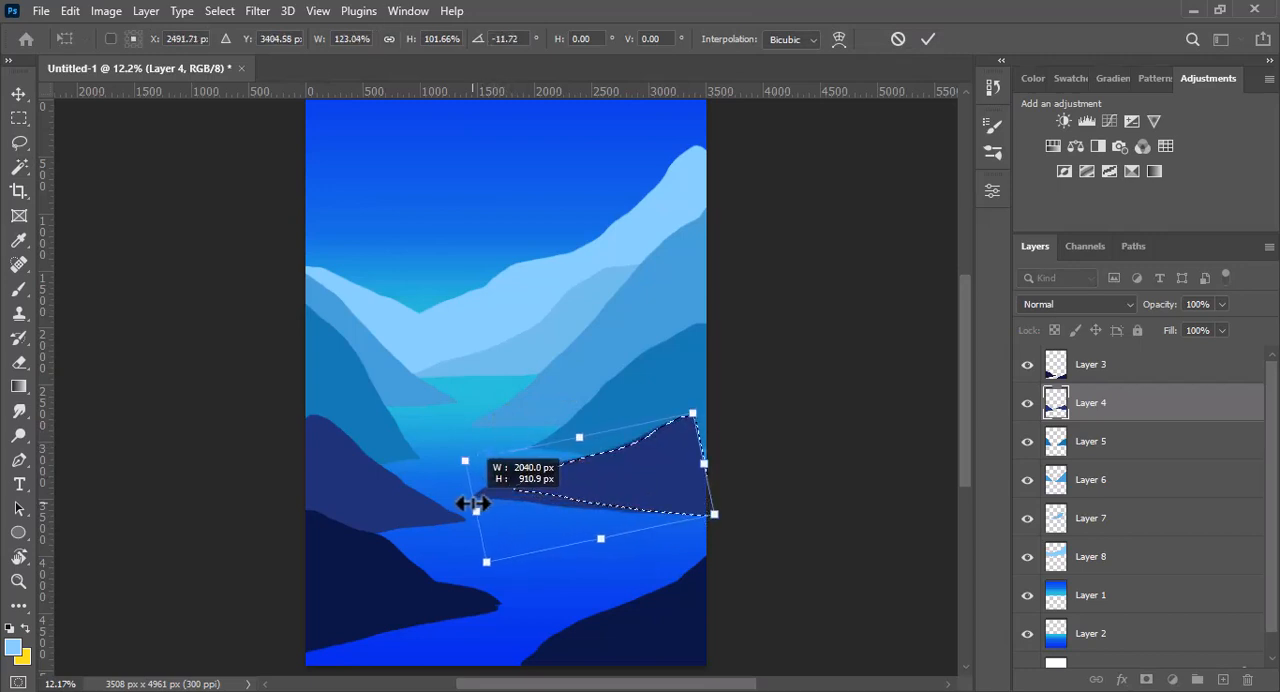
pyautogui.moveTo(651, 503); pyautogui.dragTo(688, 512)
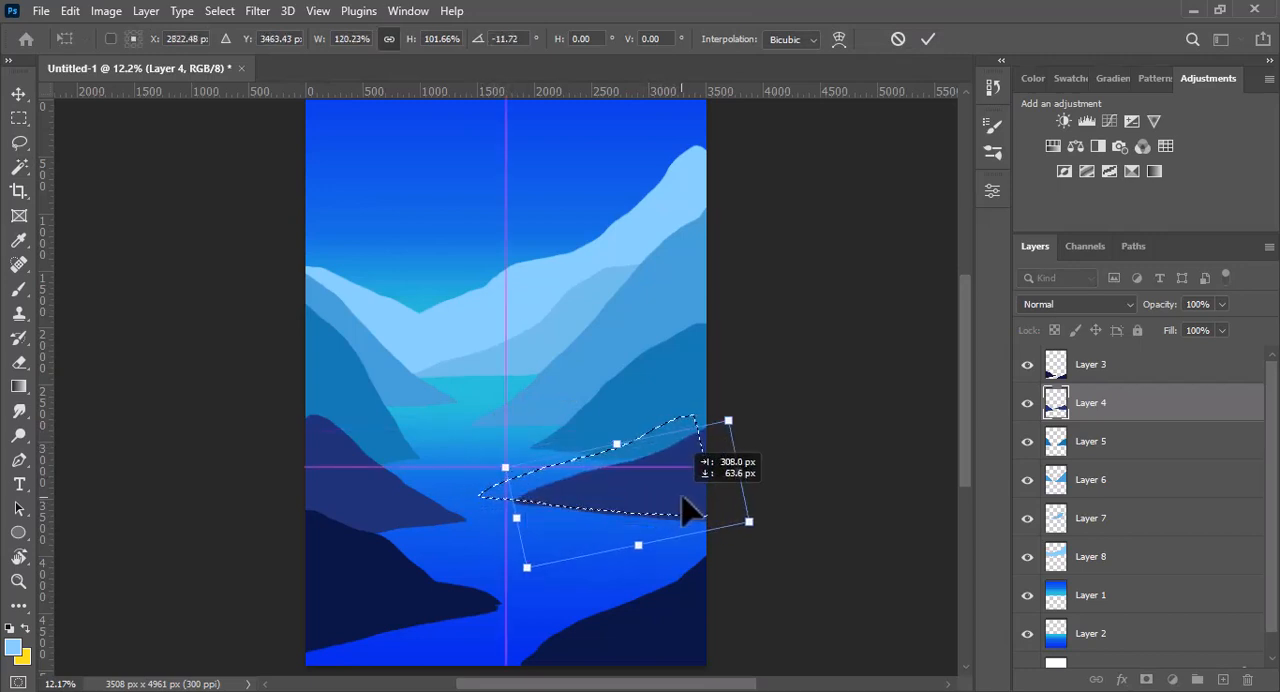
pyautogui.click(928, 39)
pyautogui.press('w')
pyautogui.hotkey('ctrl', 'd')
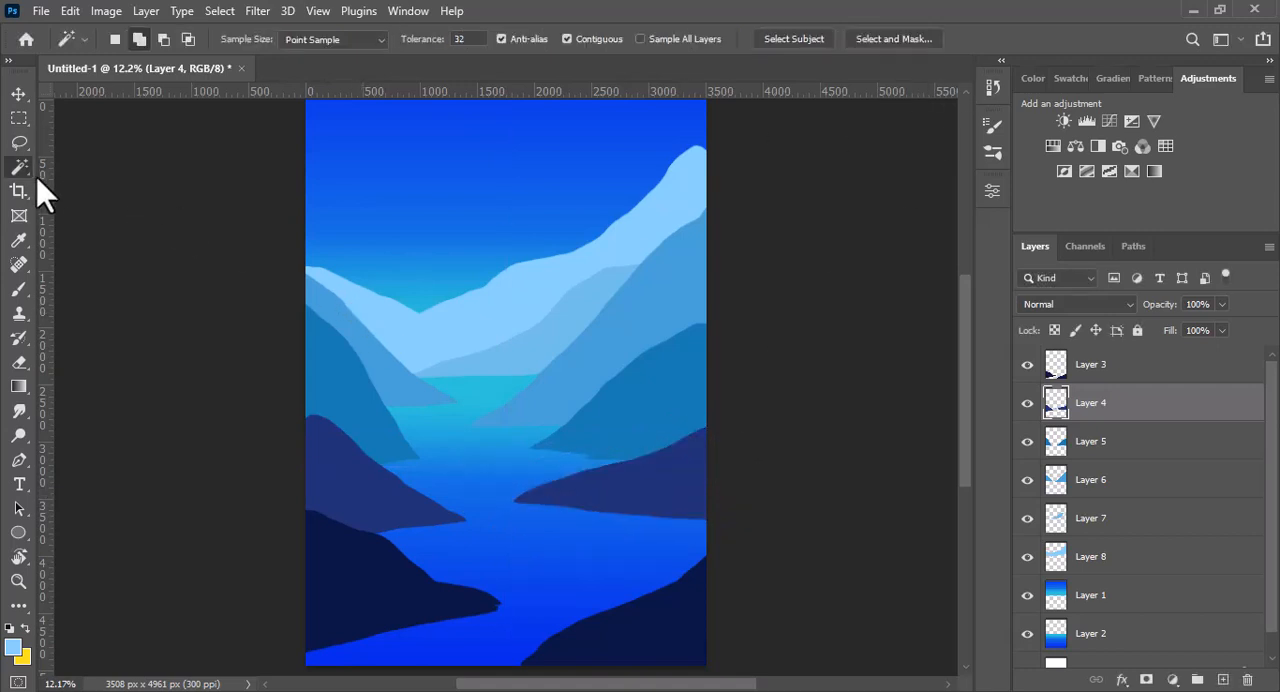
# - Select the left navy hill on Layer 4, rotate it 7.78°, scale it to 127.12% by 107.99%, and reposition it against the left edge
pyautogui.click(341, 481)
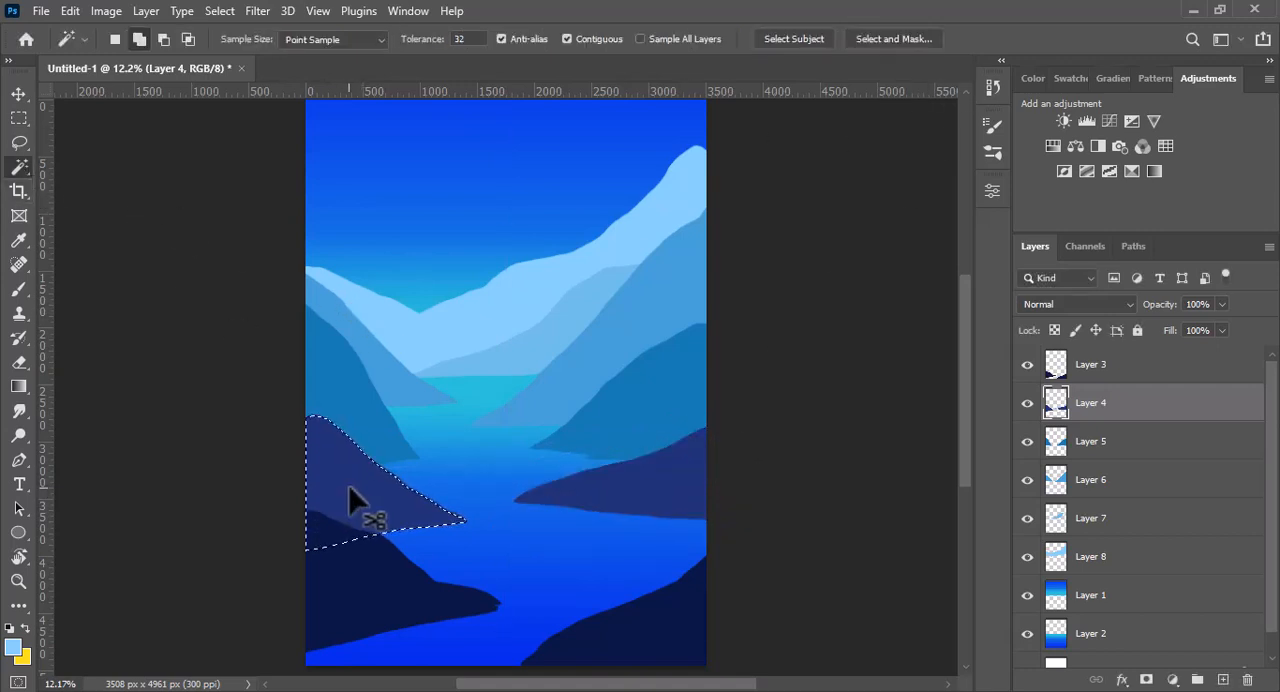
pyautogui.hotkey('ctrl', 't')
pyautogui.moveTo(466, 414); pyautogui.dragTo(506, 424)
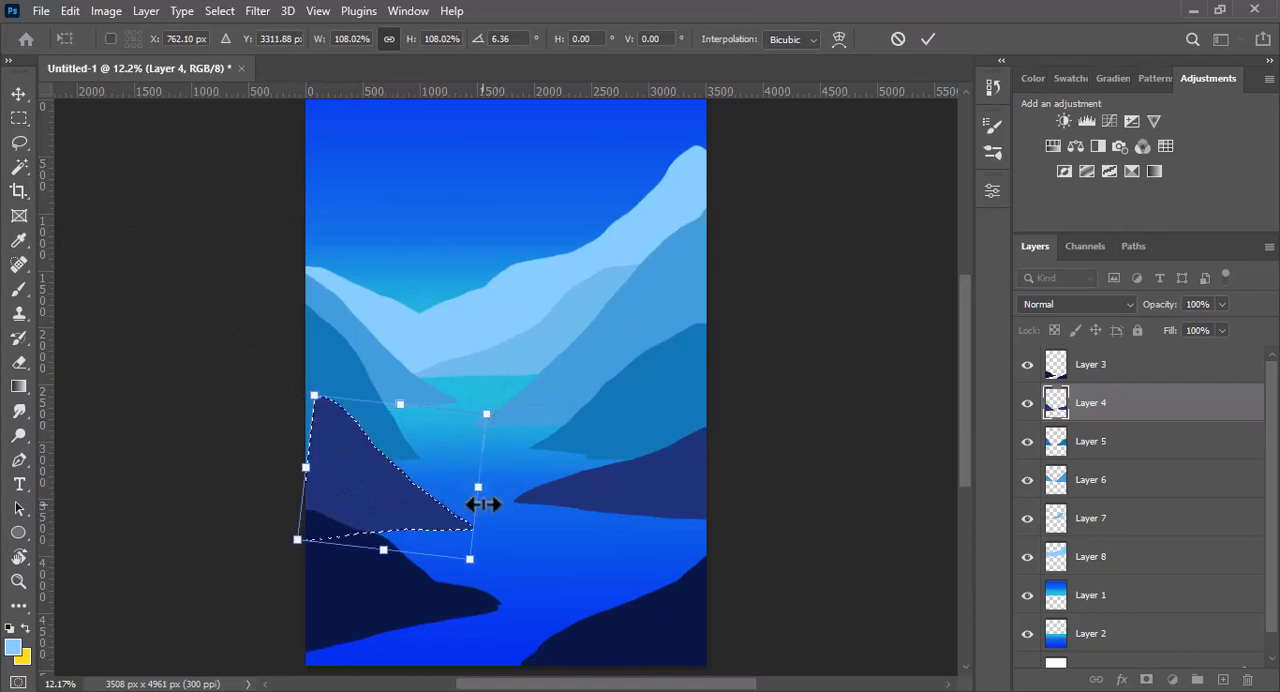
pyautogui.moveTo(482, 504); pyautogui.dragTo(502, 504)
pyautogui.moveTo(424, 523); pyautogui.dragTo(404, 527)
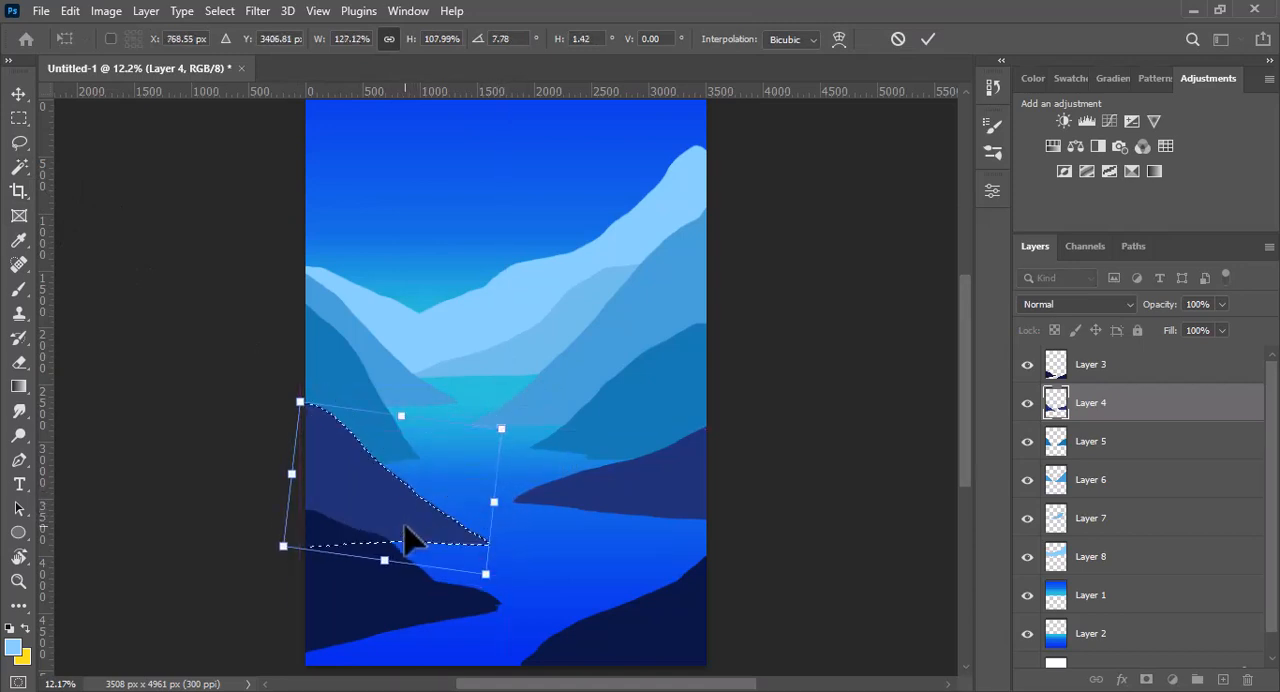
pyautogui.click(927, 39)
pyautogui.hotkey('ctrl', 'd')
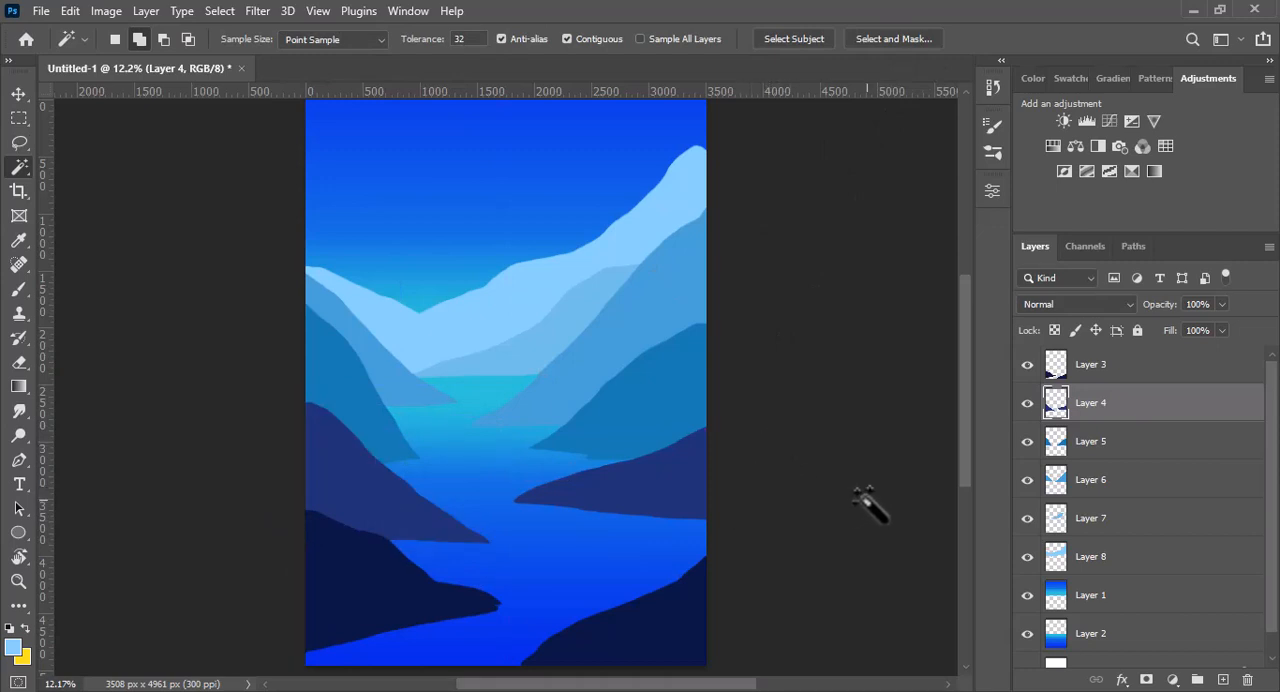
pyautogui.hotkey('ctrl', 'd')
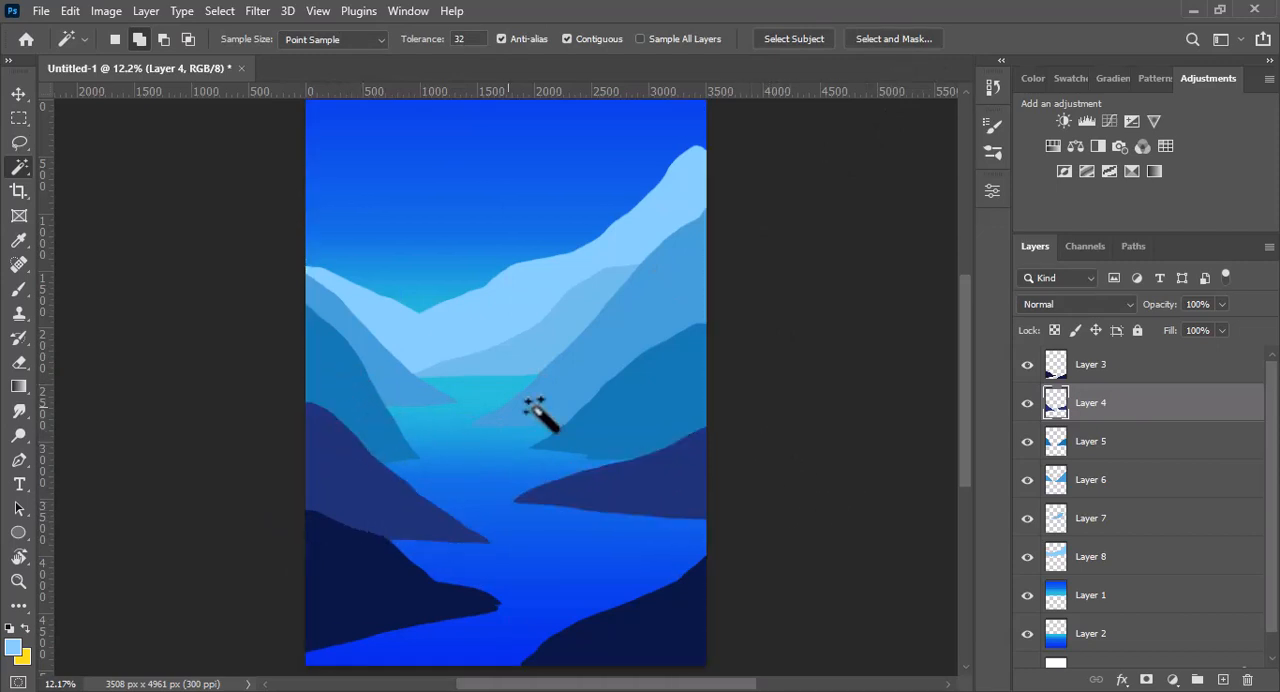
# - Select the left mid-blue hill on Layer 5, move it slightly down, and stretch it wider toward the middle of the water
pyautogui.keyDown('ctrl'); pyautogui.click(362, 412); pyautogui.keyUp('ctrl')
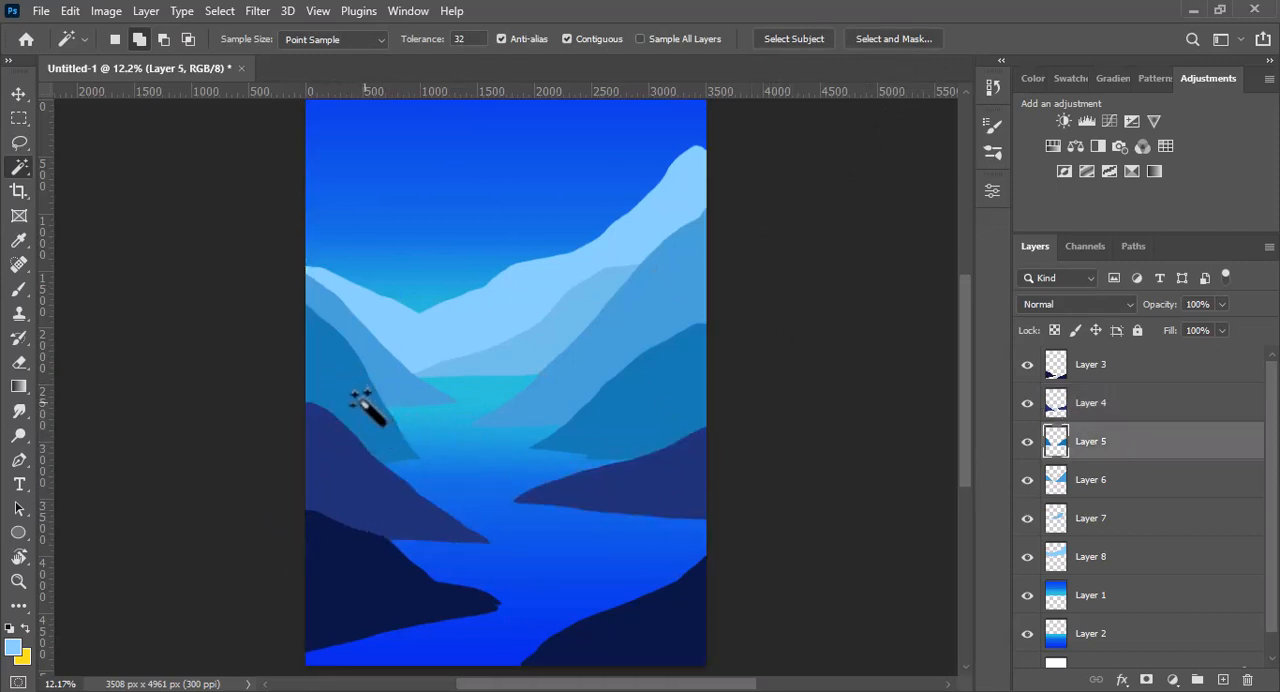
pyautogui.click(362, 405)
pyautogui.hotkey('ctrl', 't')
pyautogui.moveTo(420, 383); pyautogui.dragTo(448, 386)
pyautogui.moveTo(380, 419); pyautogui.dragTo(380, 434)
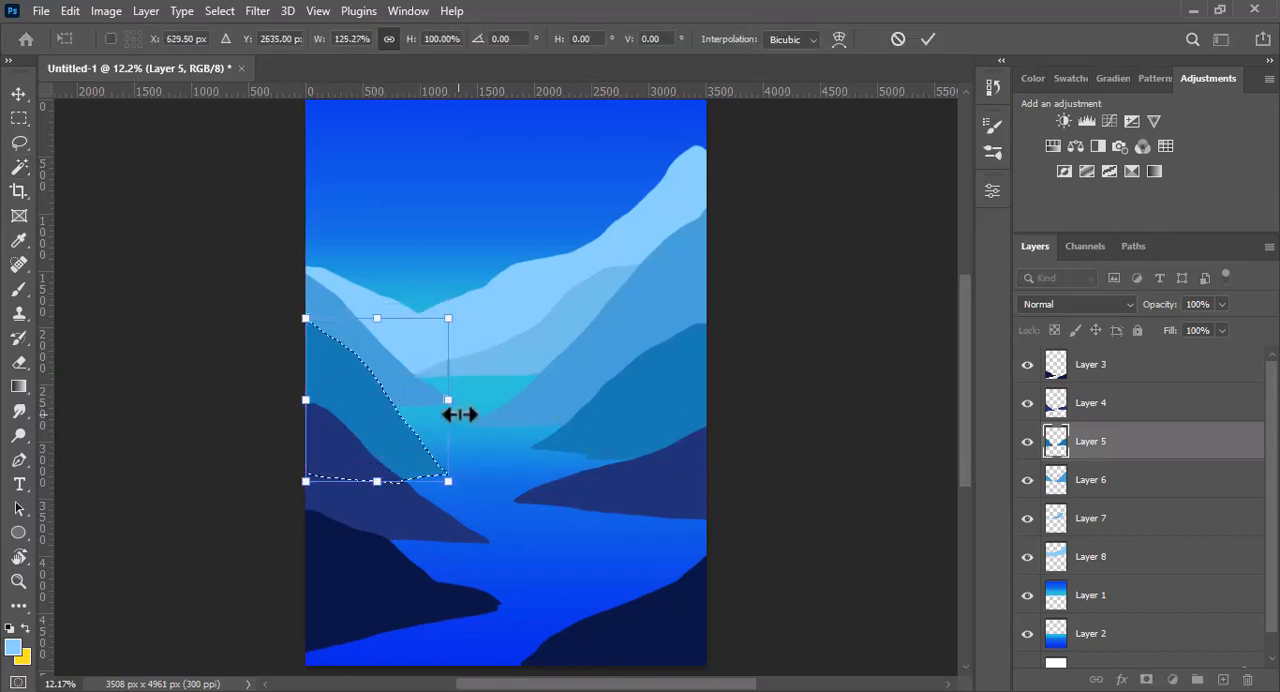
pyautogui.moveTo(460, 414); pyautogui.dragTo(464, 414)
pyautogui.click(928, 39)
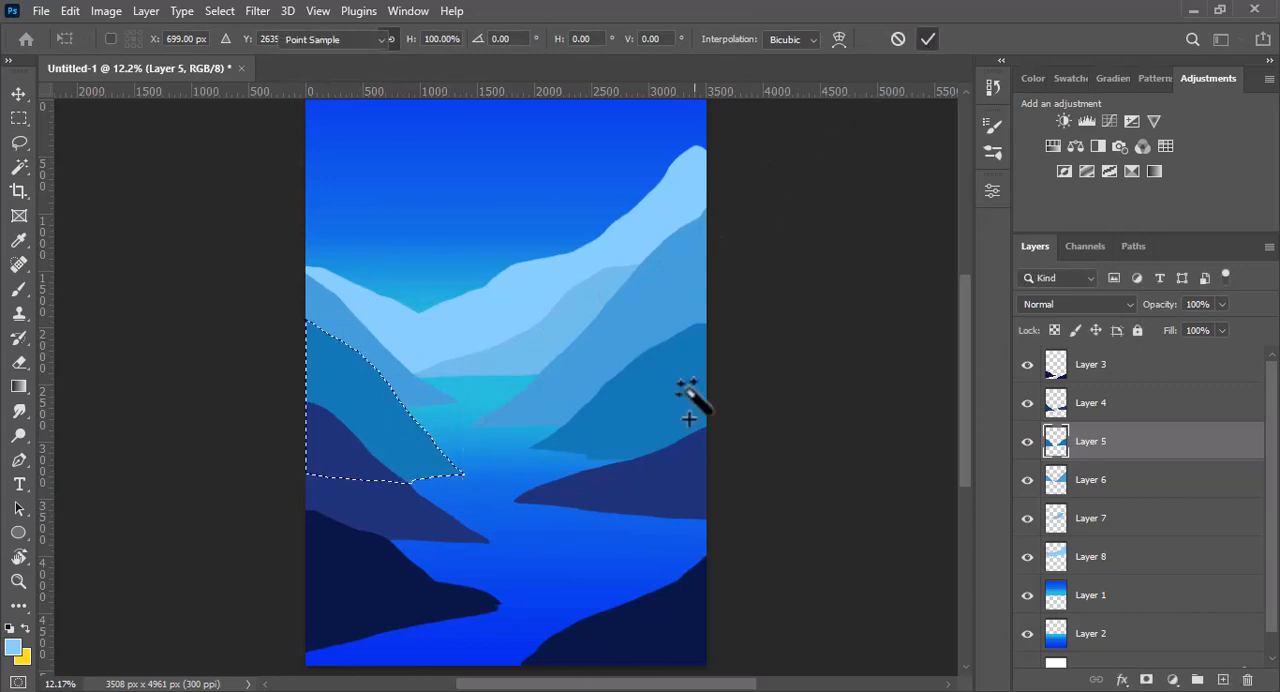
pyautogui.hotkey('ctrl', 'd')
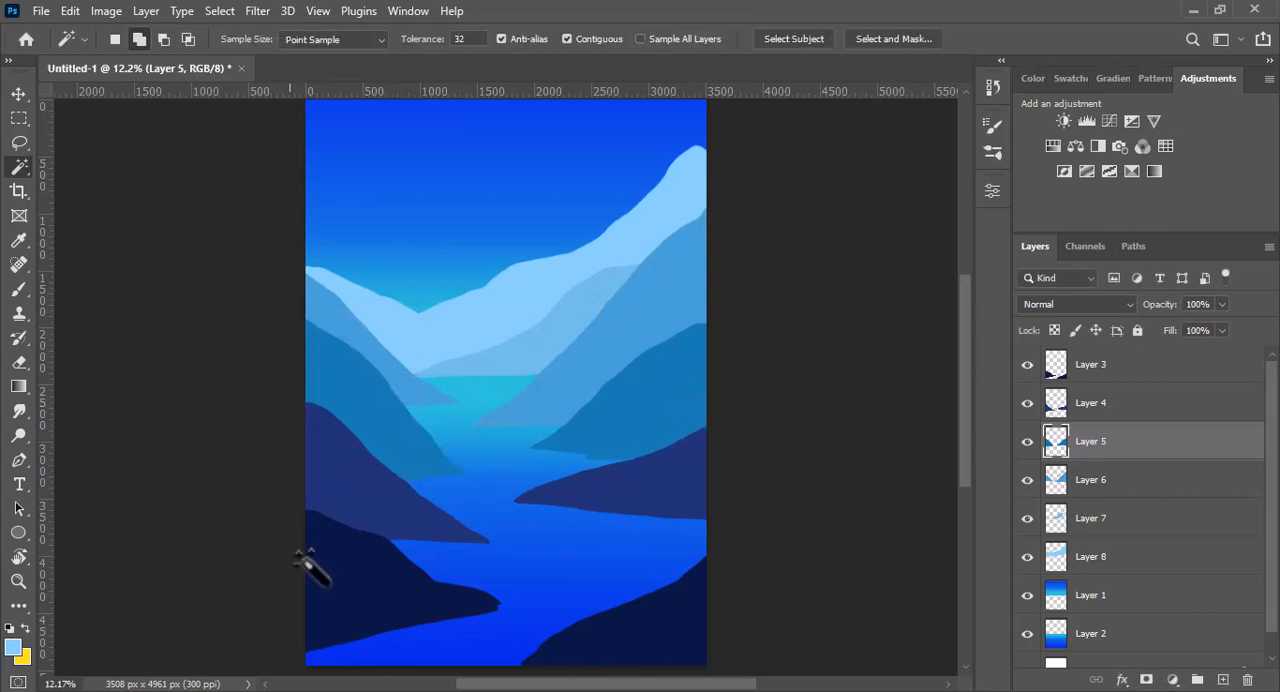
# - Select the left dark foreground hill on Layer 3, rotate it 4.93°, widen it to 111.04%, and shift it left
pyautogui.keyDown('ctrl'); pyautogui.click(367, 598); pyautogui.keyUp('ctrl')
pyautogui.hotkey('ctrl', 't')
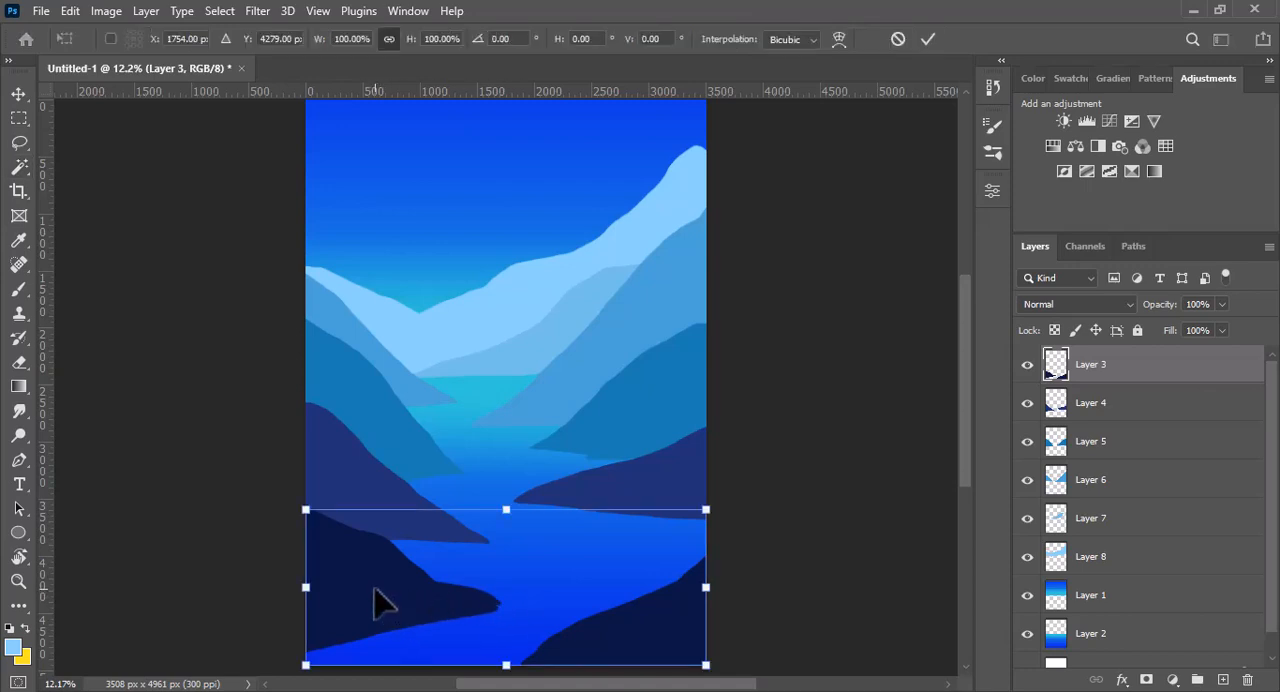
pyautogui.click(19, 167)
pyautogui.click(344, 599)
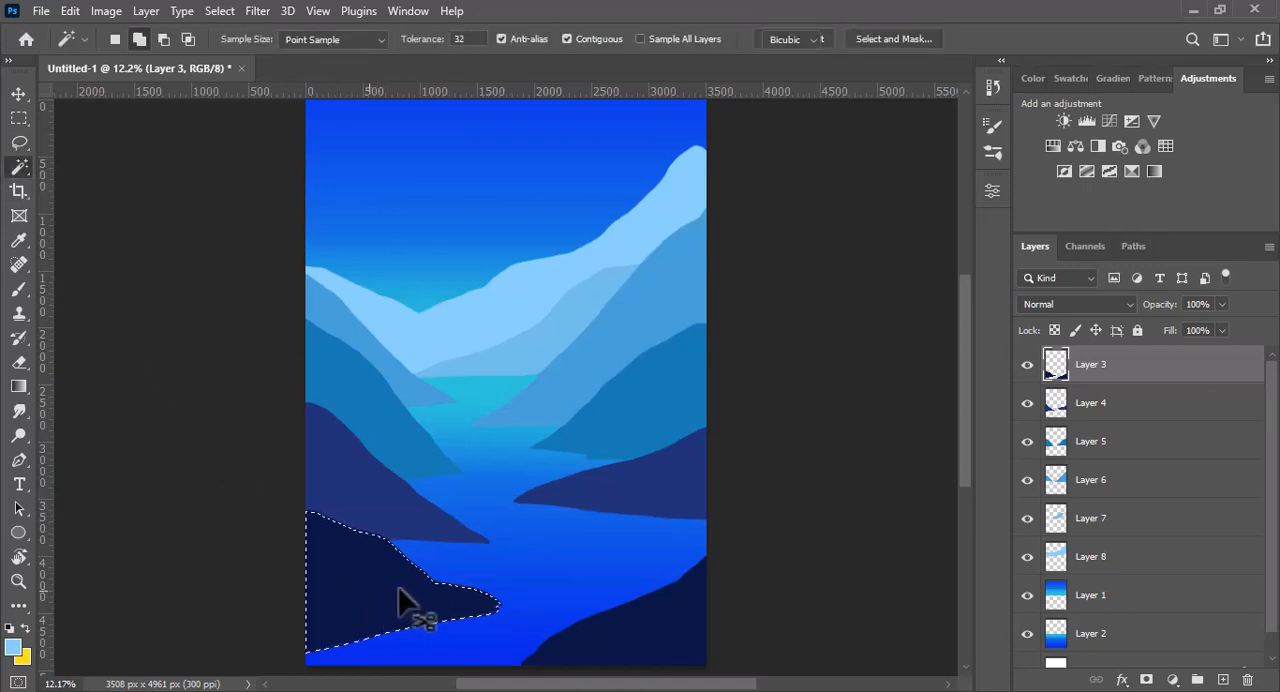
pyautogui.hotkey('ctrl', 't')
pyautogui.moveTo(531, 523); pyautogui.dragTo(537, 535)
pyautogui.moveTo(500, 591); pyautogui.dragTo(521, 592)
pyautogui.moveTo(375, 604); pyautogui.dragTo(322, 602)
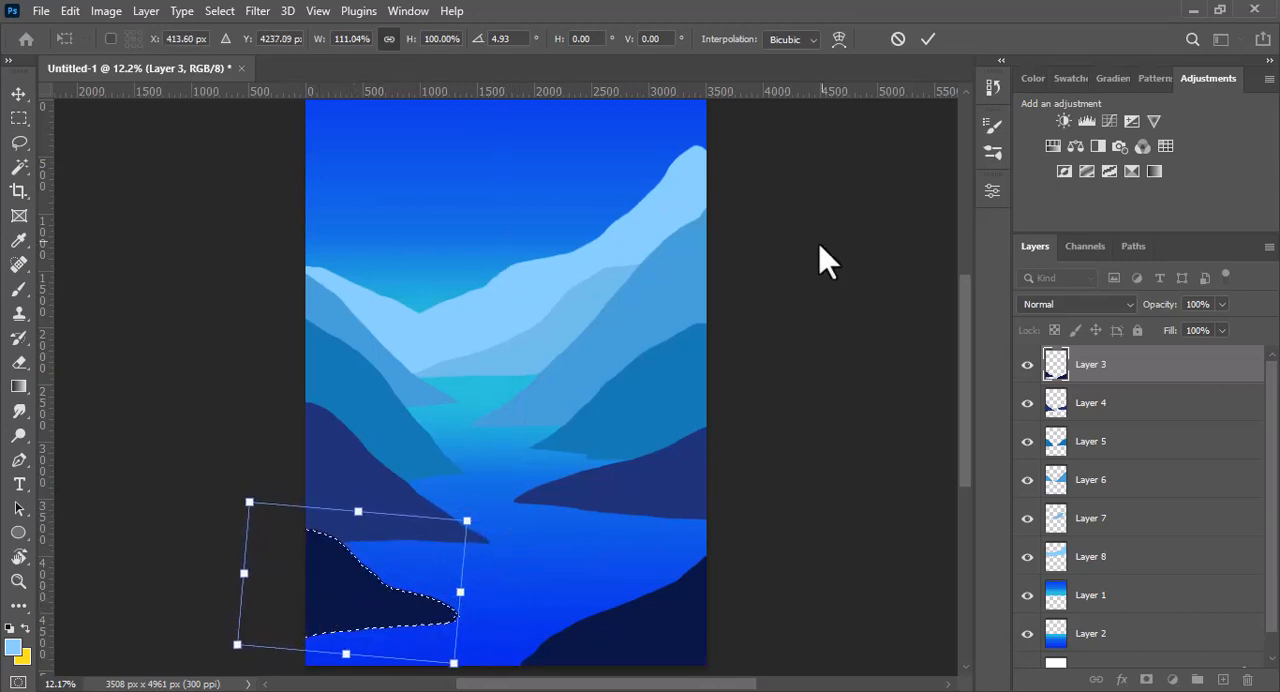
pyautogui.press('Escape')
pyautogui.hotkey('ctrl', 'd')
pyautogui.press('v')
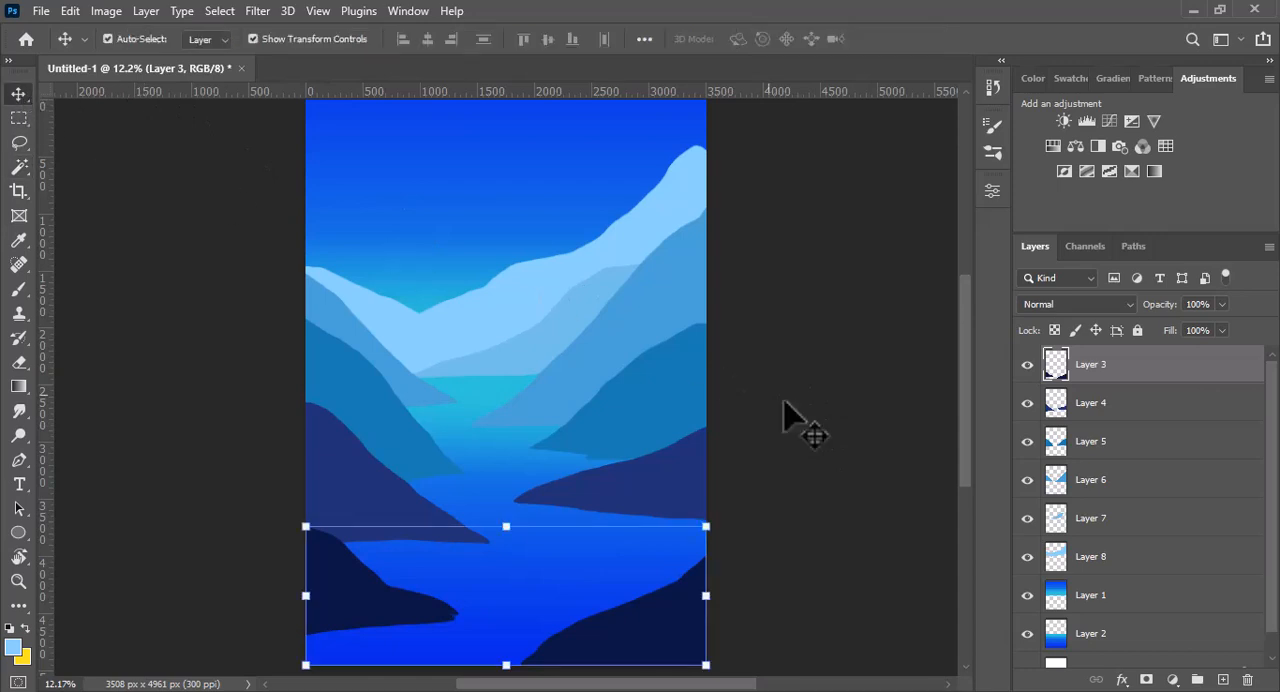
pyautogui.click(800, 423)
# - Add a new layer above Layer 1 and draw a pale blue moon circle about 1640 px across behind the mountains
pyautogui.moveTo(964, 424)
pyautogui.mouseDown()
pyautogui.moveTo(967, 386)
pyautogui.moveTo(967, 403)
pyautogui.mouseUp()
pyautogui.press('u')
pyautogui.click(1100, 595)
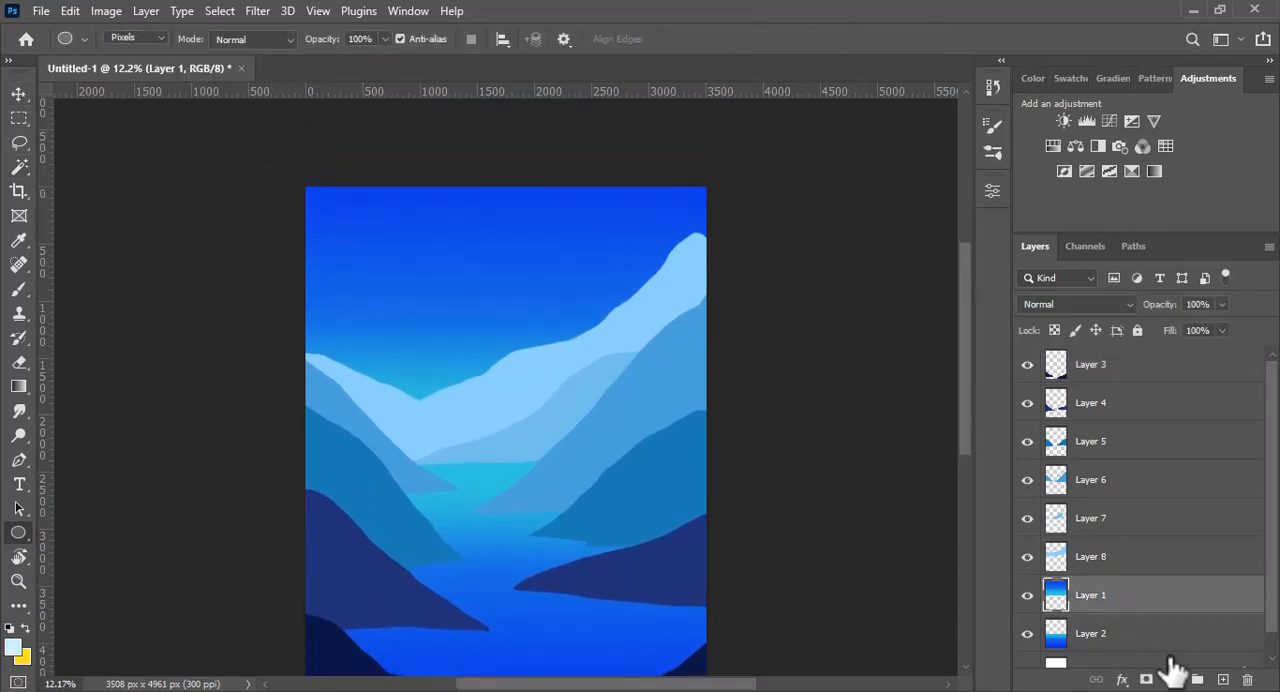
pyautogui.click(1222, 679)
pyautogui.moveTo(513, 408)
pyautogui.mouseDown()
pyautogui.moveTo(594, 486)
pyautogui.moveTo(588, 452)
pyautogui.mouseUp()
# - Duplicate the moon circle up and to the right, then fill the copy with bright cyan using its outline as the selection
pyautogui.press('v')
pyautogui.moveTo(500, 346); pyautogui.dragTo(514, 295)
pyautogui.keyDown('ctrl'); pyautogui.click(1056, 594); pyautogui.keyUp('ctrl')
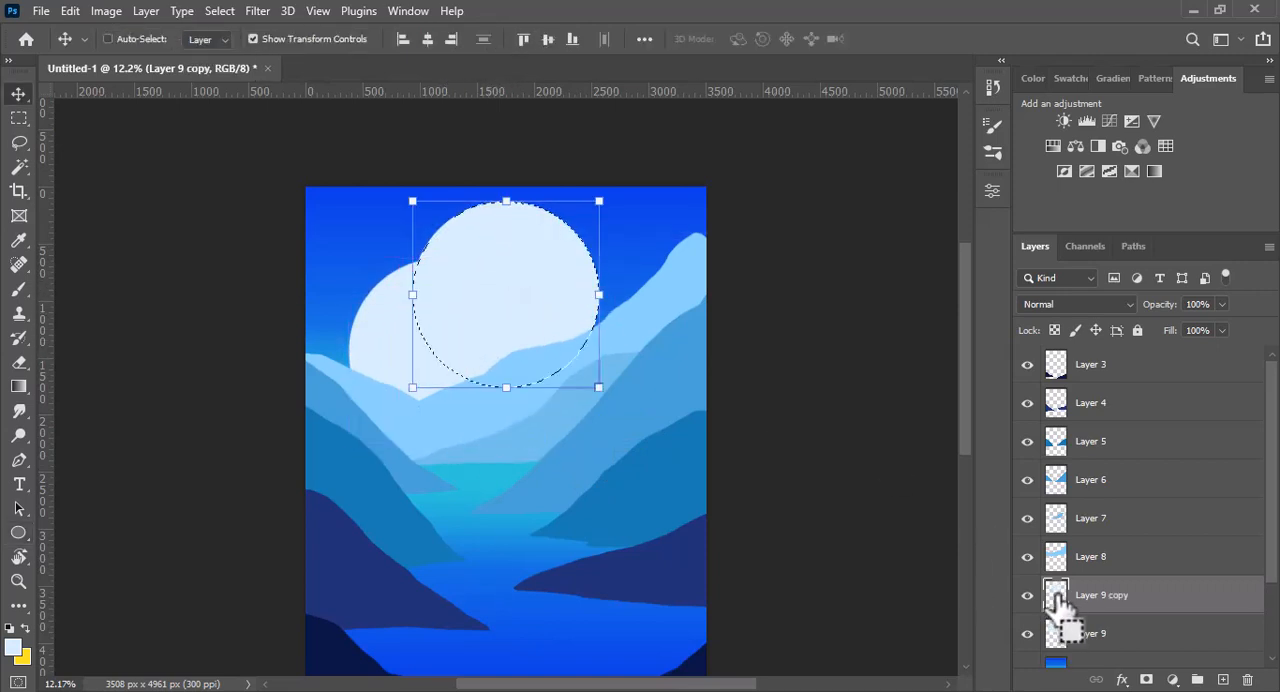
pyautogui.click(15, 648)
pyautogui.moveTo(664, 237); pyautogui.dragTo(664, 249)
pyautogui.moveTo(542, 157); pyautogui.dragTo(512, 136)
pyautogui.click(802, 126)
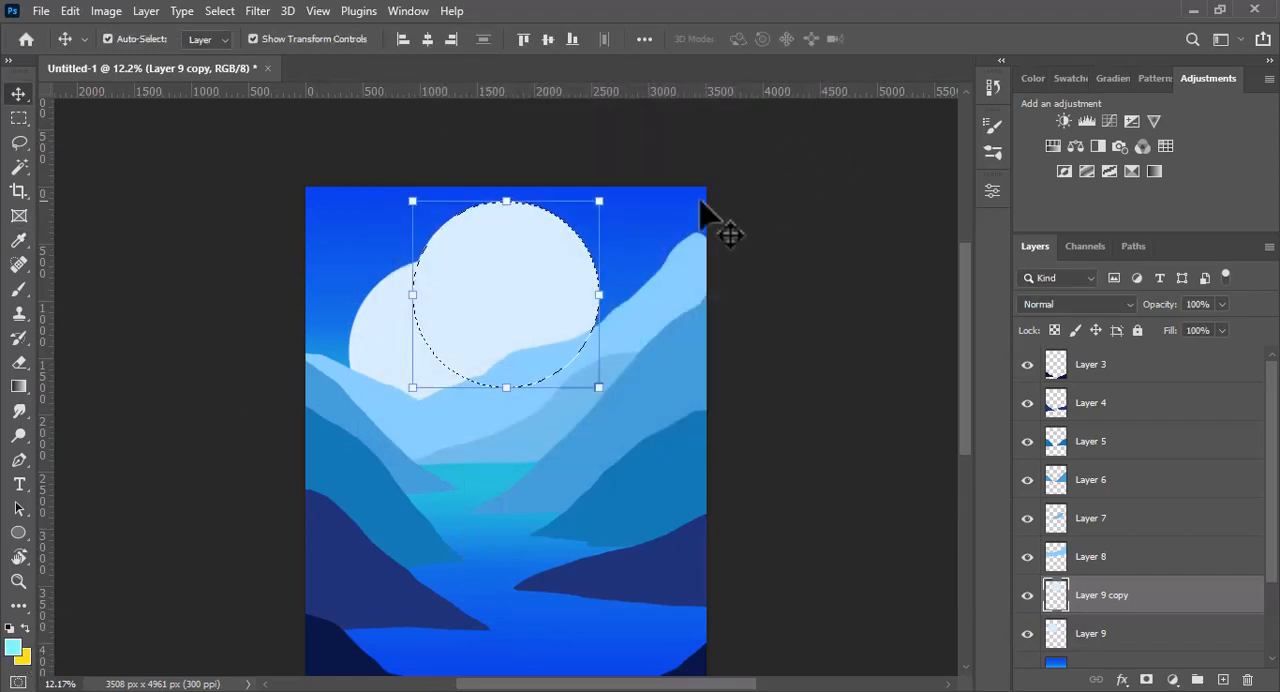
pyautogui.hotkey('alt', 'BackSpace')
pyautogui.hotkey('ctrl', 'd')
# - Apply a Gaussian Blur with a 240.1-pixel radius to the cyan circle
pyautogui.click(257, 11)
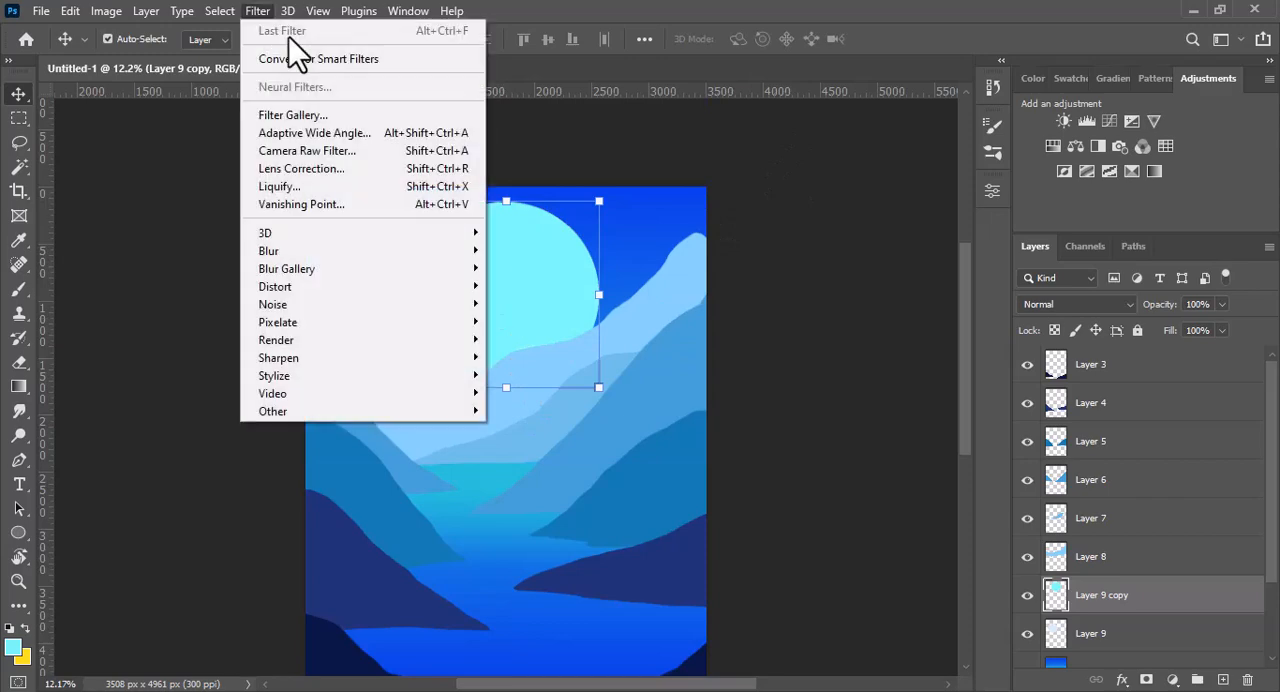
pyautogui.moveTo(413, 283)
pyautogui.moveTo(436, 252)
pyautogui.click(525, 322)
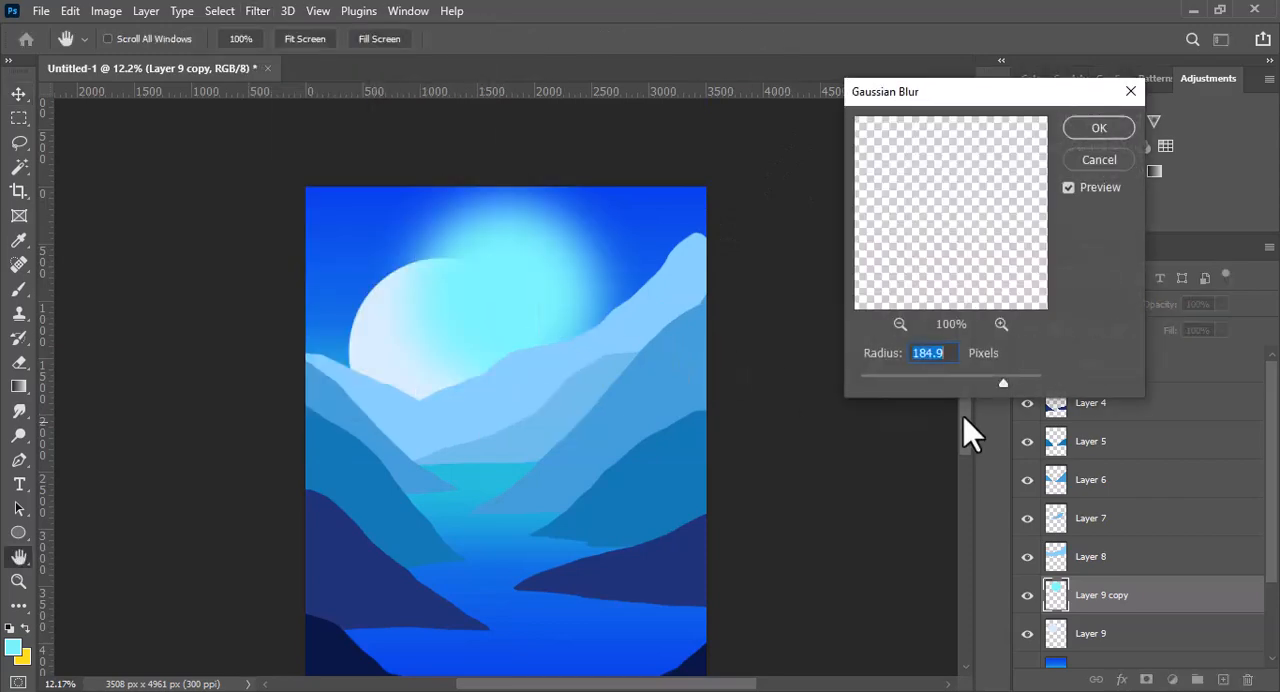
pyautogui.click(1099, 128)
# - Enlarge the blurred cyan glow to 121.70%, centre it on the moon, and place its layer below Layer 9
pyautogui.moveTo(669, 163); pyautogui.dragTo(694, 143)
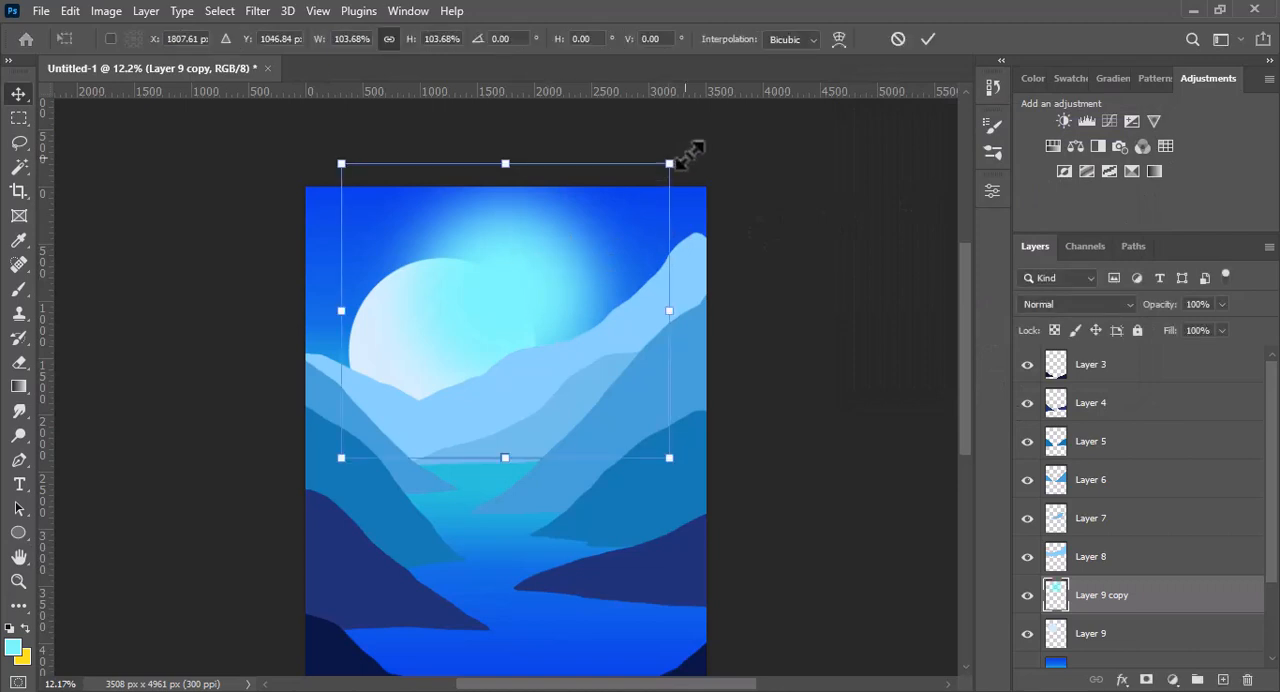
pyautogui.moveTo(566, 283); pyautogui.dragTo(497, 337)
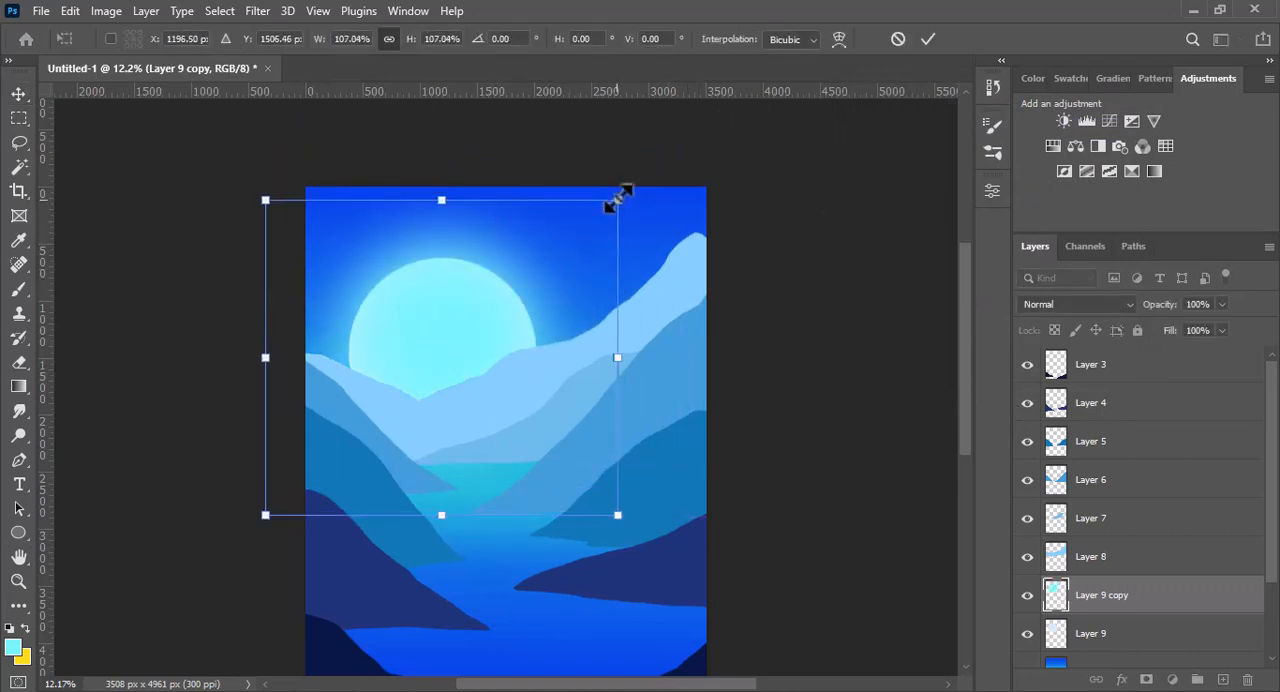
pyautogui.moveTo(620, 200); pyautogui.dragTo(666, 158)
pyautogui.moveTo(535, 306); pyautogui.dragTo(514, 314)
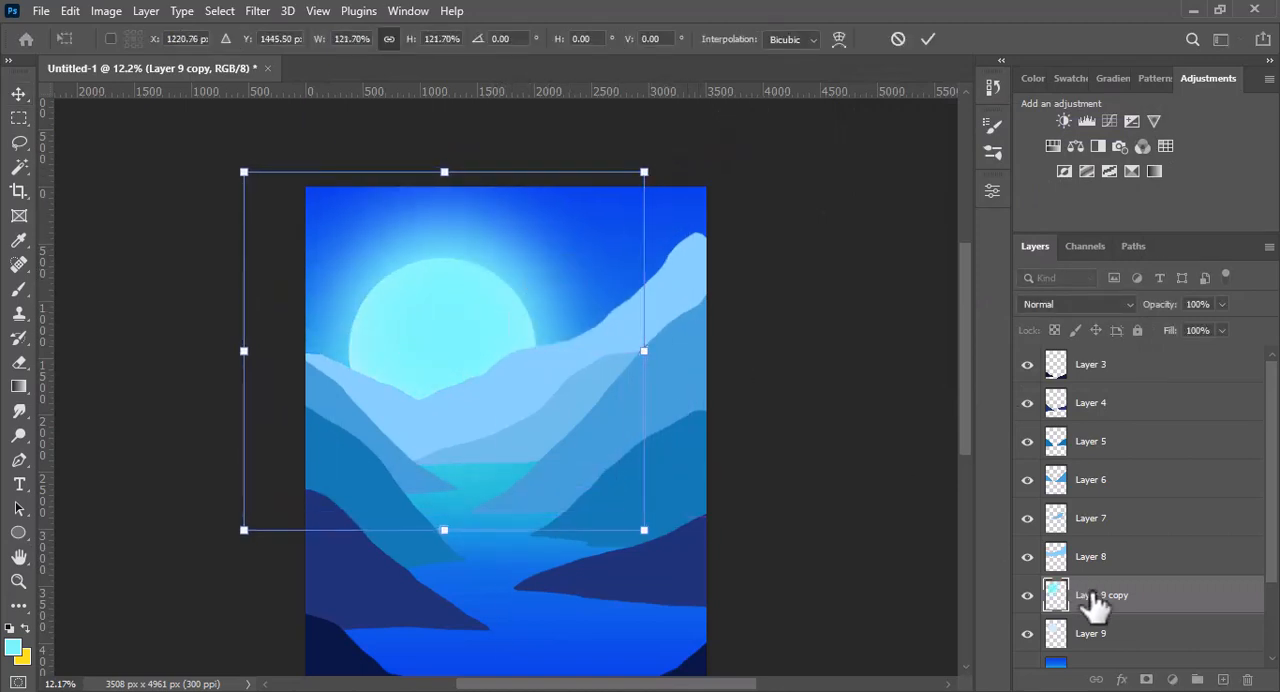
pyautogui.moveTo(1095, 600); pyautogui.dragTo(1100, 630)
pyautogui.click(858, 533)
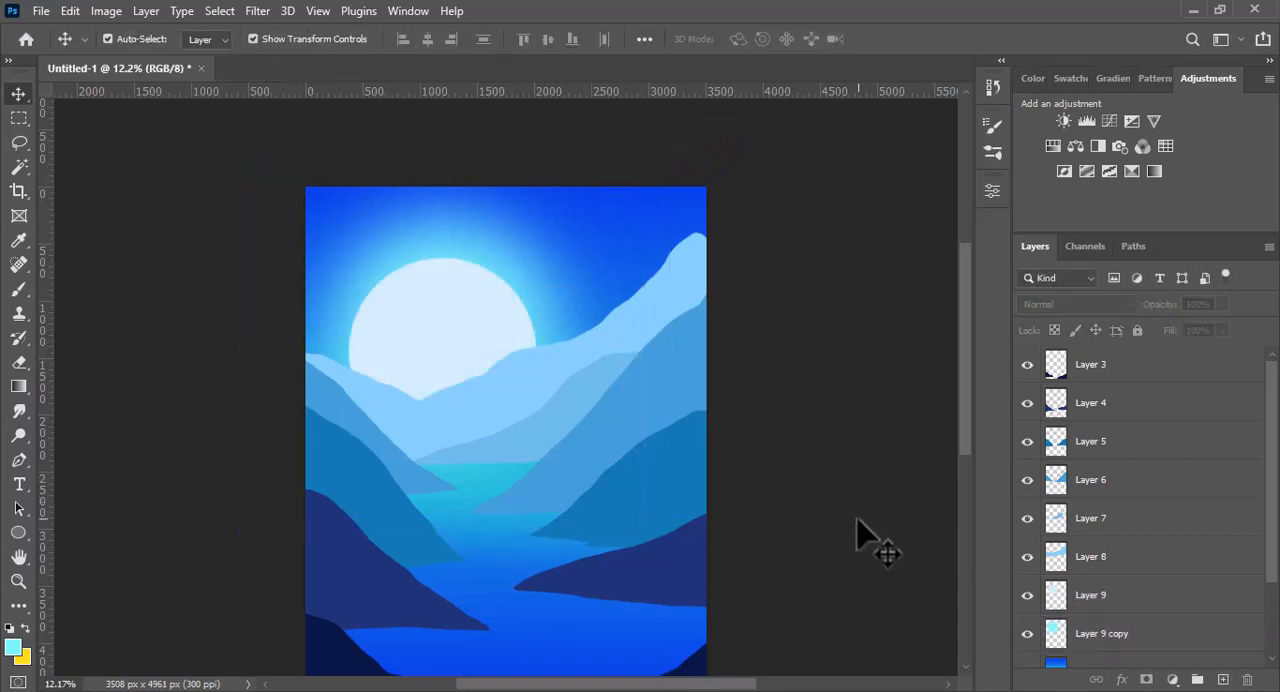
# - Select Layer 9 and choose the 958 px full-moon brush from the Free Moon Photoshop Brushes set
pyautogui.click(1075, 603)
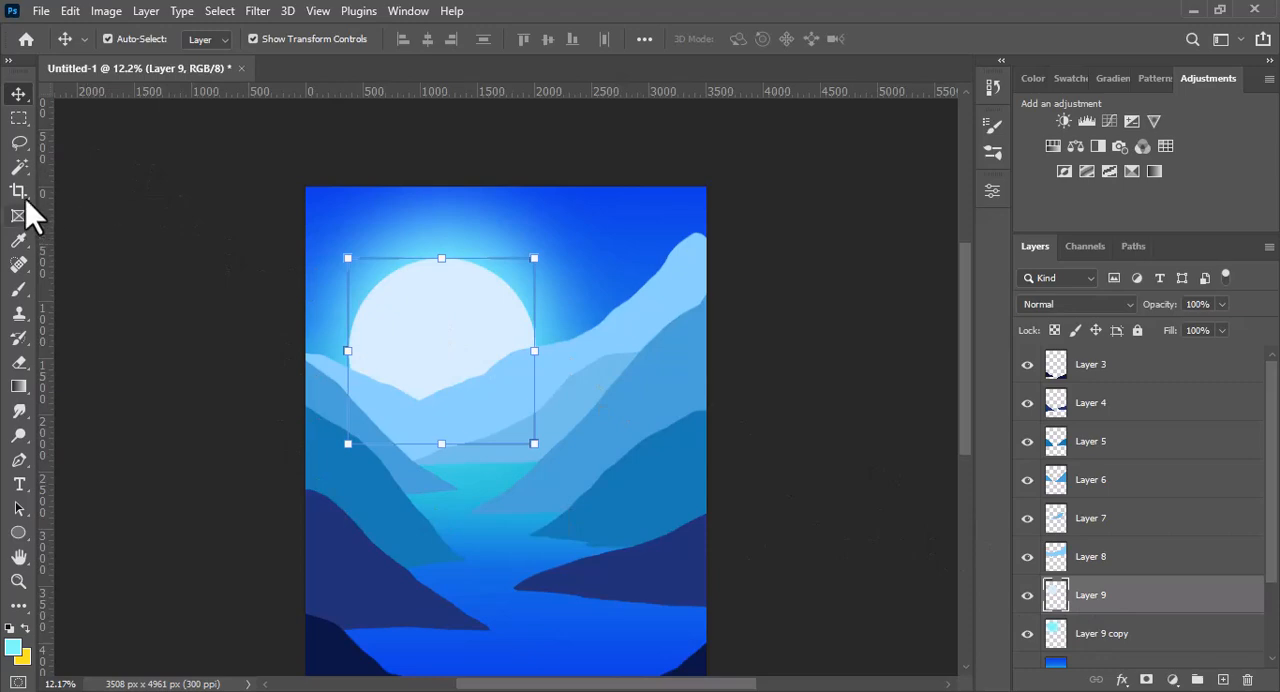
pyautogui.click(19, 289)
pyautogui.click(135, 40)
pyautogui.moveTo(312, 295)
pyautogui.mouseDown()
pyautogui.moveTo(330, 595)
pyautogui.moveTo(305, 612)
pyautogui.mouseUp()
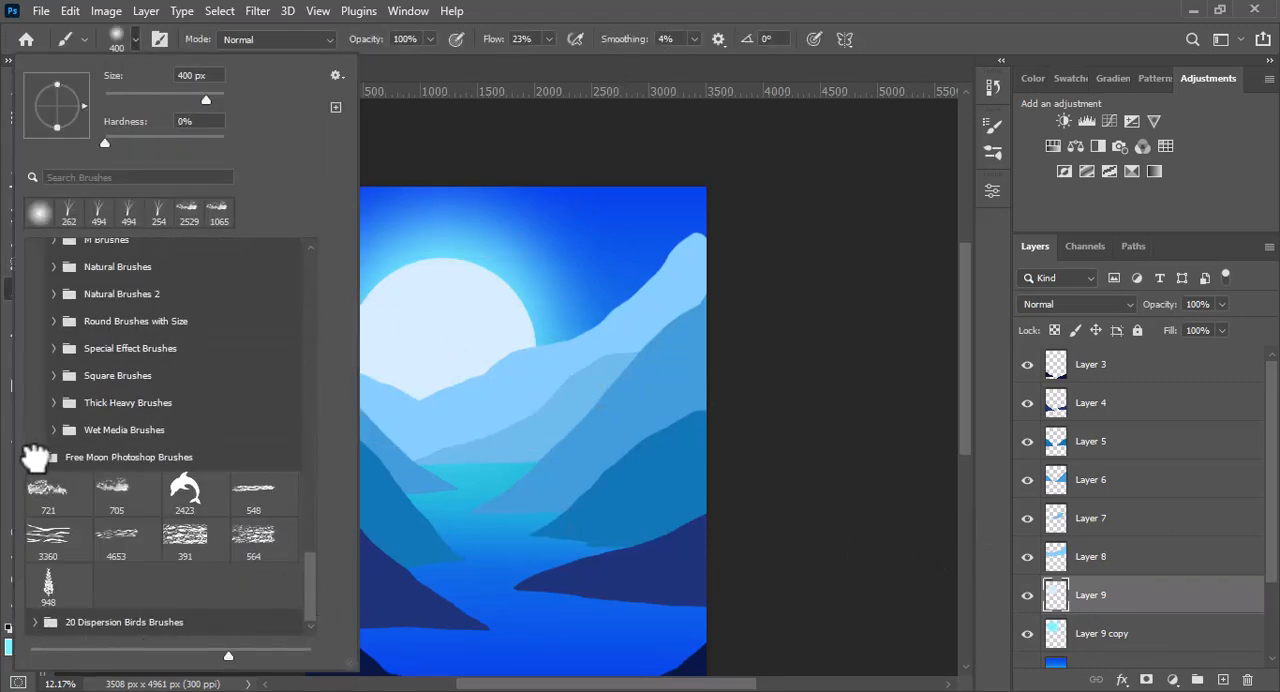
pyautogui.click(35, 457)
pyautogui.moveTo(300, 537)
pyautogui.mouseDown()
pyautogui.moveTo(309, 586)
pyautogui.moveTo(318, 572)
pyautogui.mouseUp()
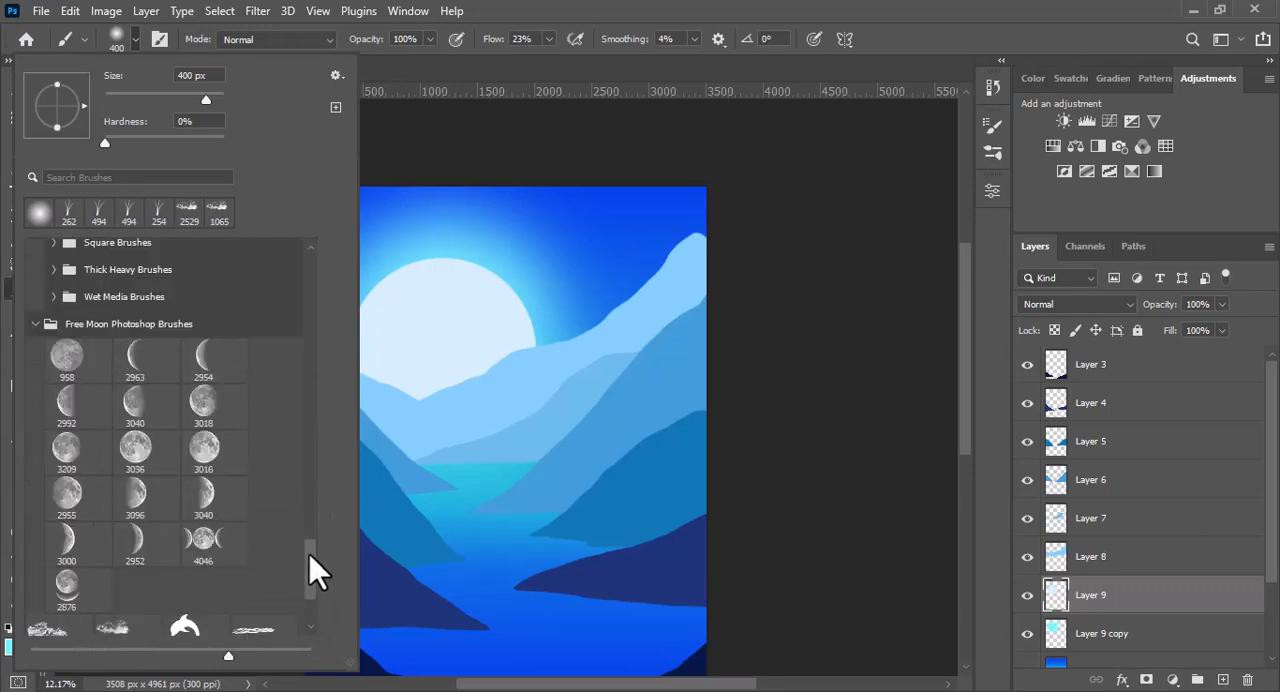
pyautogui.click(66, 358)
pyautogui.click(134, 40)
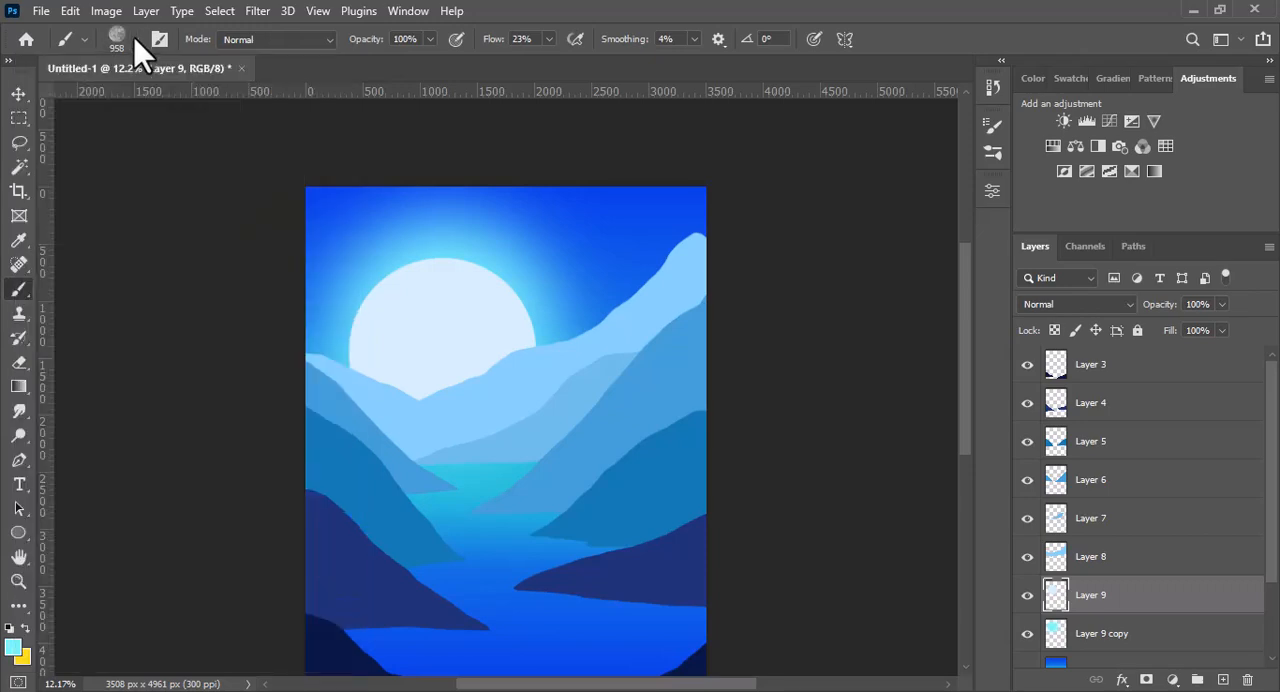
# - Enlarge the moon brush to 1631 px and try stamping its texture on the disc in muted light blue at 52% flow
pyautogui.click(13, 648)
pyautogui.click(373, 340)
pyautogui.click(433, 164)
pyautogui.click(790, 124)
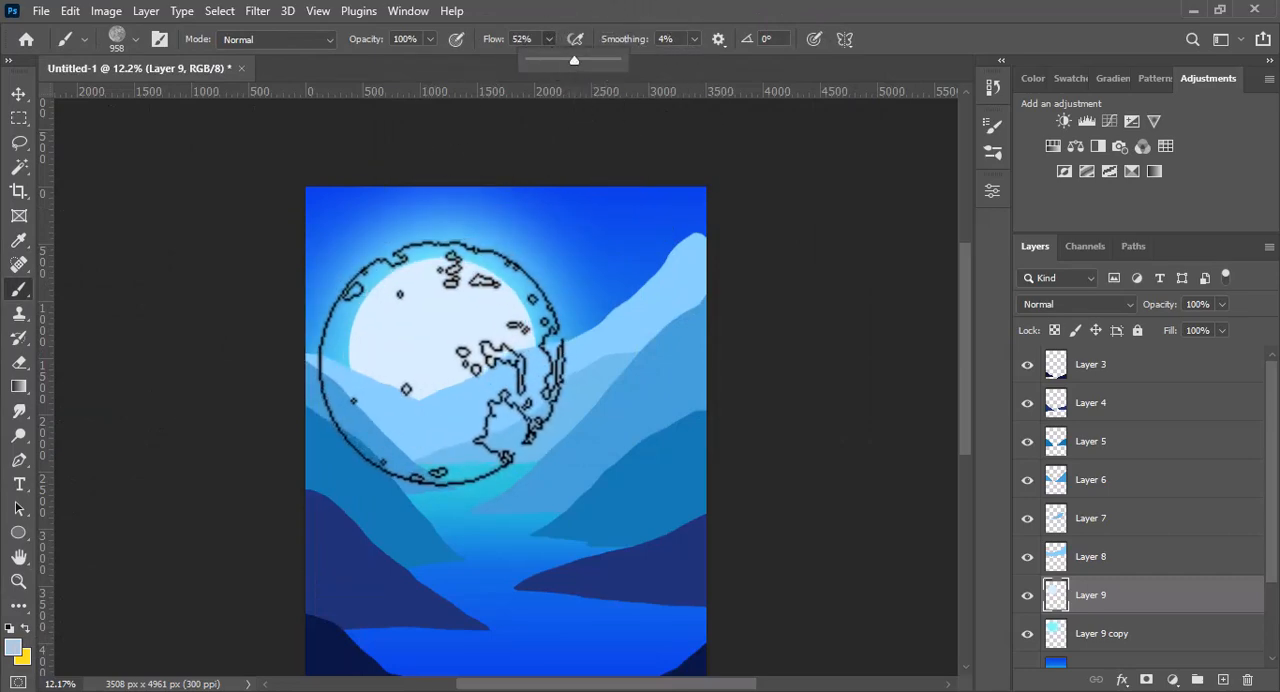
pyautogui.moveTo(475, 356)
pyautogui.mouseDown()
pyautogui.moveTo(677, 361)
pyautogui.moveTo(396, 352)
pyautogui.mouseUp()
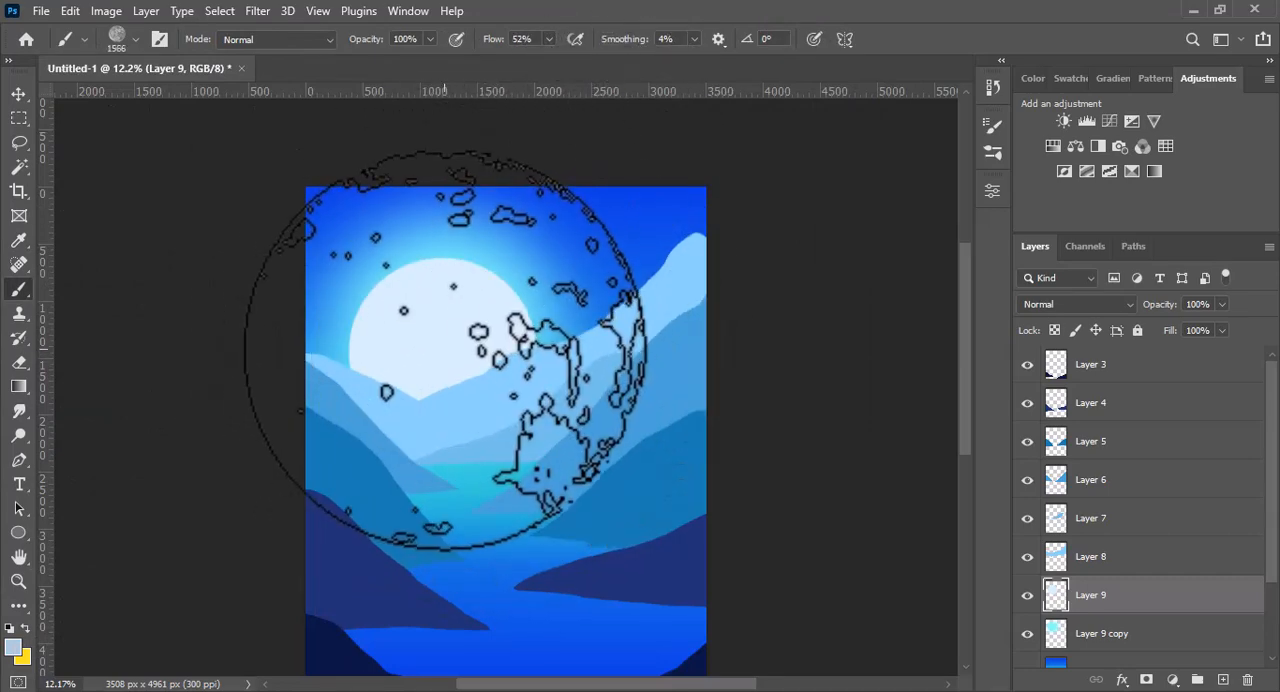
pyautogui.click(467, 350)
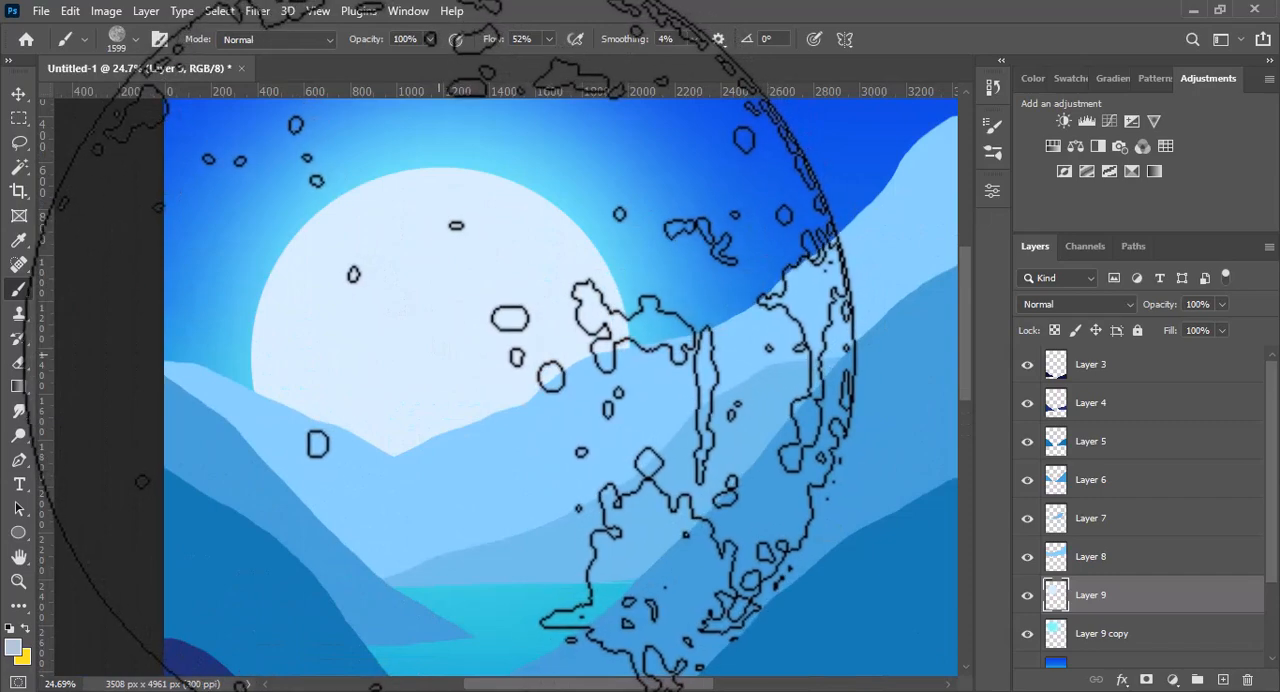
pyautogui.moveTo(440, 356); pyautogui.dragTo(444, 356)
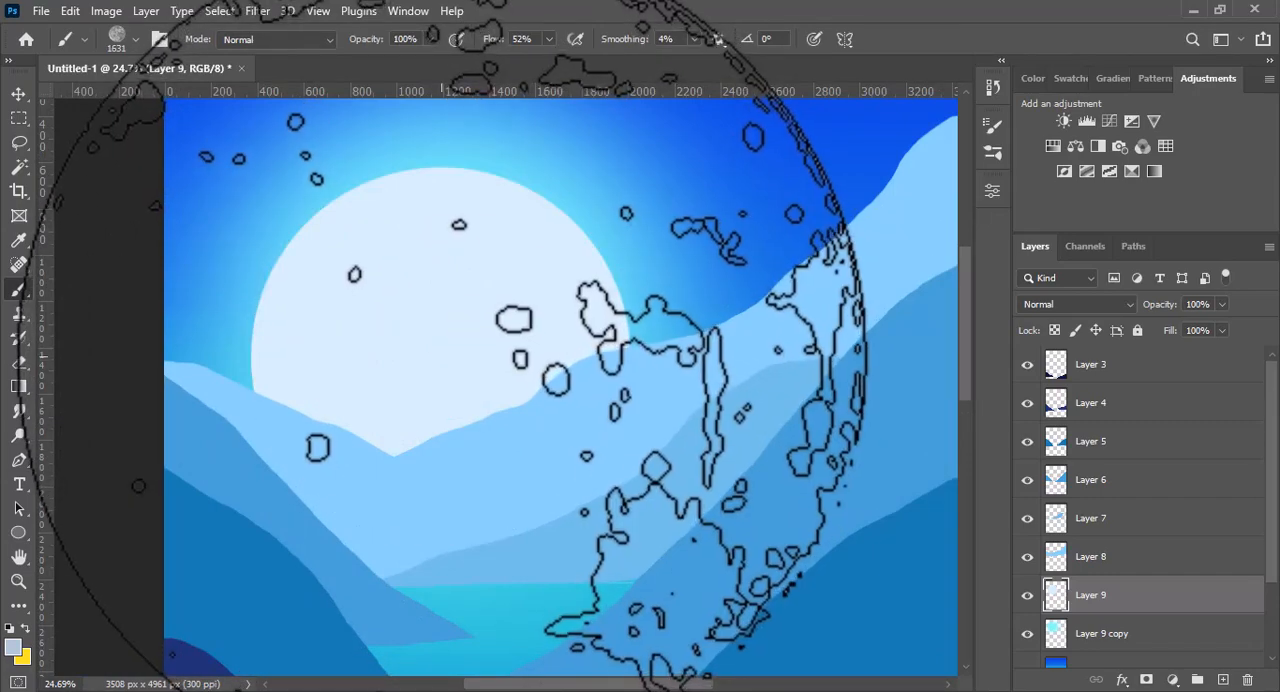
pyautogui.click(441, 356)
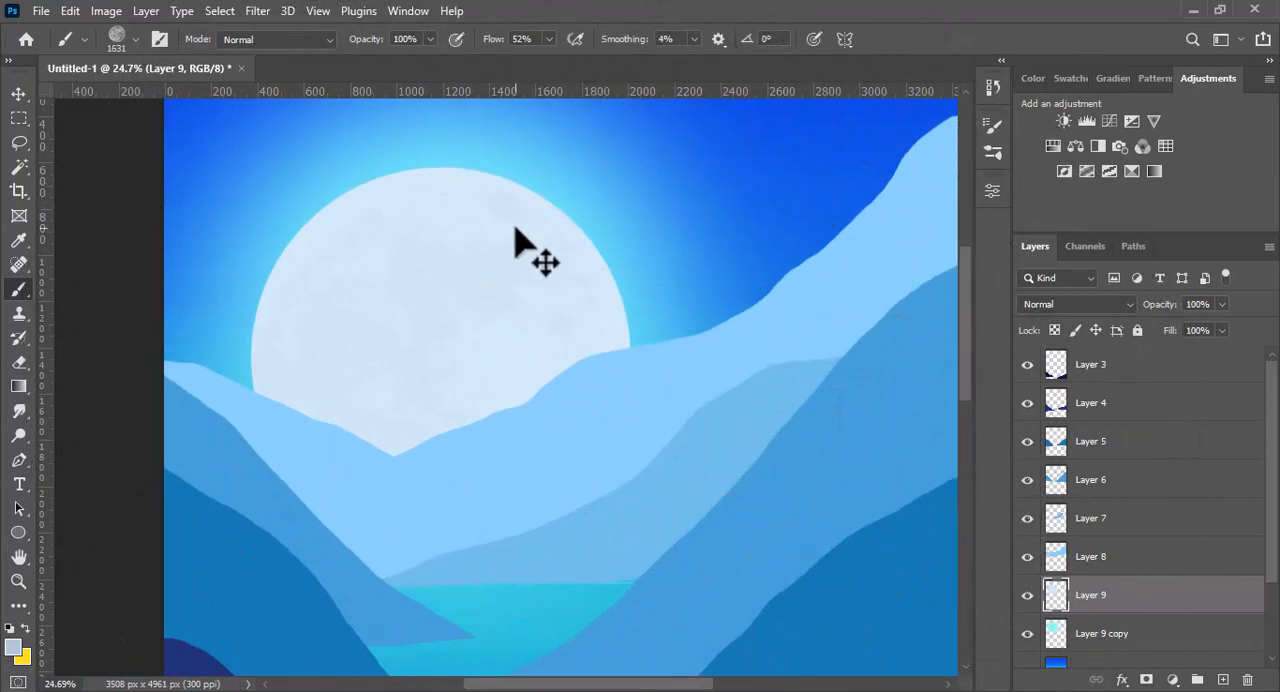
# - Set the brush flow to 100%, try the moon texture stamp directly on Layer 9, and undo it
pyautogui.click(549, 40)
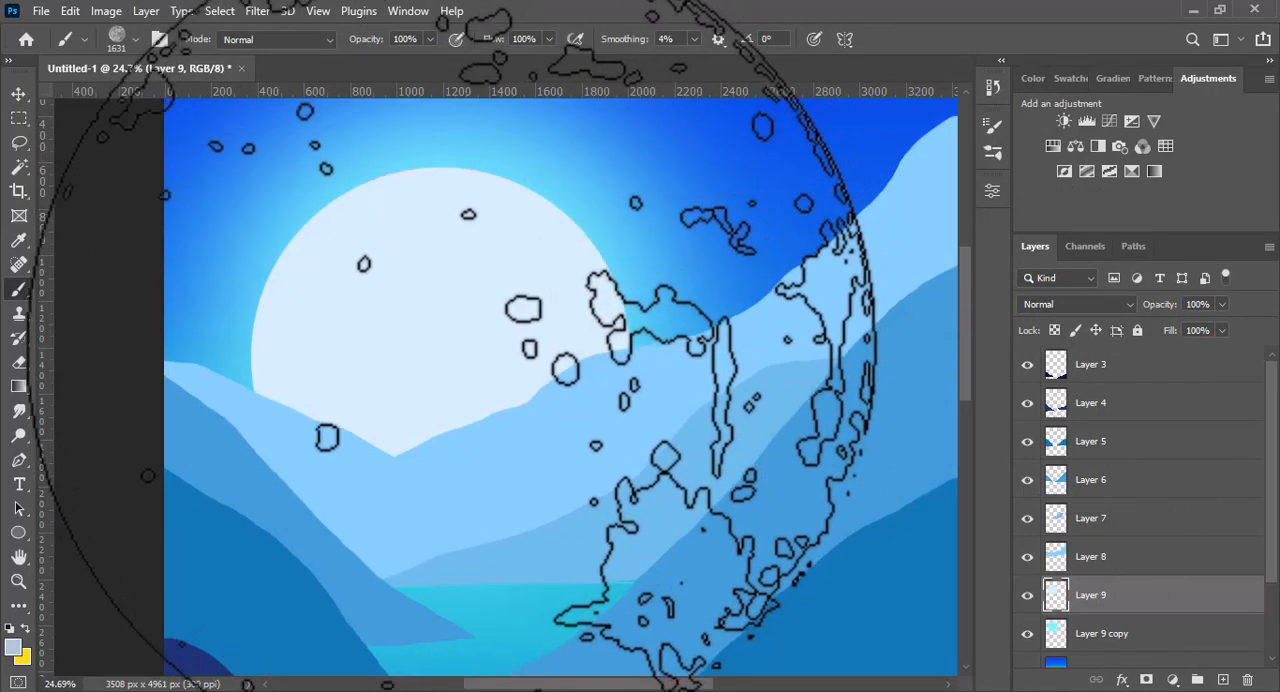
pyautogui.click(446, 354)
pyautogui.hotkey('ctrl', 'z')
pyautogui.hotkey('ctrl', 'shift', 'z')
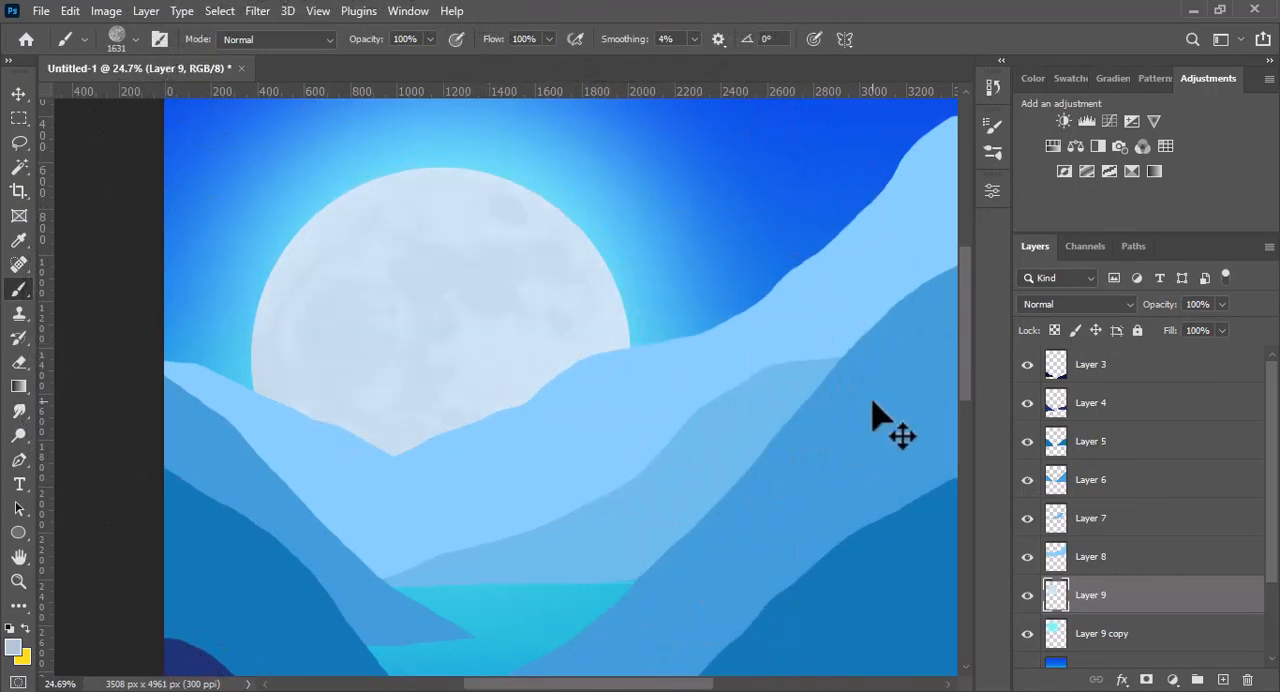
pyautogui.hotkey('ctrl', 'z')
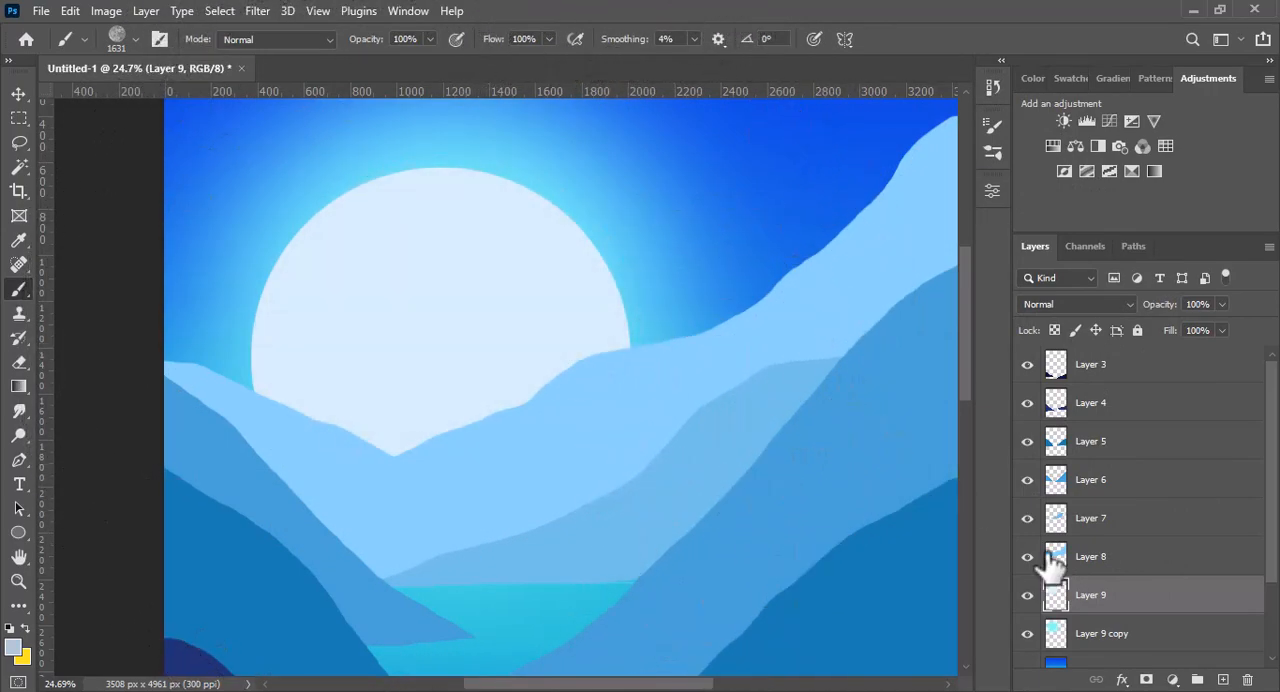
# - Add a new layer above Layer 9 and stamp the moon texture over the disc in grey-blue #98adba
pyautogui.click(1224, 680)
pyautogui.click(13, 648)
pyautogui.click(439, 197)
pyautogui.press('Return')
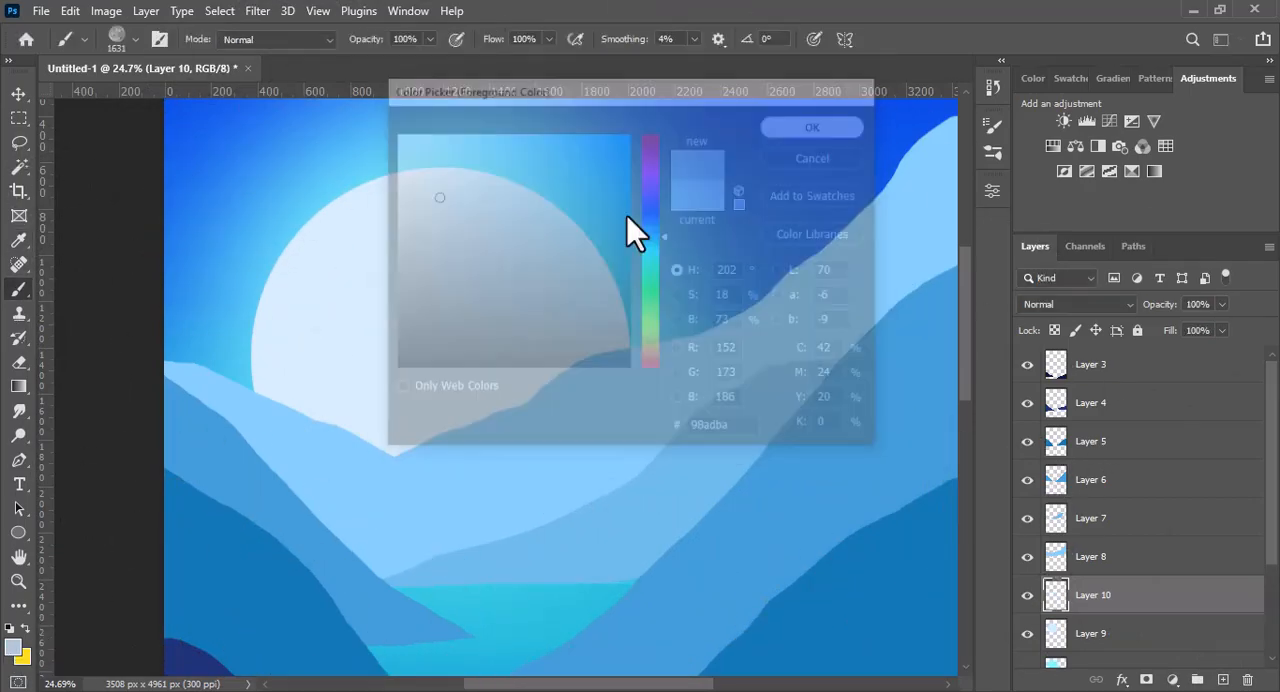
pyautogui.click(440, 310)
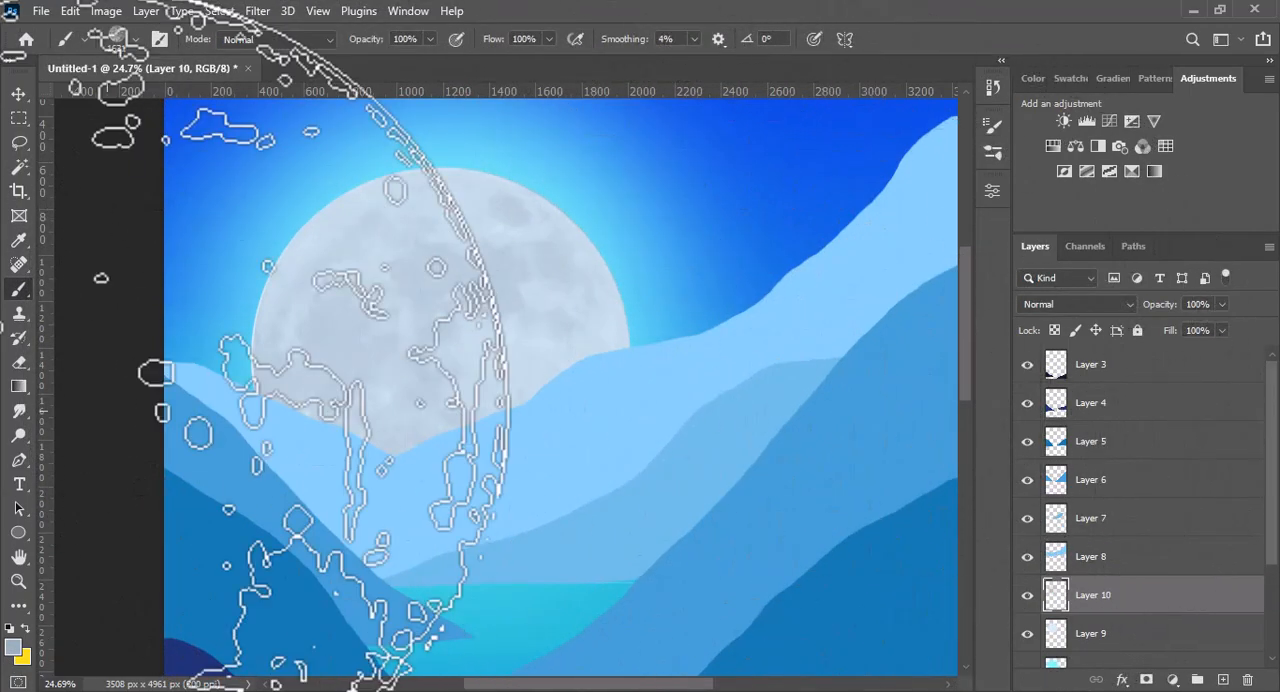
# - Fade the moon texture's lower-right side with a soft 1860 px eraser, and reduce the eraser size to 415 px
pyautogui.press('e')
pyautogui.click(134, 40)
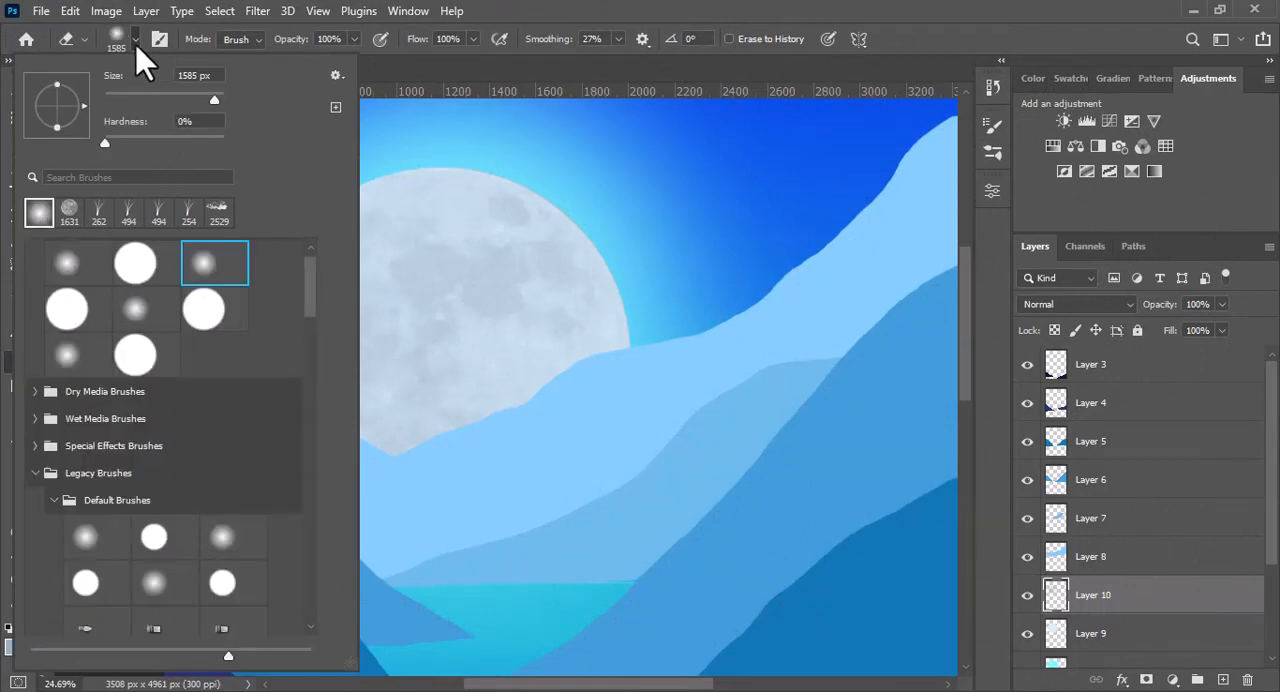
pyautogui.click(136, 42)
pyautogui.press(']')
pyautogui.press(']')
pyautogui.press(']')
pyautogui.moveTo(639, 444)
pyautogui.mouseDown()
pyautogui.moveTo(475, 544)
pyautogui.moveTo(624, 416)
pyautogui.moveTo(590, 421)
pyautogui.moveTo(650, 441)
pyautogui.moveTo(640, 376)
pyautogui.moveTo(495, 451)
pyautogui.moveTo(698, 463)
pyautogui.mouseUp()
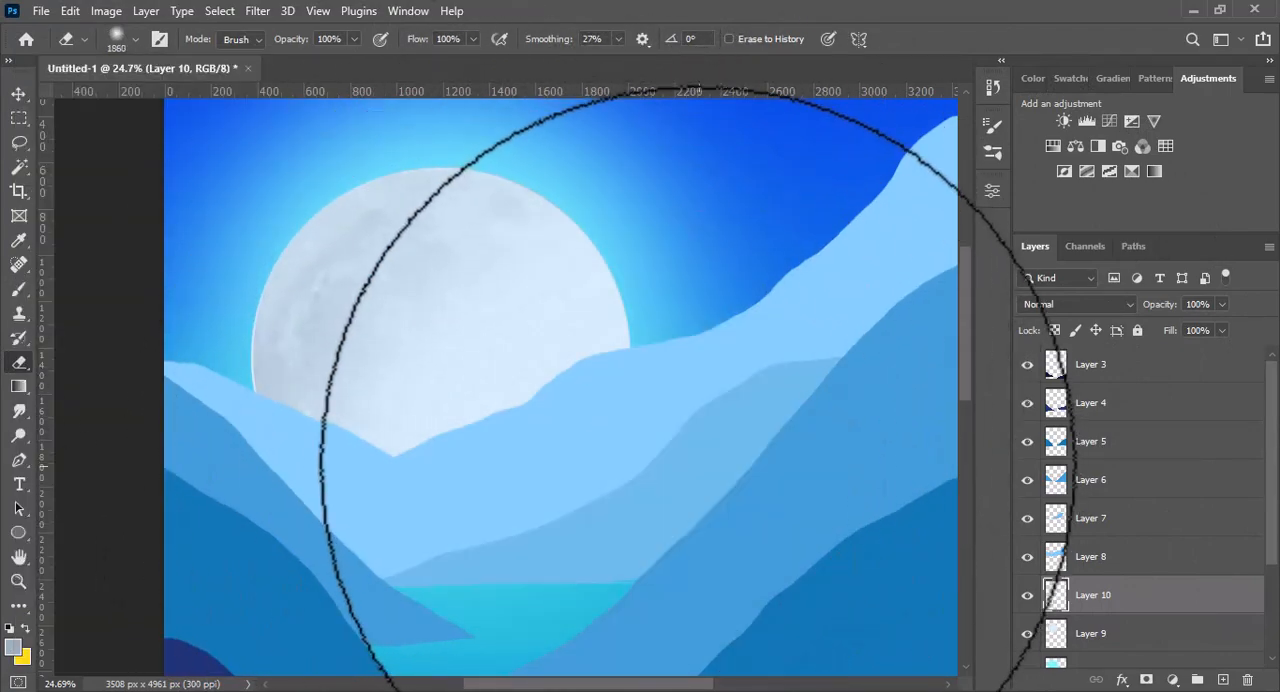
pyautogui.hotkey('ctrl', '0')
pyautogui.press('[')
pyautogui.press('[')
pyautogui.press('[')
pyautogui.press('[')
pyautogui.press('[')
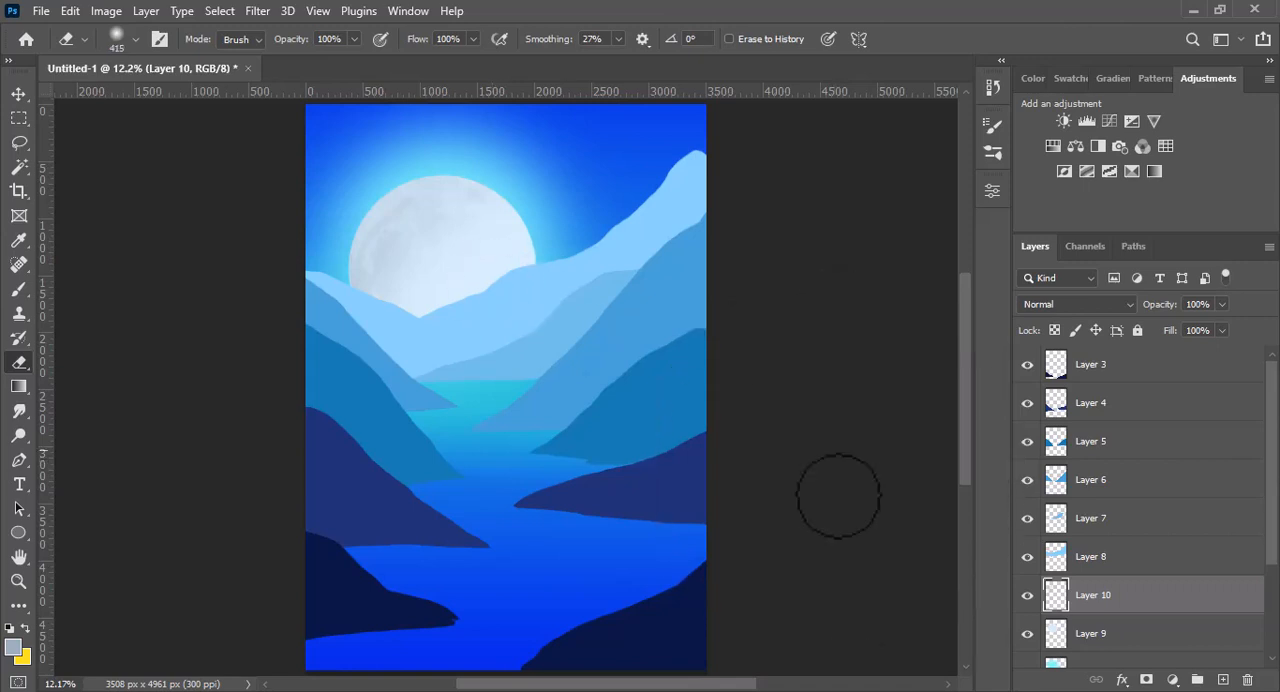
# - Examine which layers hold the moon disc, its texture and its glow by toggling the visibility of Layers 9, 10 and 9 copy
pyautogui.keyDown('shift'); pyautogui.click(1092, 648); pyautogui.keyUp('shift')
pyautogui.click(1027, 634)
pyautogui.click(1027, 634)
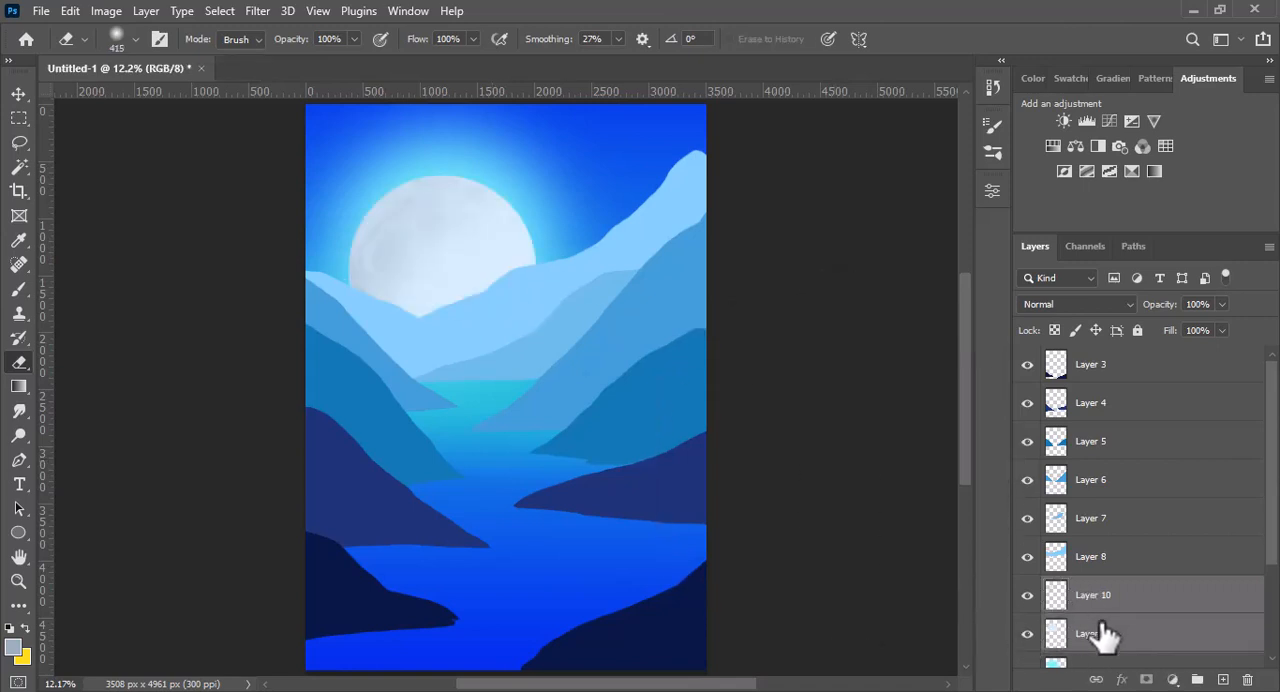
pyautogui.click(1104, 597)
pyautogui.click(1027, 595)
pyautogui.click(1027, 595)
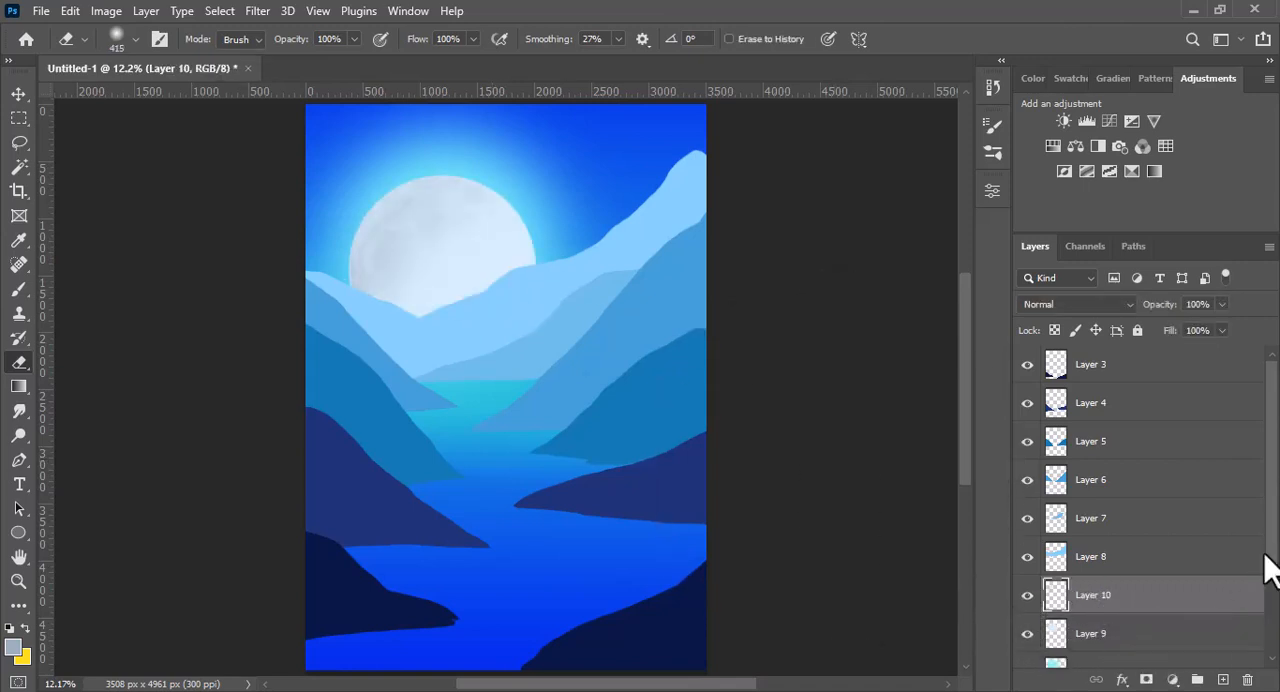
pyautogui.scroll(-1, 1270, 565)
pyautogui.click(1027, 630)
pyautogui.click(1027, 630)
# - Duplicate Layer 9 and move the copied disc to the upper right of the moon
pyautogui.click(1105, 595)
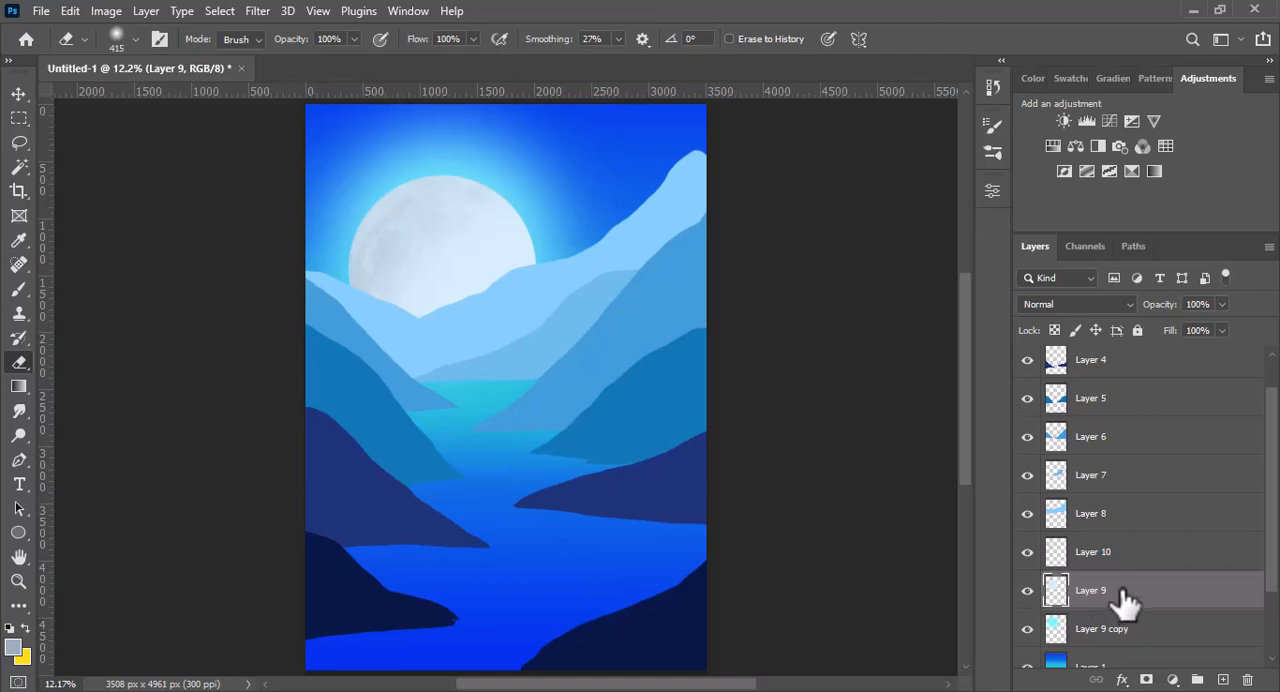
pyautogui.moveTo(1122, 600); pyautogui.dragTo(1222, 680)
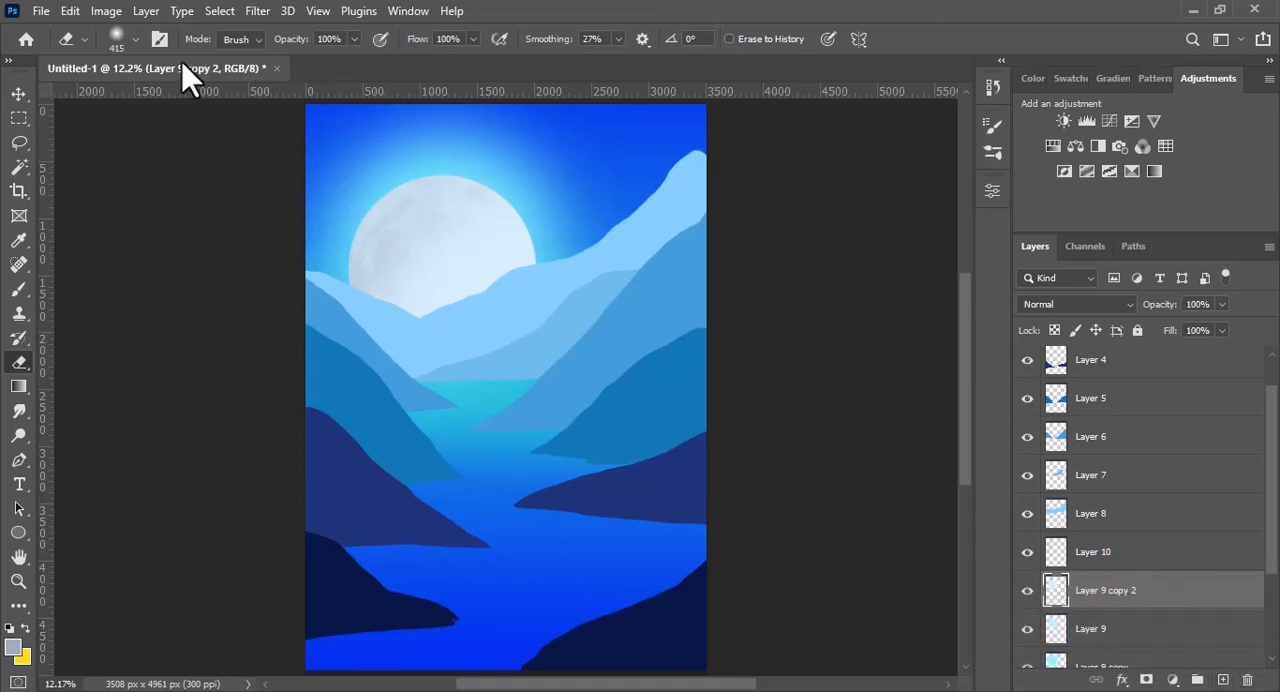
pyautogui.click(18, 95)
pyautogui.moveTo(423, 240); pyautogui.dragTo(543, 179)
# - Fill the copied disc with white #ffffff and reduce its layer opacity to 88%
pyautogui.click(14, 648)
pyautogui.write('ffffff')
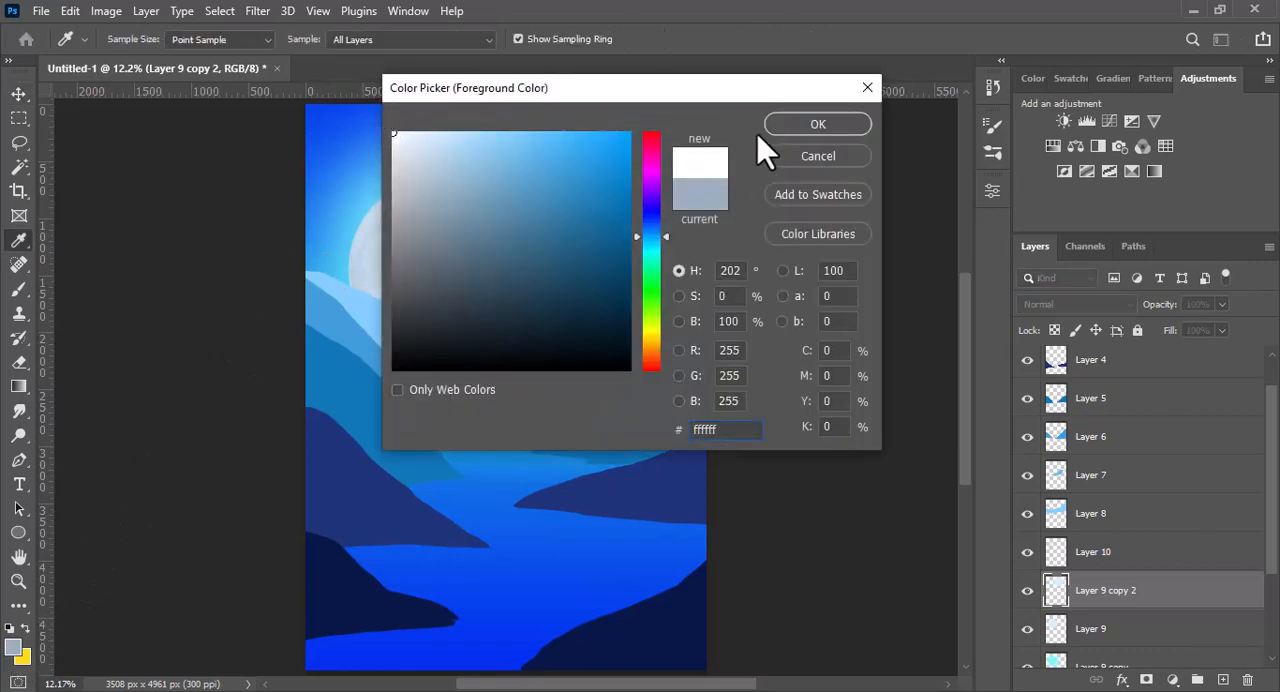
pyautogui.click(775, 127)
pyautogui.keyDown('ctrl'); pyautogui.click(1057, 592); pyautogui.keyUp('ctrl')
pyautogui.hotkey('alt', 'BackSpace')
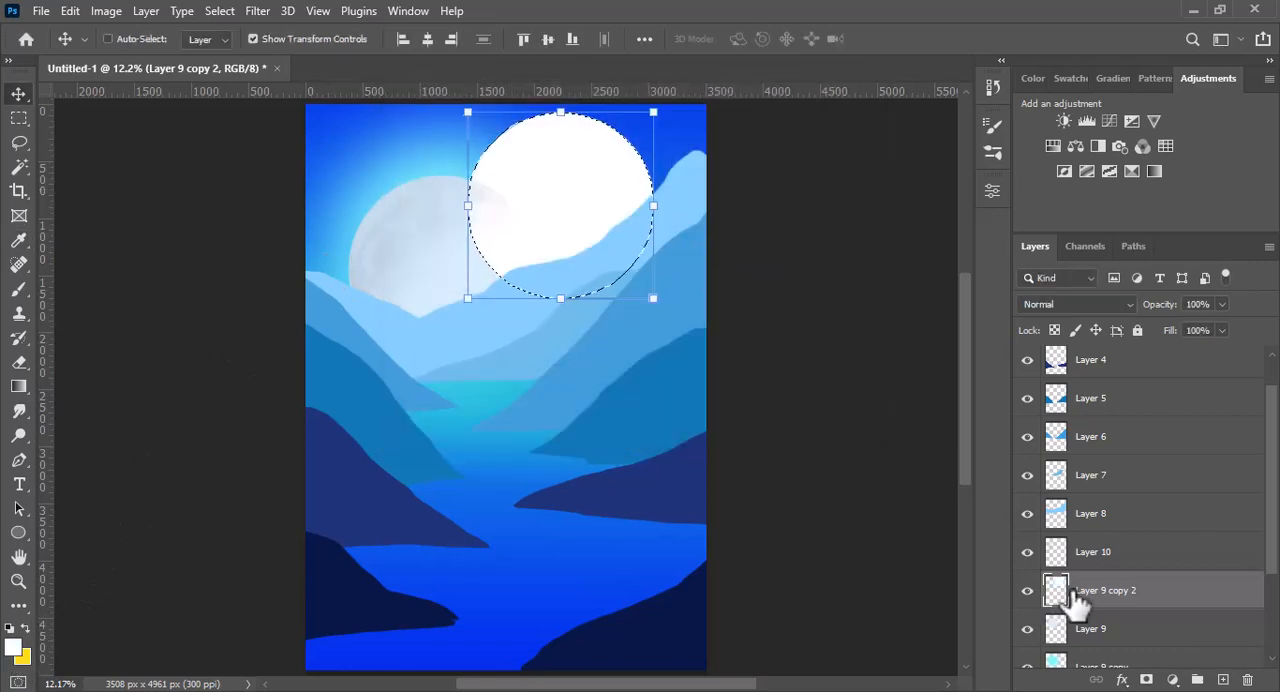
pyautogui.moveTo(1167, 314); pyautogui.dragTo(1162, 314)
# - Scale the white disc copy down slightly
pyautogui.click(262, 11)
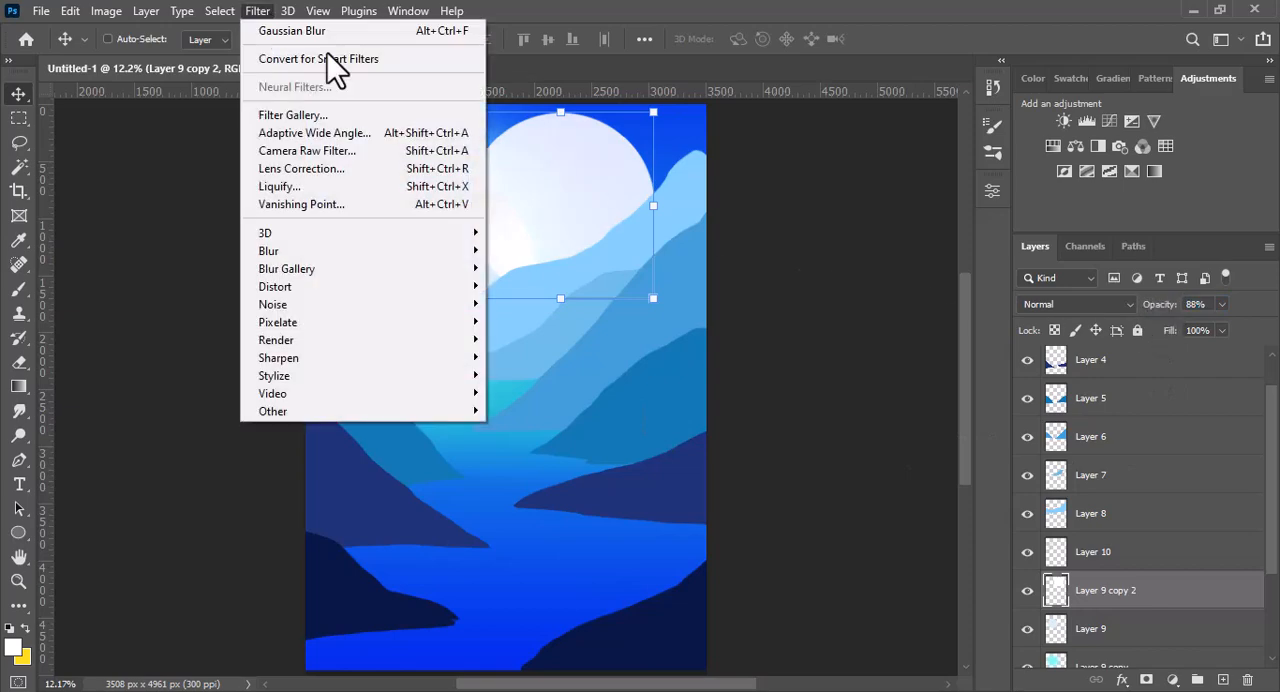
pyautogui.click(598, 152)
pyautogui.moveTo(653, 112); pyautogui.dragTo(630, 133)
pyautogui.click(258, 11)
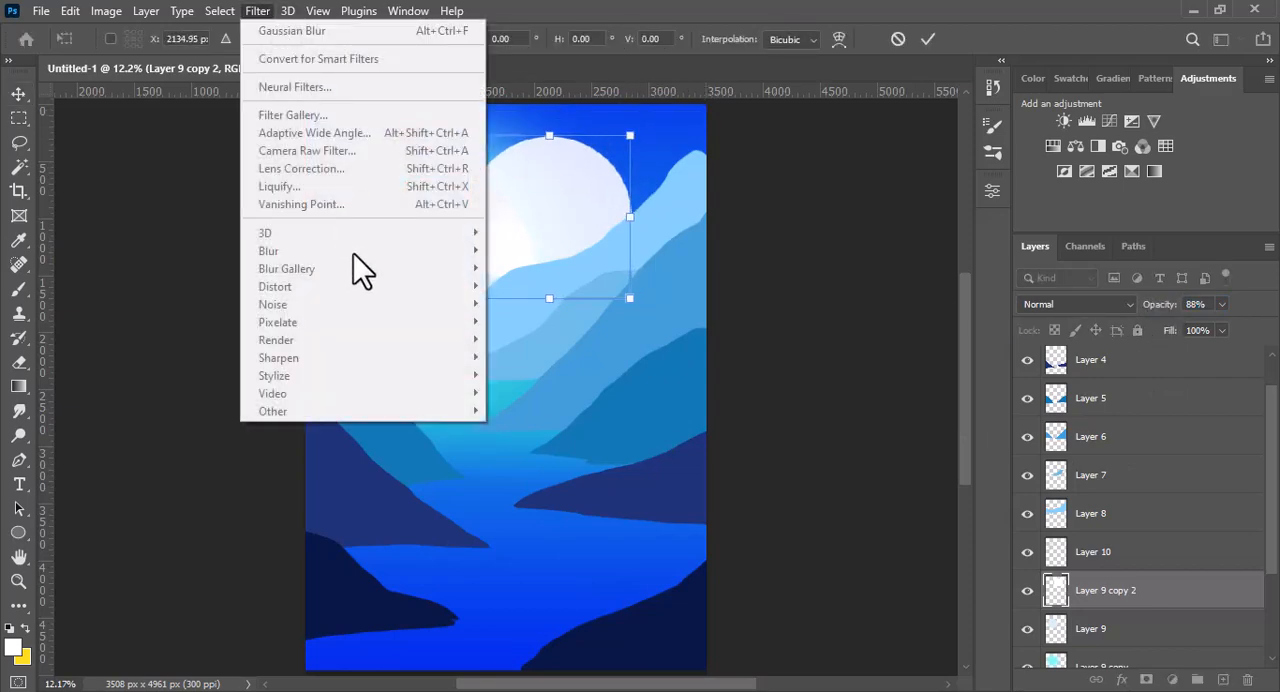
pyautogui.click(930, 40)
pyautogui.click(928, 39)
# - Apply a Gaussian Blur with a 34.6 pixel radius to the white disc copy
pyautogui.click(258, 11)
pyautogui.moveTo(366, 263)
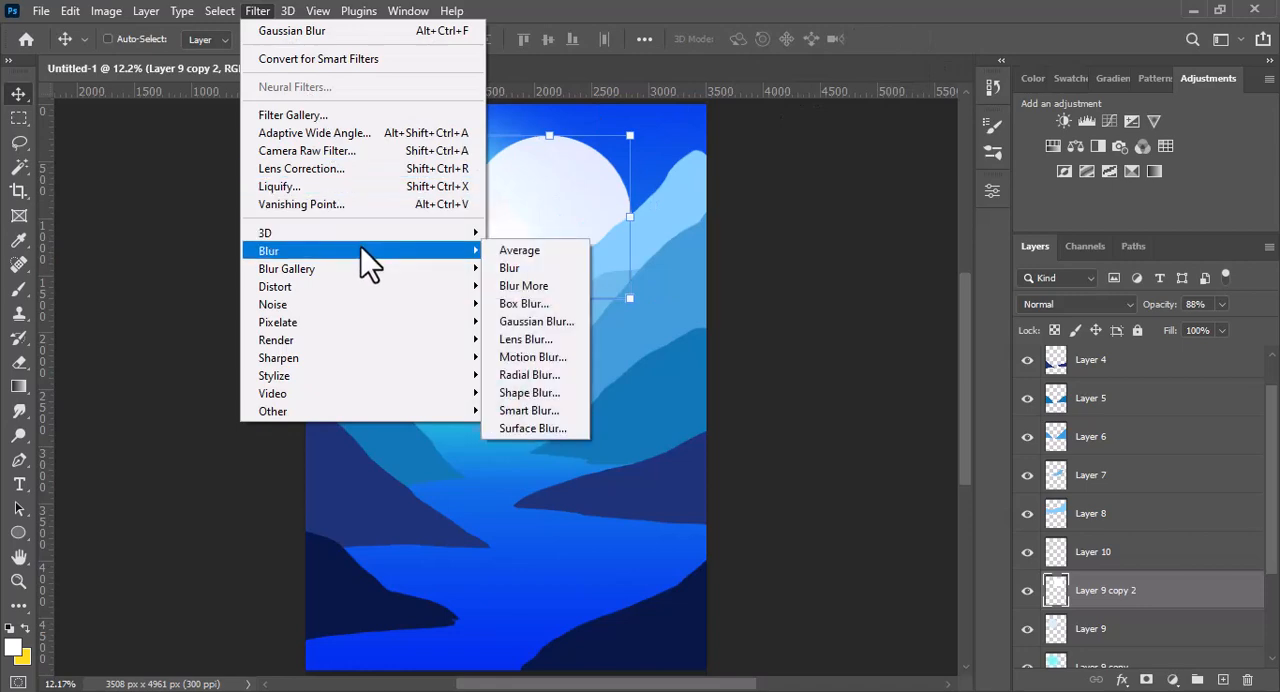
pyautogui.click(566, 321)
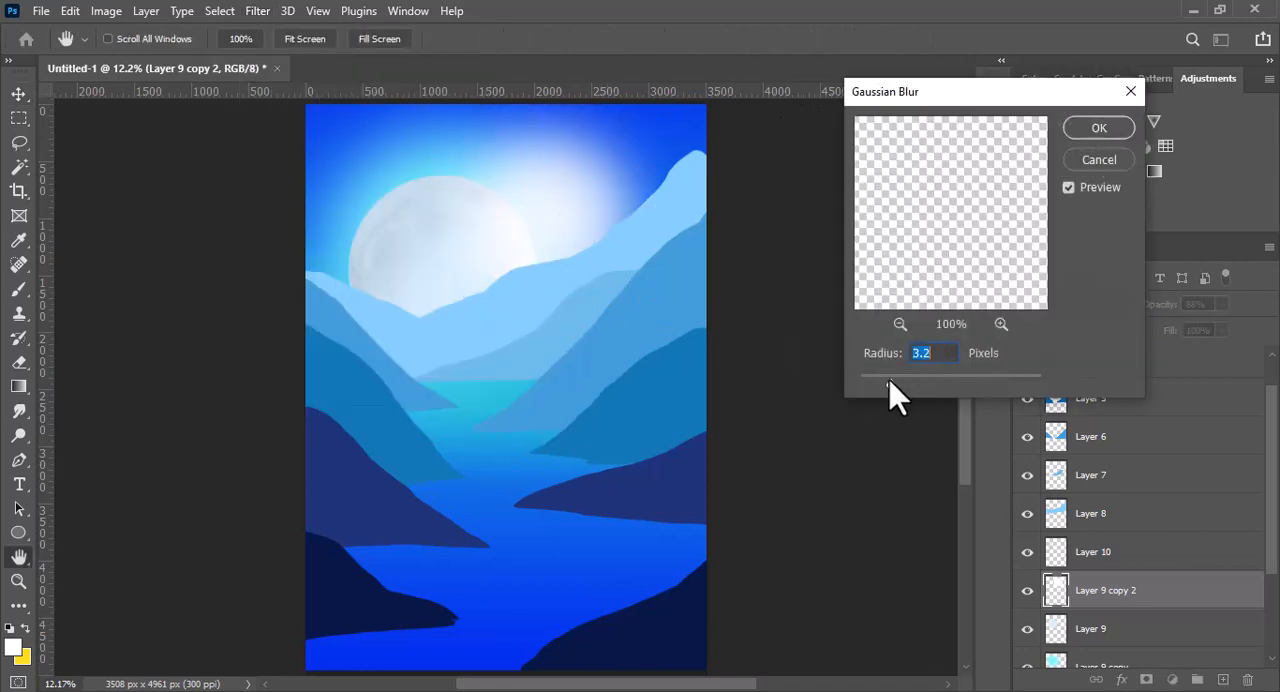
pyautogui.moveTo(888, 381); pyautogui.dragTo(903, 381)
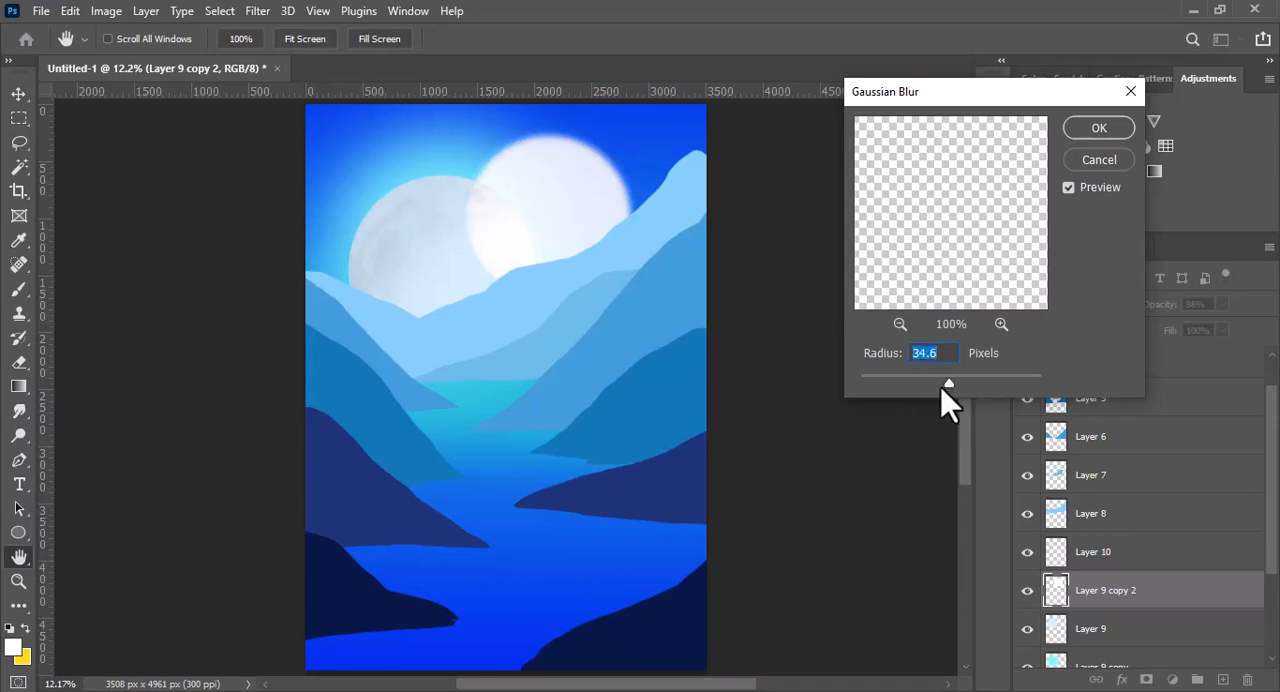
pyautogui.click(1100, 130)
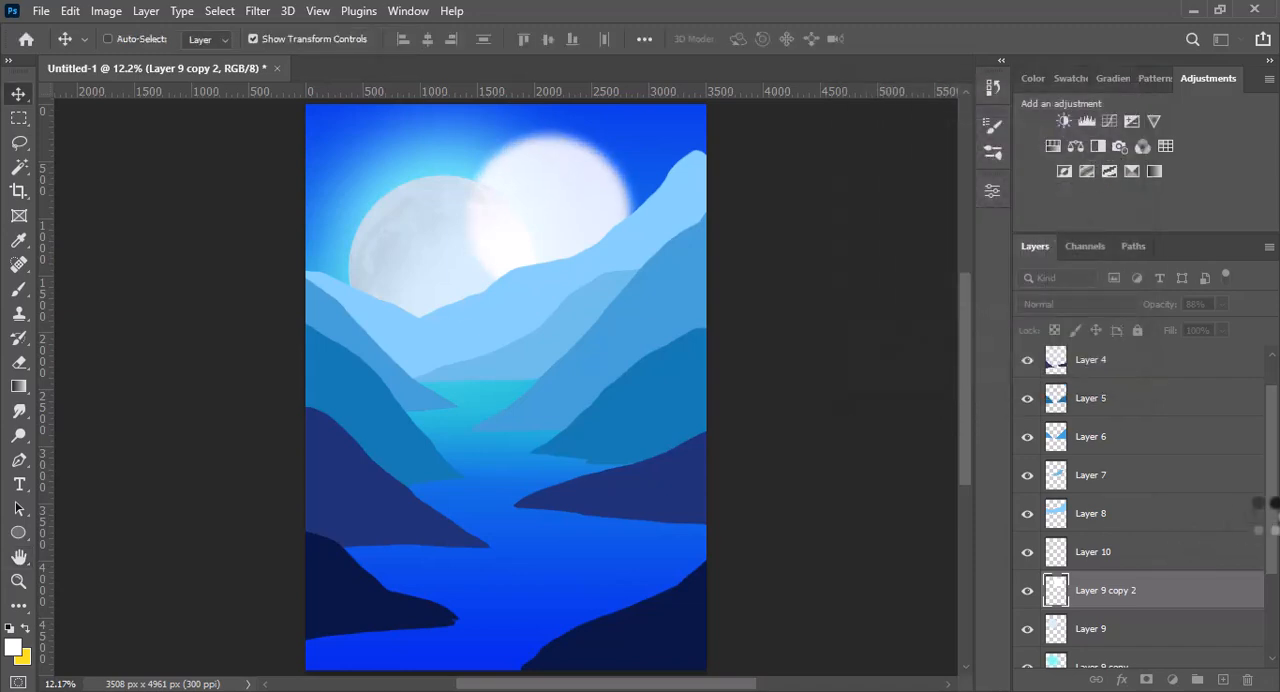
# - Cut off the upper part of the blurred disc and place the rest on the water below the moon, widened to about 106%
pyautogui.moveTo(1267, 507); pyautogui.dragTo(1243, 588)
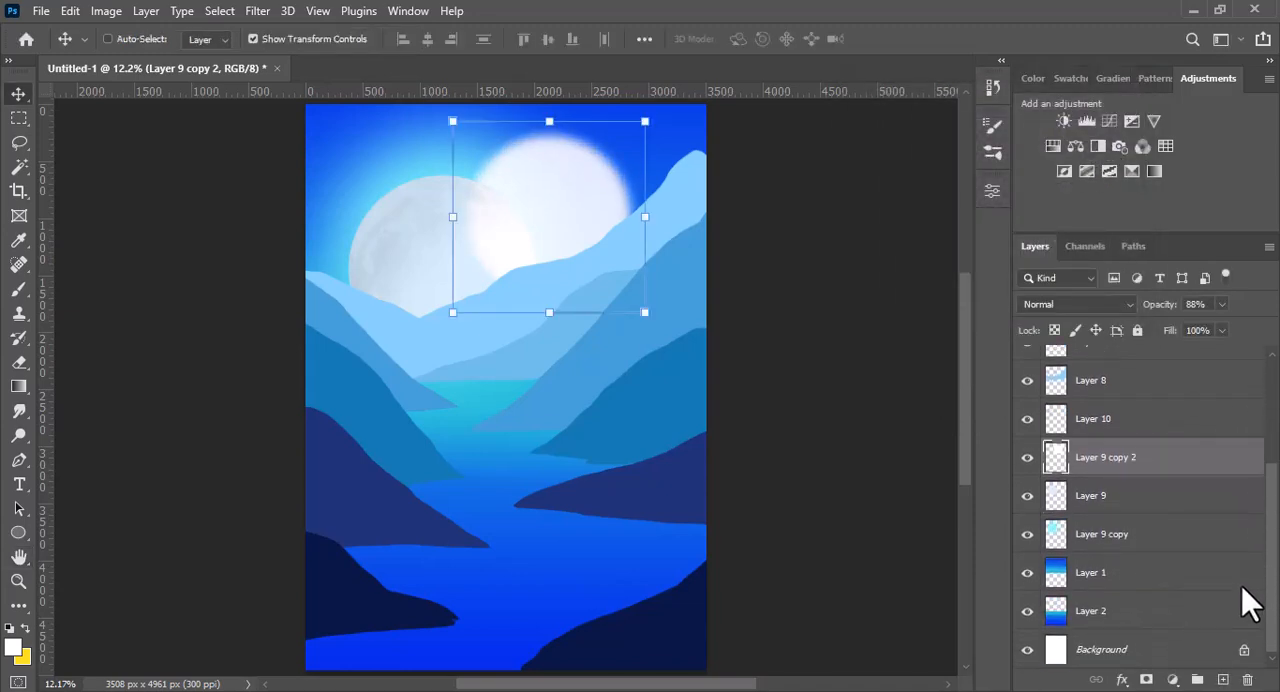
pyautogui.click(19, 118)
pyautogui.moveTo(455, 117)
pyautogui.mouseDown()
pyautogui.moveTo(597, 190)
pyautogui.moveTo(682, 195)
pyautogui.moveTo(610, 225)
pyautogui.moveTo(477, 414)
pyautogui.moveTo(443, 423)
pyautogui.moveTo(553, 440)
pyautogui.moveTo(494, 446)
pyautogui.mouseUp()
pyautogui.press('v')
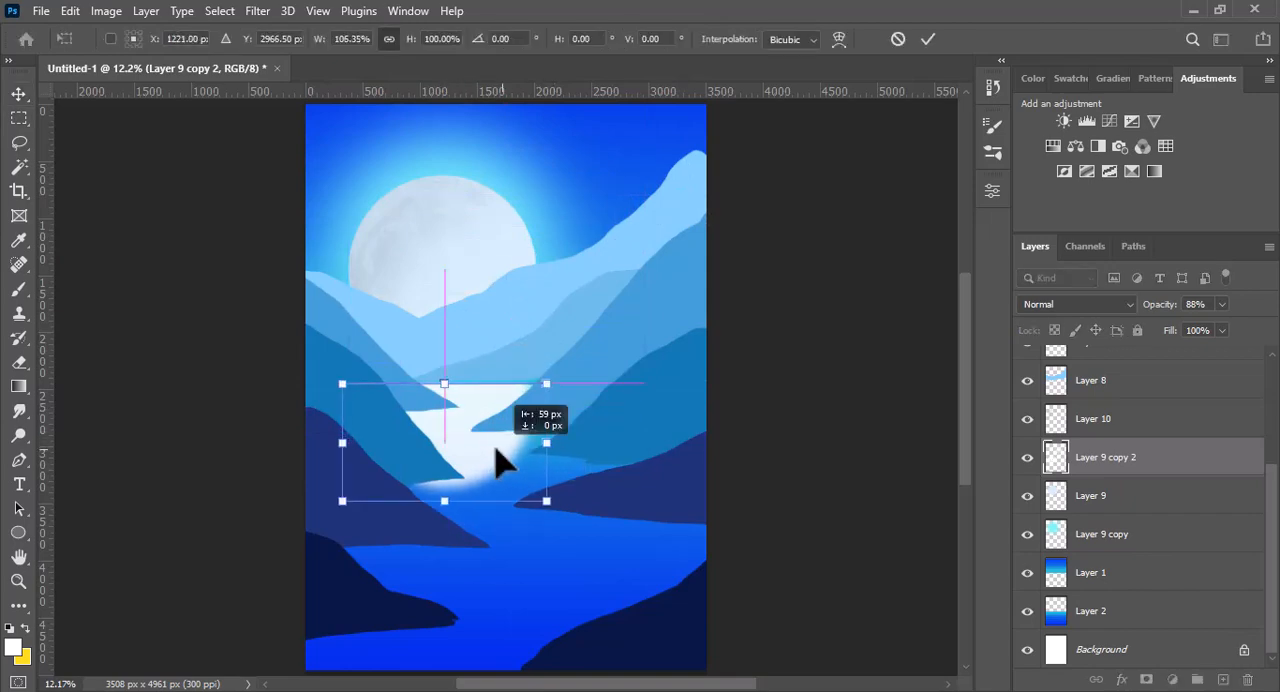
# - Smudge the right edge of the white reflection sideways with the 39 px spatter brush at 72% strength
pyautogui.click(19, 411)
pyautogui.click(135, 40)
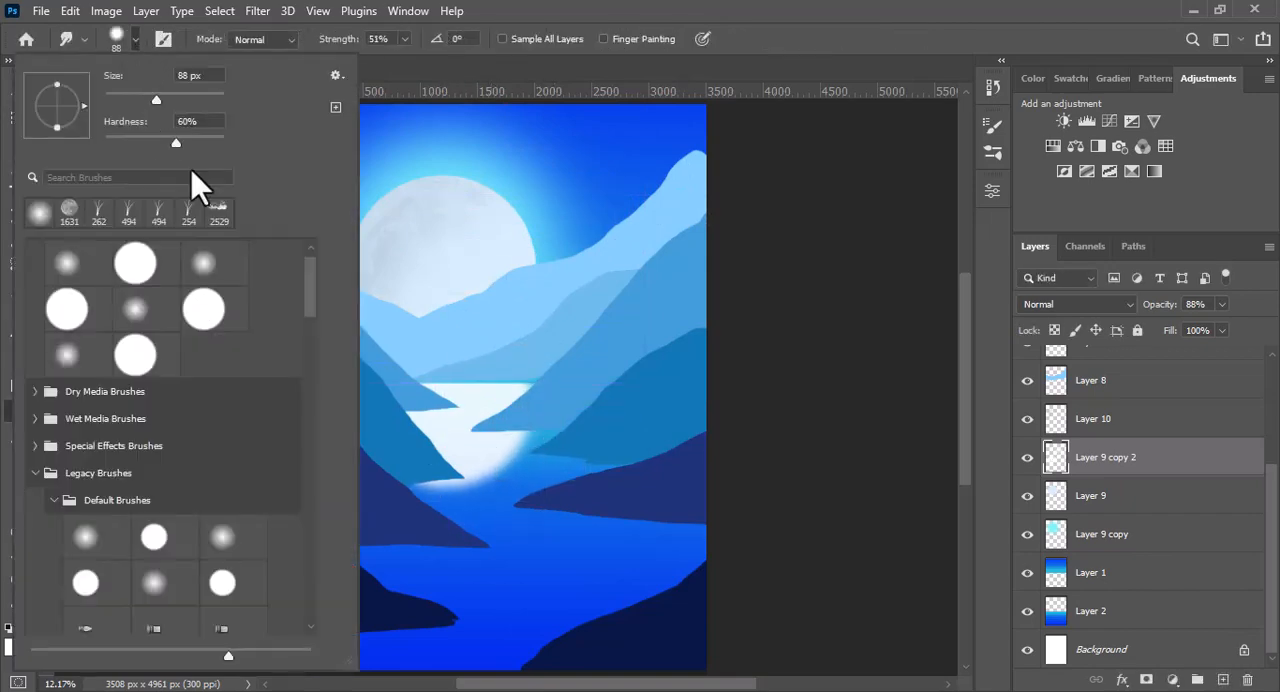
pyautogui.moveTo(308, 302); pyautogui.dragTo(301, 402)
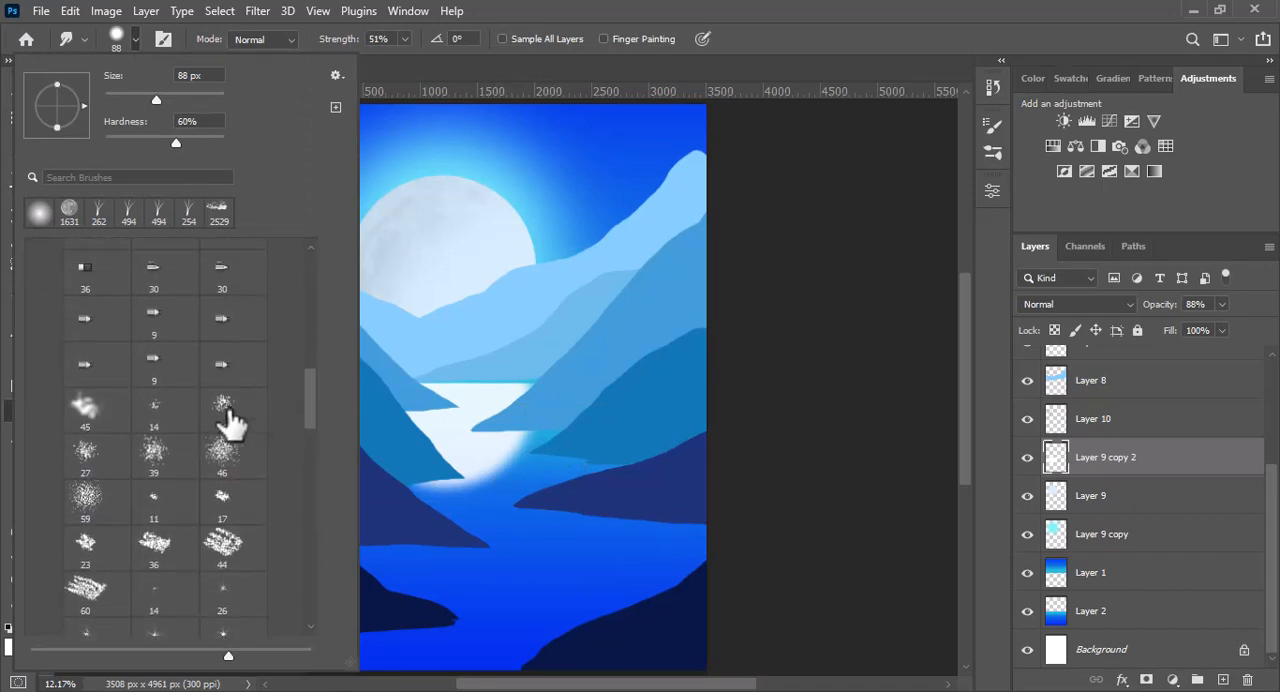
pyautogui.click(153, 455)
pyautogui.click(132, 42)
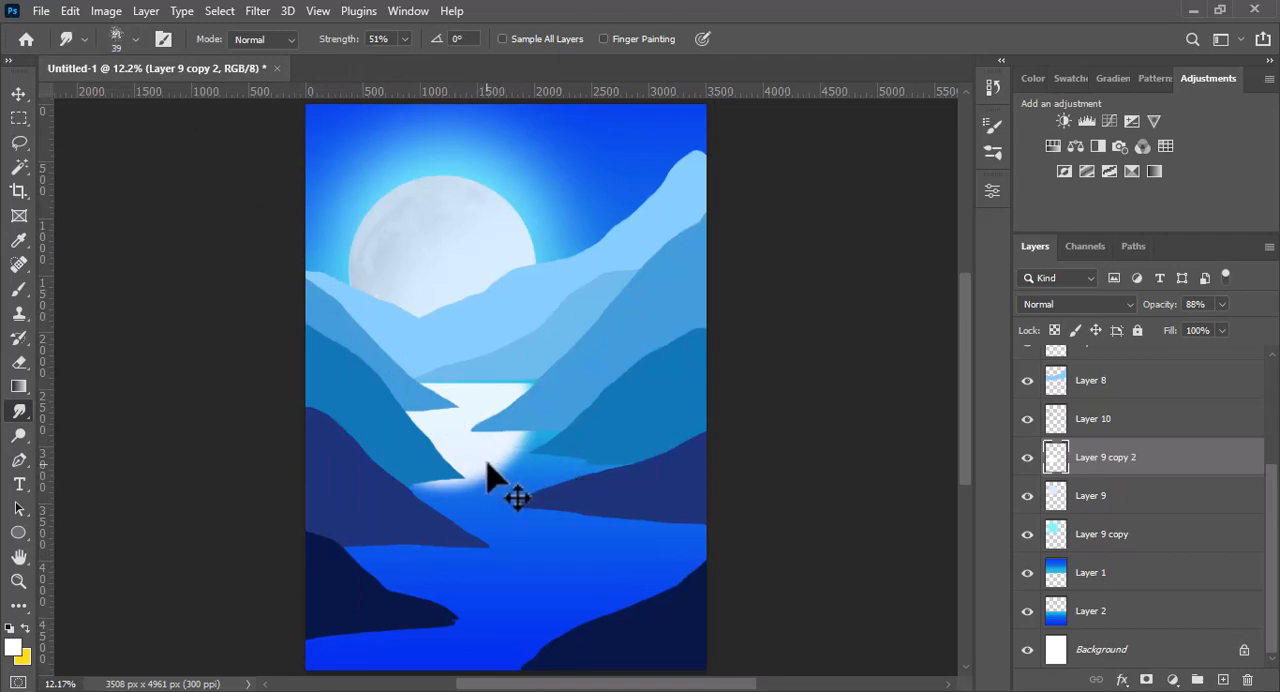
pyautogui.moveTo(489, 461); pyautogui.dragTo(638, 472)
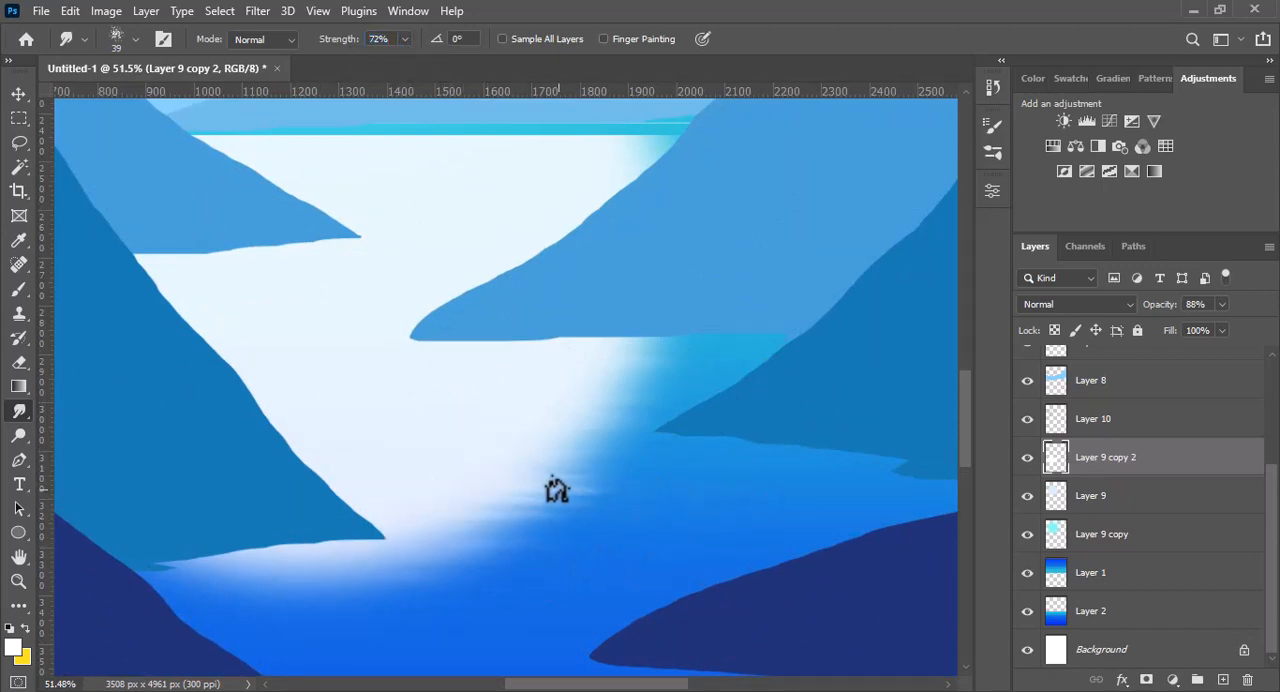
# - Enlarge the smudge brush to 51 px and pull the reflection's lower-right edge into horizontal ripples
pyautogui.press(']')
pyautogui.press(']')
pyautogui.moveTo(576, 466)
pyautogui.mouseDown()
pyautogui.moveTo(636, 459)
pyautogui.moveTo(565, 459)
pyautogui.moveTo(571, 447)
pyautogui.moveTo(548, 436)
pyautogui.mouseUp()
pyautogui.moveTo(631, 422); pyautogui.dragTo(560, 430)
pyautogui.moveTo(632, 510); pyautogui.dragTo(426, 511)
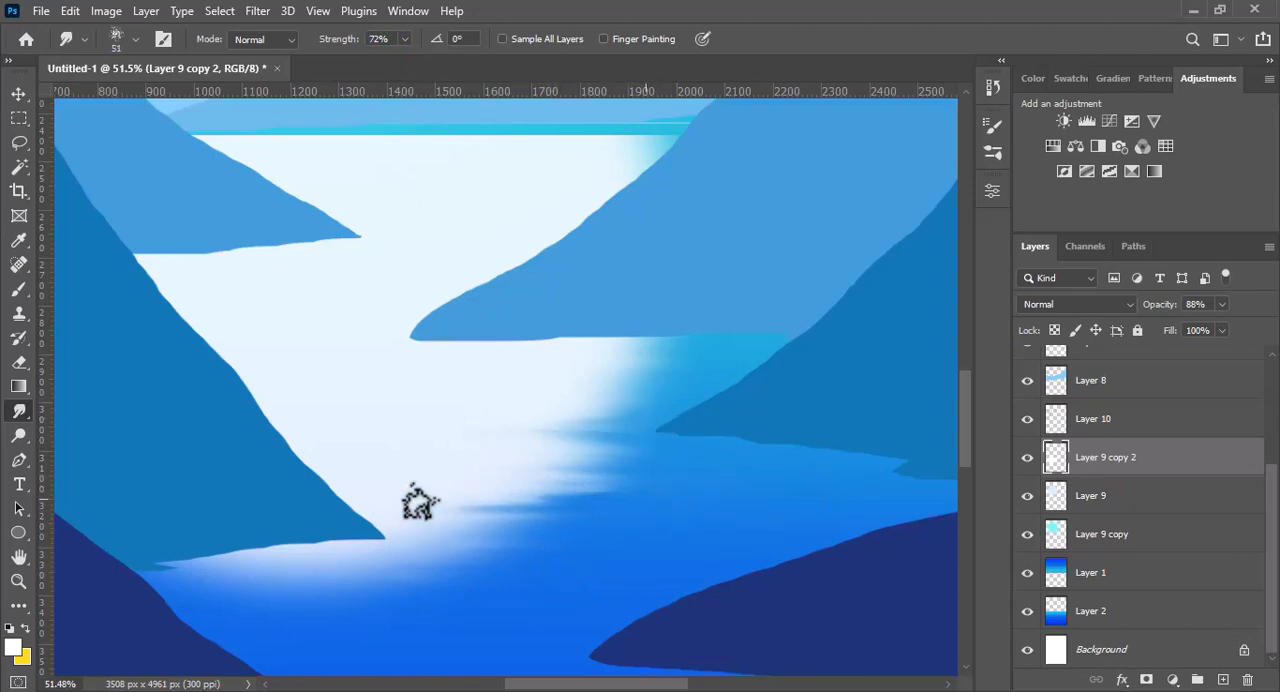
pyautogui.moveTo(590, 492); pyautogui.dragTo(485, 493)
pyautogui.moveTo(539, 560); pyautogui.dragTo(445, 560)
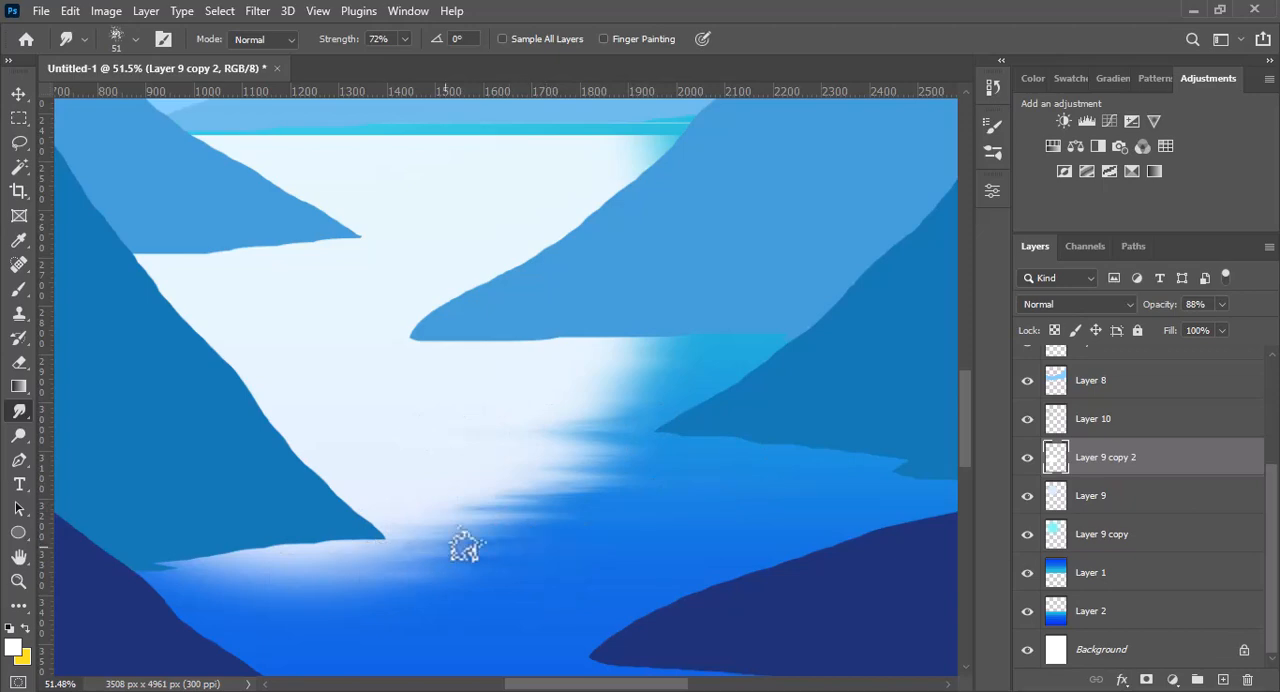
pyautogui.moveTo(518, 524); pyautogui.dragTo(407, 528)
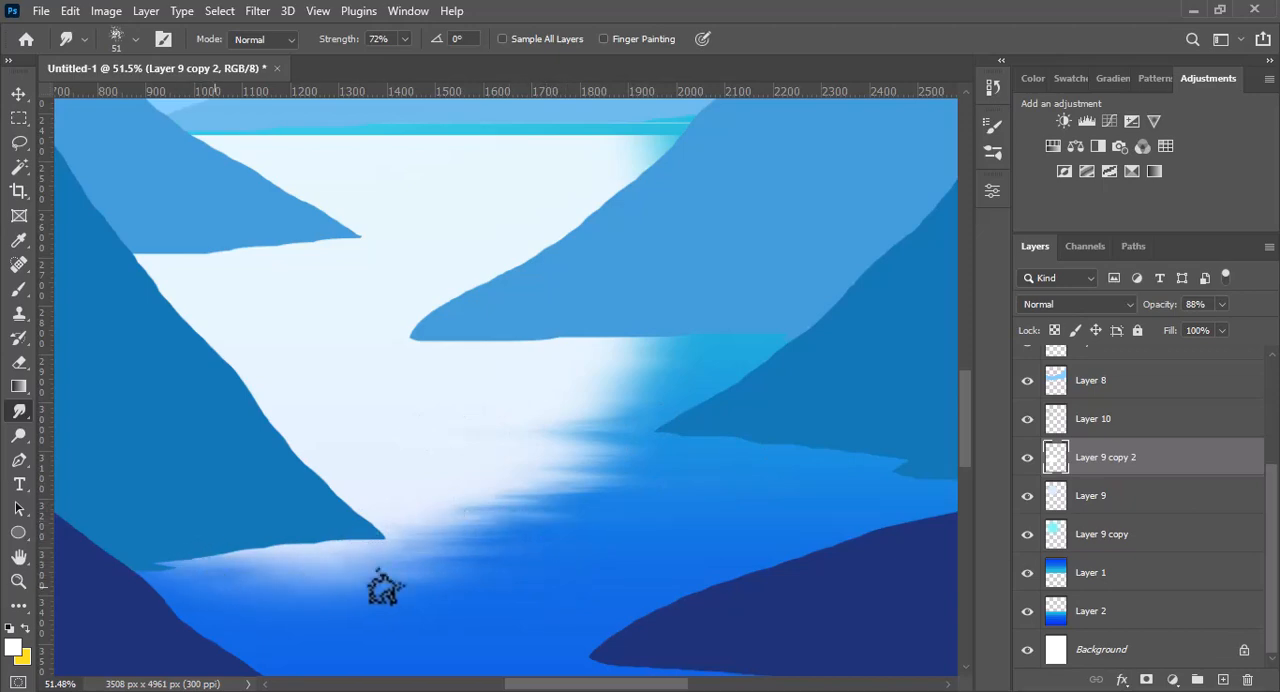
# - Smudge the reflection's upper-right edges near the mountains into ripples and refine the lower edge
pyautogui.moveTo(674, 371); pyautogui.dragTo(557, 363)
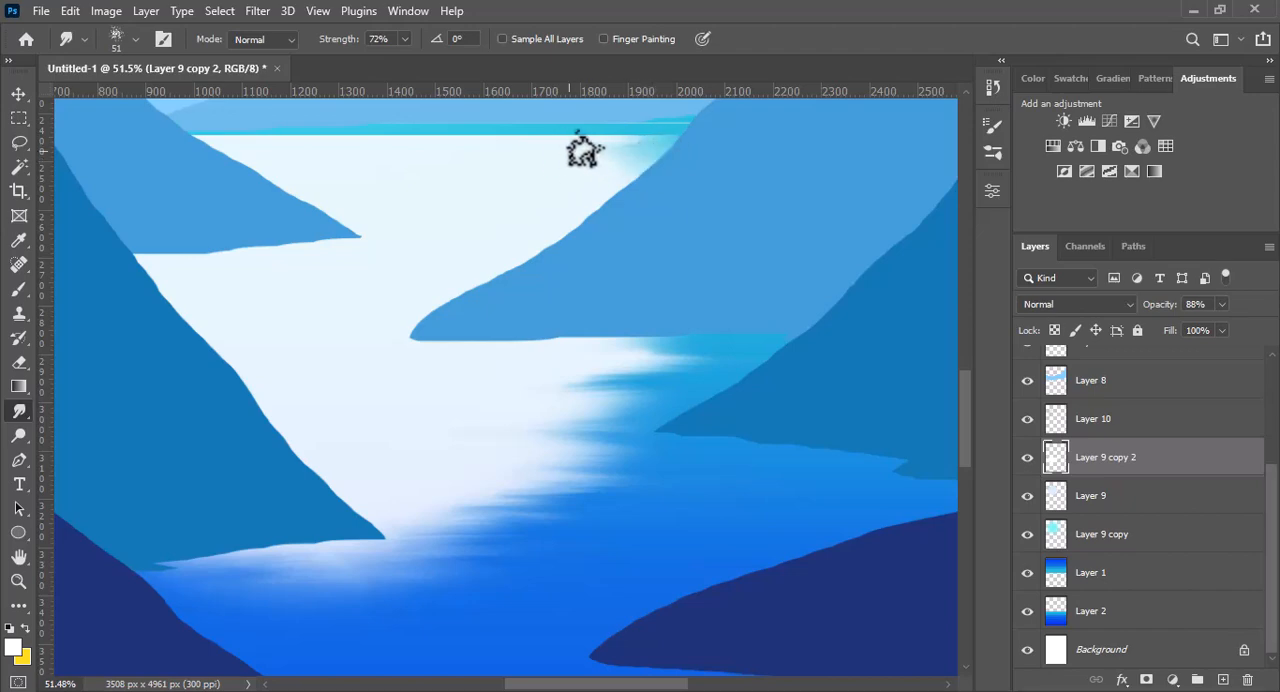
pyautogui.moveTo(585, 150)
pyautogui.mouseDown()
pyautogui.moveTo(658, 143)
pyautogui.moveTo(641, 160)
pyautogui.moveTo(592, 157)
pyautogui.mouseUp()
pyautogui.moveTo(660, 381)
pyautogui.mouseDown()
pyautogui.moveTo(542, 394)
pyautogui.moveTo(691, 408)
pyautogui.moveTo(577, 401)
pyautogui.moveTo(645, 418)
pyautogui.moveTo(569, 412)
pyautogui.moveTo(581, 387)
pyautogui.moveTo(651, 369)
pyautogui.moveTo(630, 394)
pyautogui.mouseUp()
pyautogui.moveTo(465, 517); pyautogui.dragTo(522, 520)
pyautogui.hotkey('ctrl', '0')
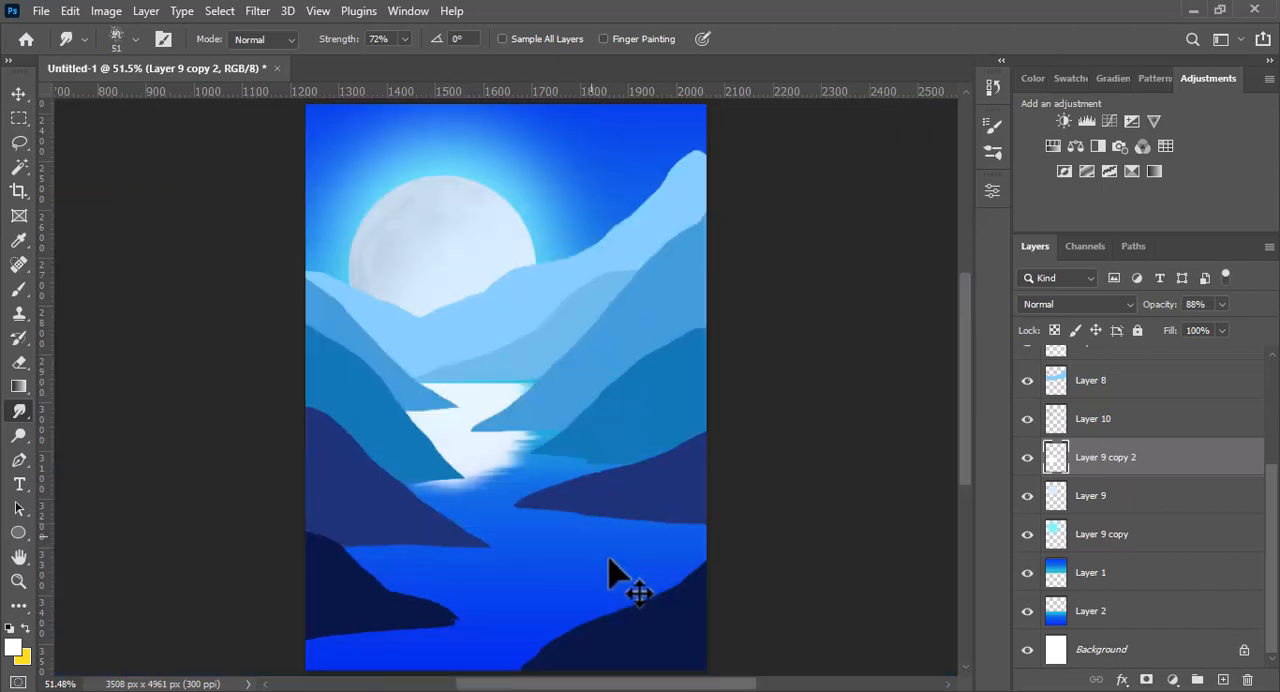
# - Choose the pine tree from the Leaf Trees custom shapes, drawn in Pixels mode
pyautogui.scroll(-1, 659, 583)
pyautogui.rightClick(25, 532)
pyautogui.click(105, 621)
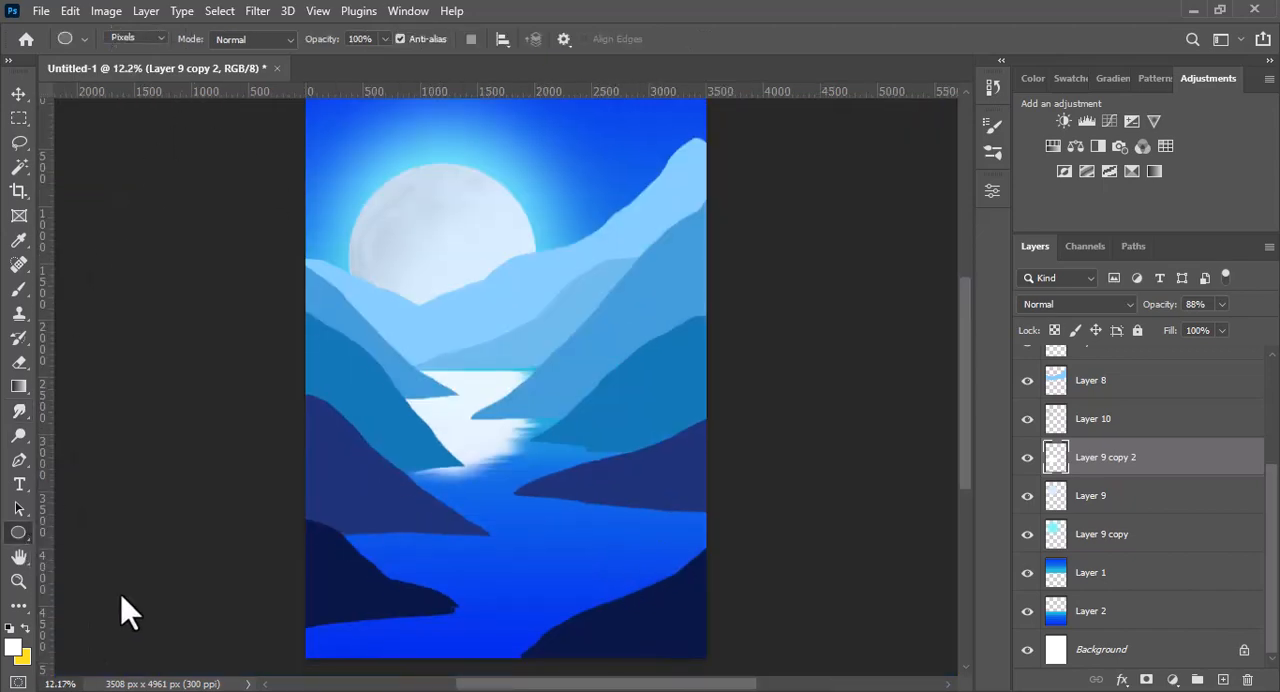
pyautogui.click(647, 40)
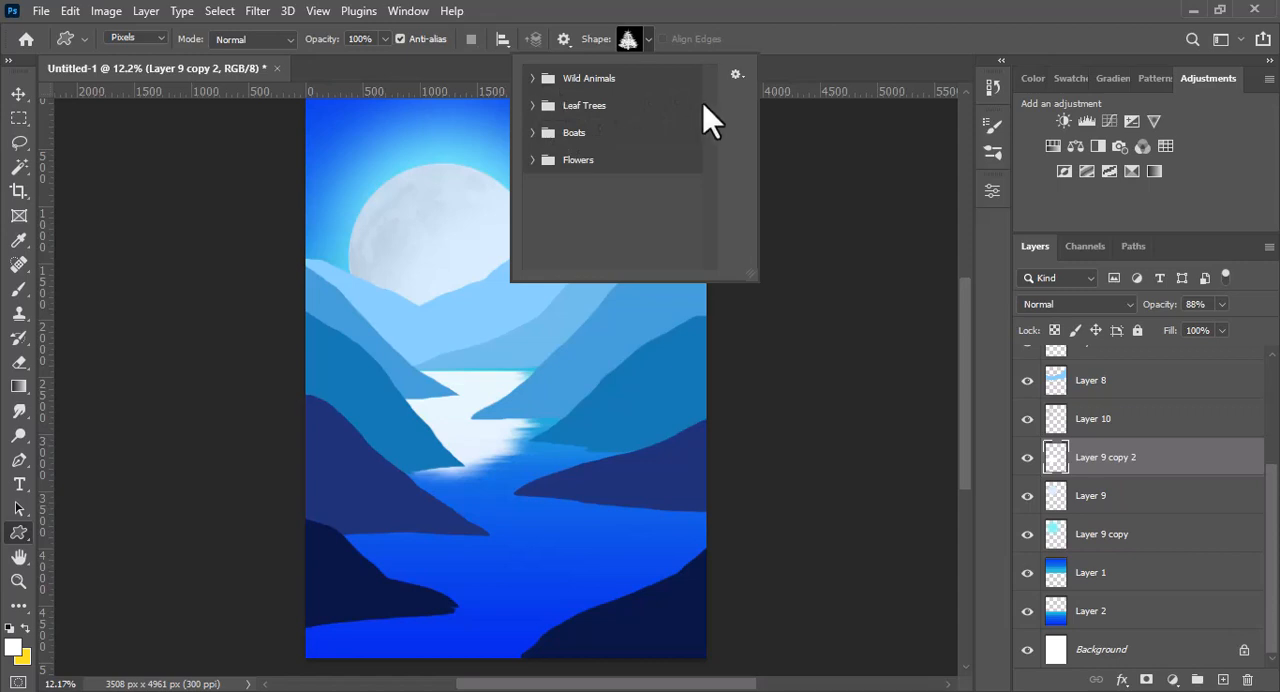
pyautogui.click(534, 105)
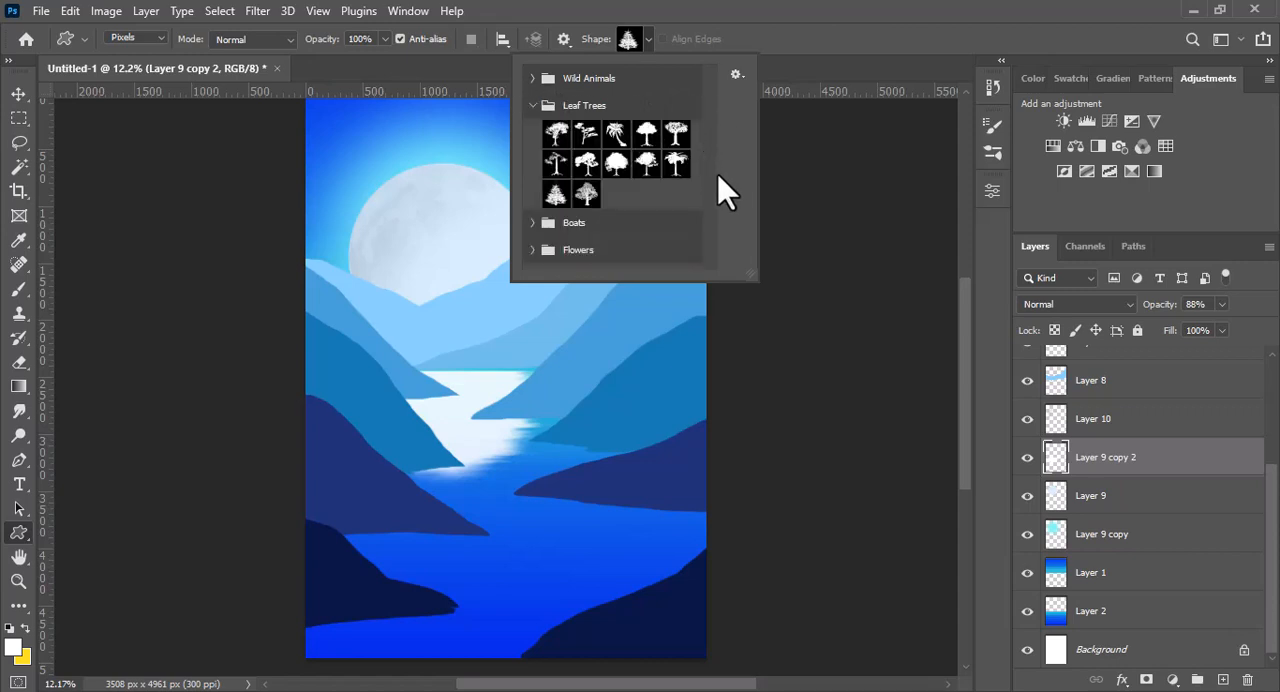
pyautogui.doubleClick(587, 165)
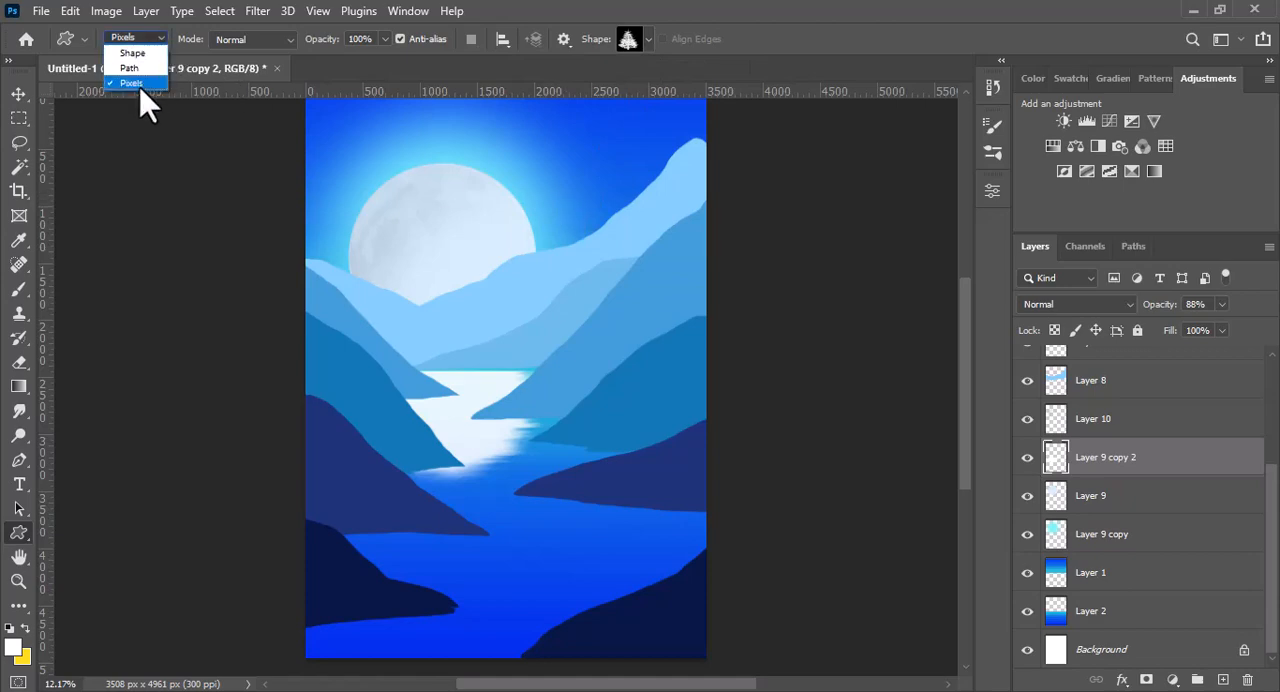
pyautogui.click(141, 84)
# - Sample the dark navy #091747 of the foreground hill as the foreground color
pyautogui.click(14, 647)
pyautogui.click(660, 616)
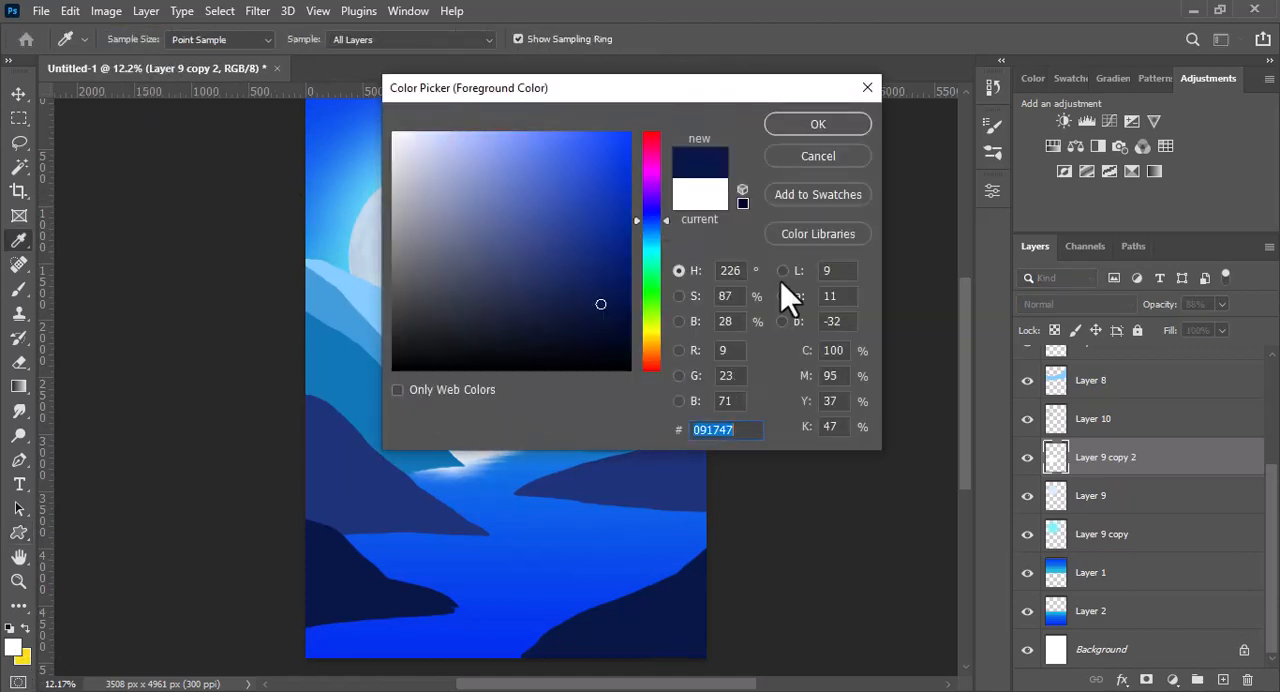
pyautogui.press('Return')
# - Select Layer 3 with the foreground hills and add a new layer above it
pyautogui.moveTo(1264, 574); pyautogui.dragTo(1255, 617)
pyautogui.press('v')
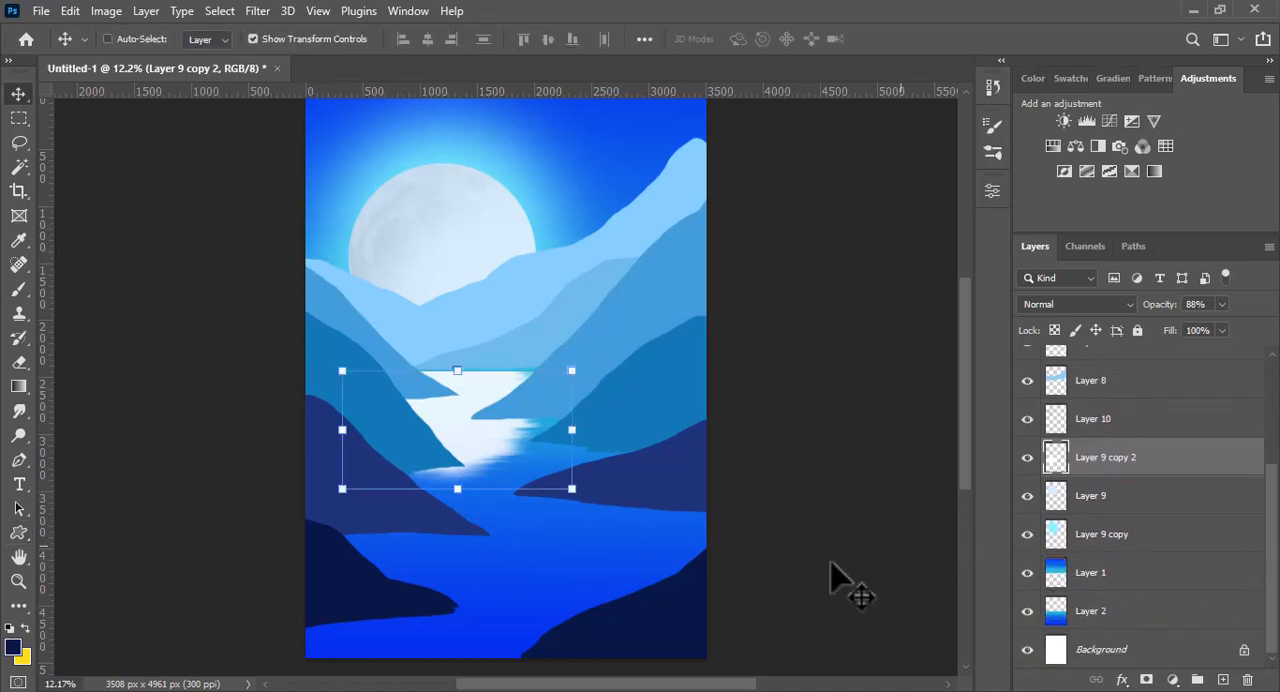
pyautogui.click(644, 636)
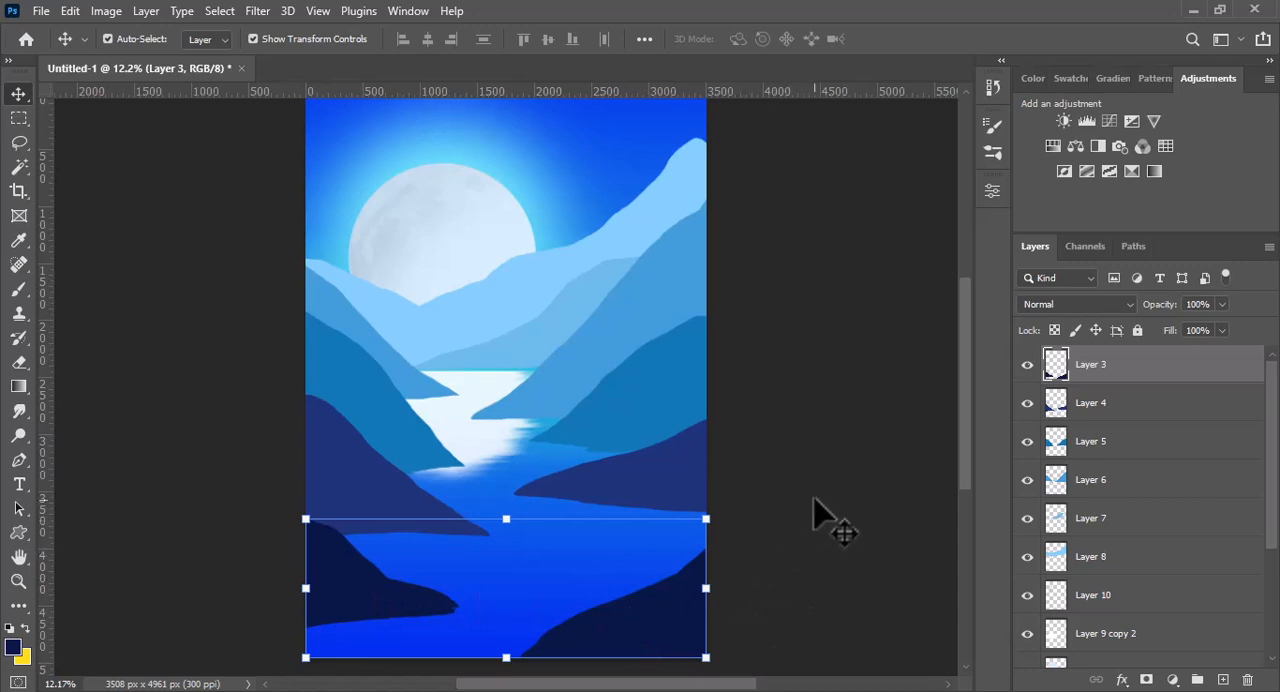
pyautogui.click(1222, 680)
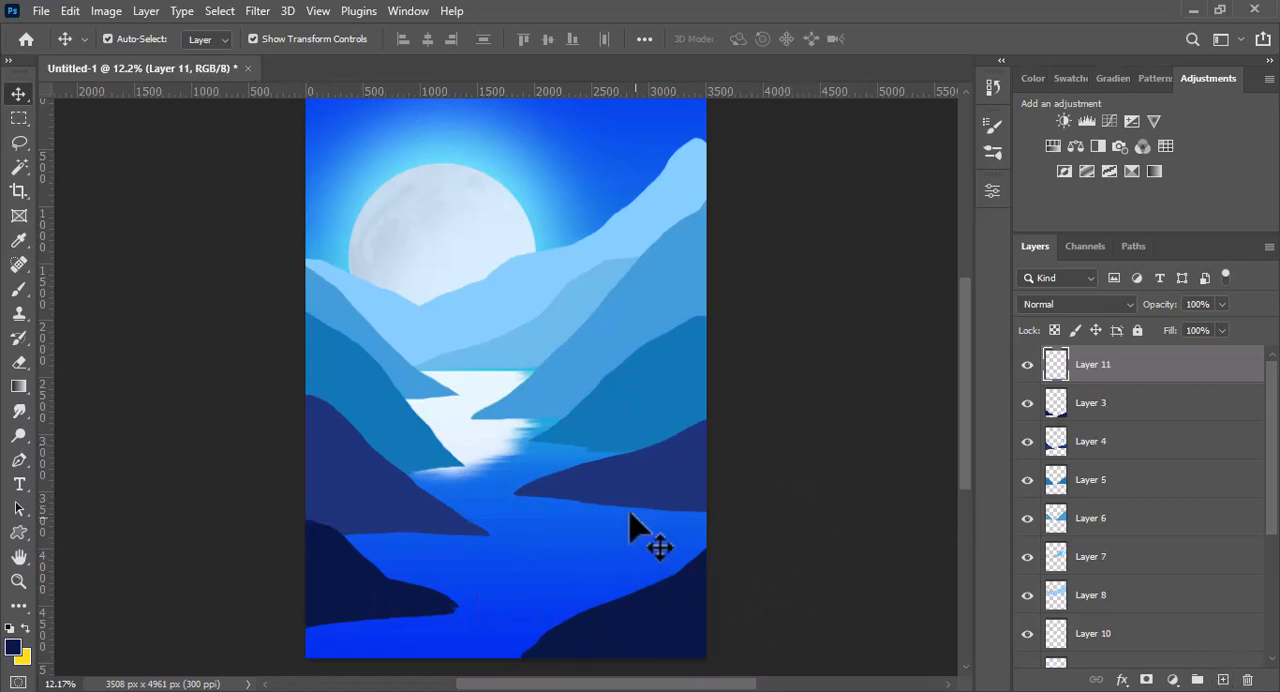
# - Draw a navy pine tree on the right foreground hill and place a smaller copy to its left
pyautogui.click(19, 533)
pyautogui.moveTo(475, 406); pyautogui.dragTo(602, 582)
pyautogui.press('v')
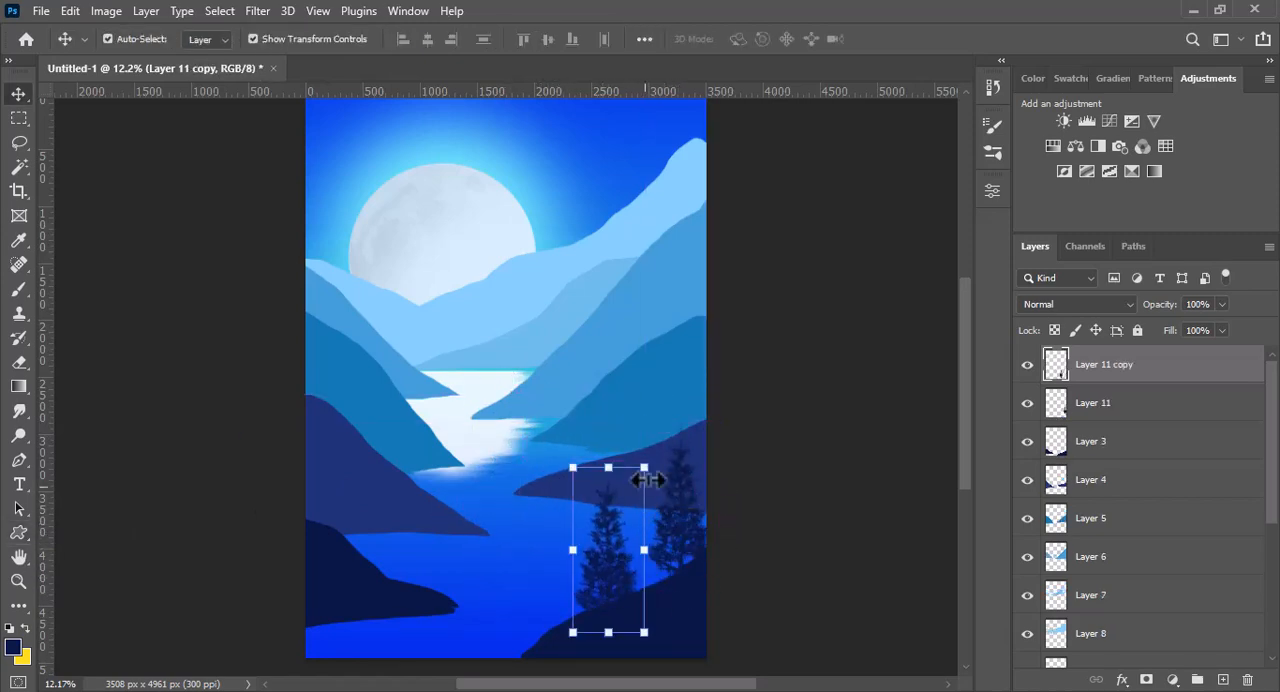
pyautogui.moveTo(646, 467); pyautogui.dragTo(624, 511)
pyautogui.moveTo(601, 574); pyautogui.dragTo(566, 604)
pyautogui.click(924, 42)
# - Duplicate the small pine tree, scale the copy to 175.73% and place it on the hill left of the other two
pyautogui.moveTo(598, 502); pyautogui.dragTo(627, 421)
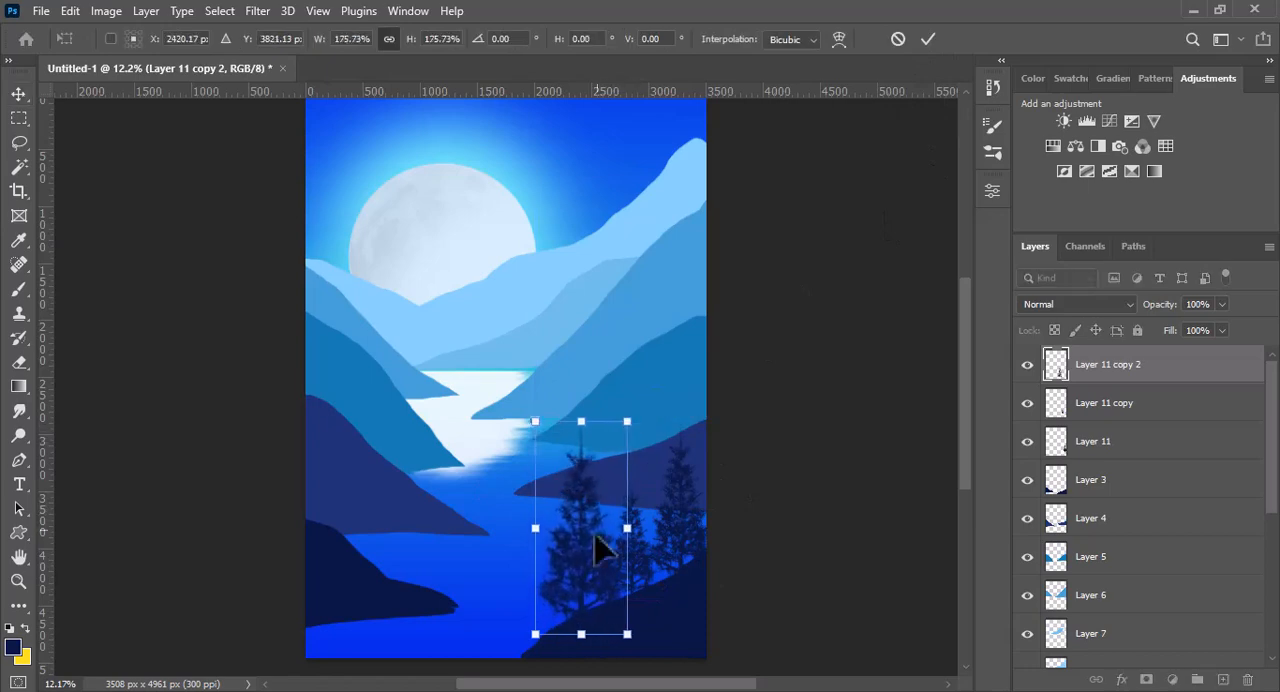
pyautogui.moveTo(596, 540)
pyautogui.mouseDown()
pyautogui.moveTo(586, 545)
pyautogui.moveTo(581, 522)
pyautogui.mouseUp()
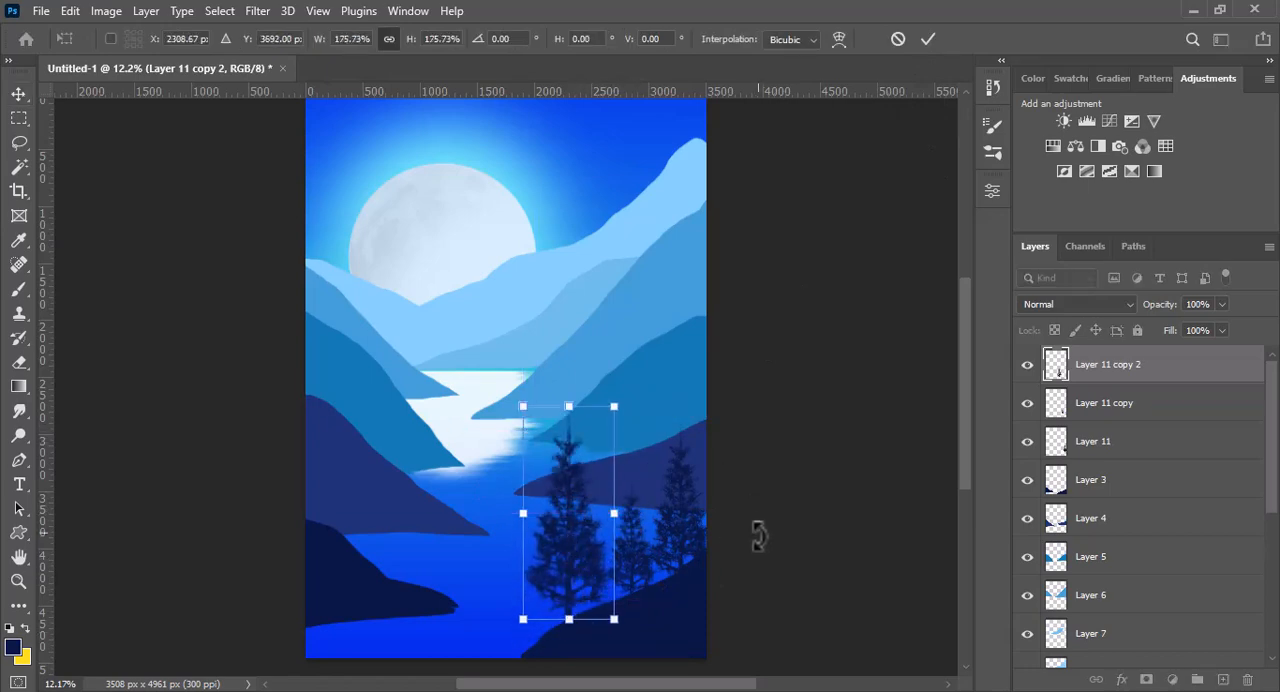
pyautogui.moveTo(573, 586); pyautogui.dragTo(577, 586)
pyautogui.click(929, 40)
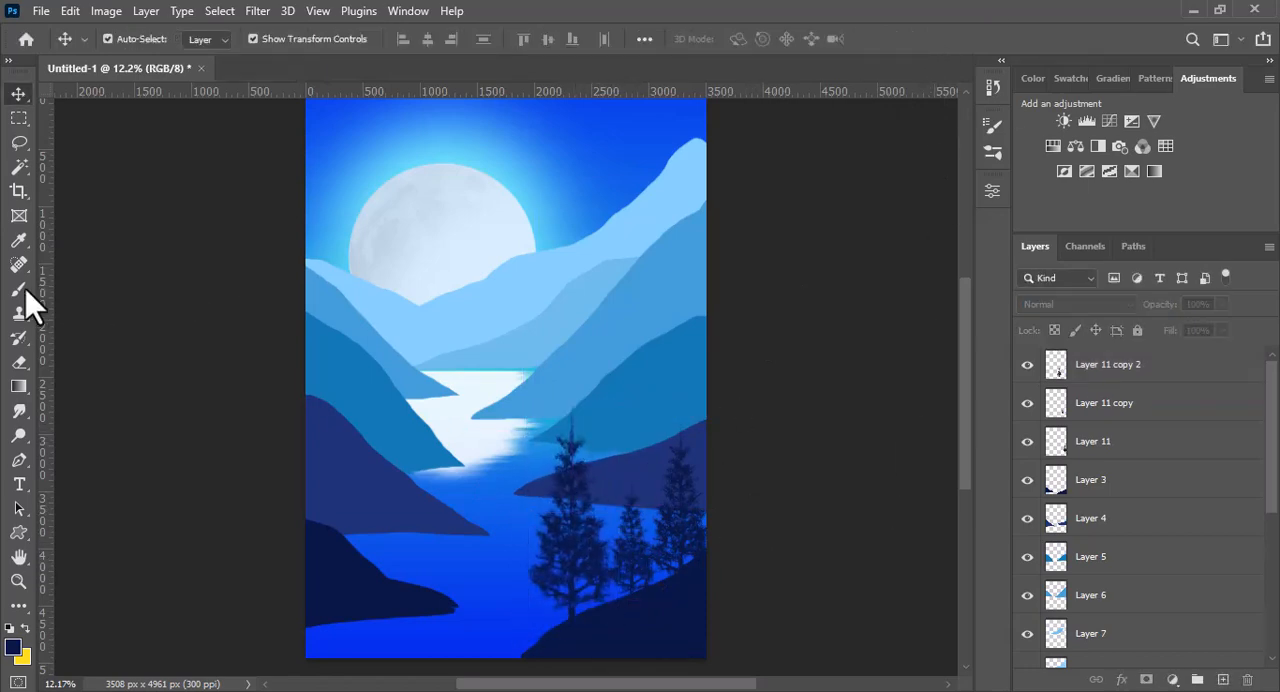
# - Stamp navy pine trees in varied sizes along the left foreground hill on Layer 11 copy 2 using the 948 px pine tree brush
pyautogui.click(19, 289)
pyautogui.click(134, 40)
pyautogui.moveTo(304, 505); pyautogui.dragTo(307, 619)
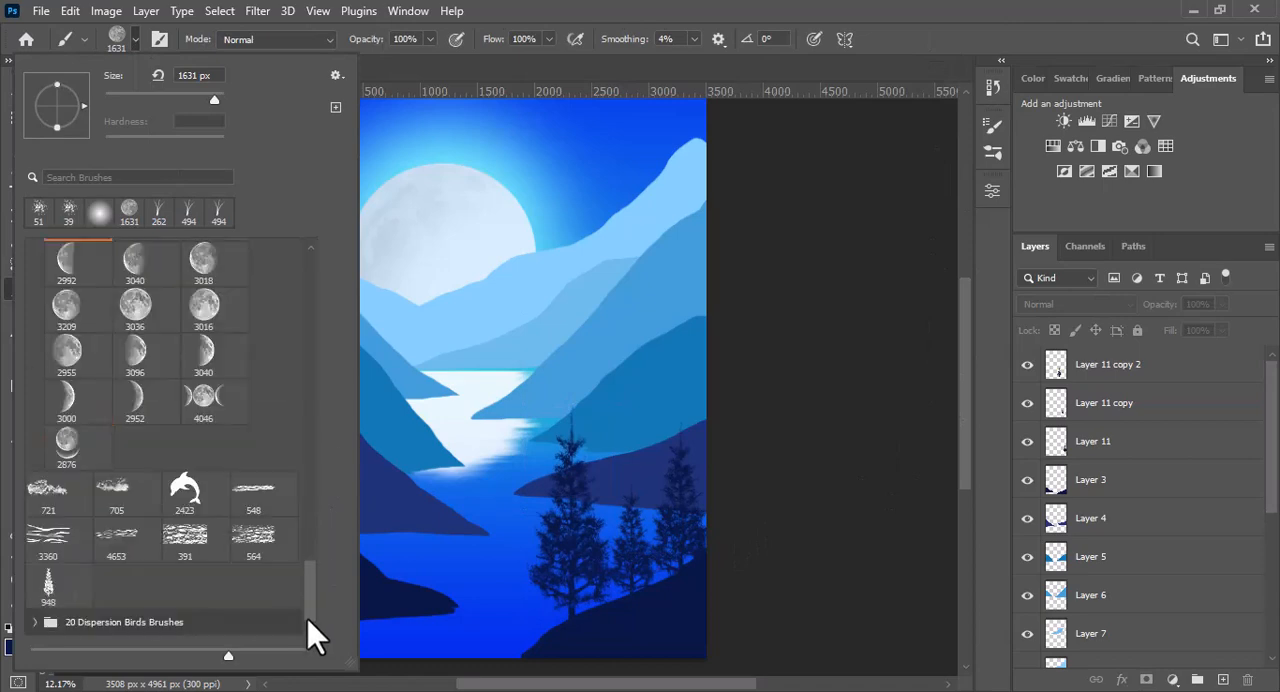
pyautogui.click(50, 588)
pyautogui.click(131, 41)
pyautogui.click(1058, 370)
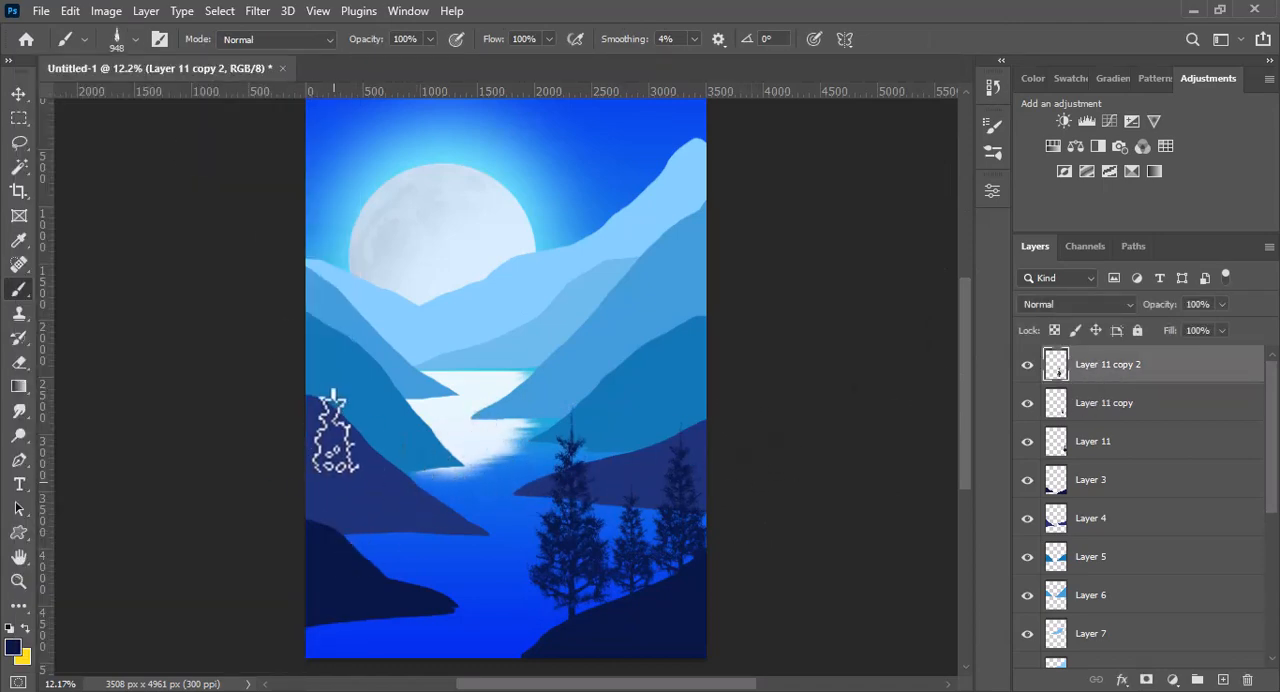
pyautogui.click(323, 482)
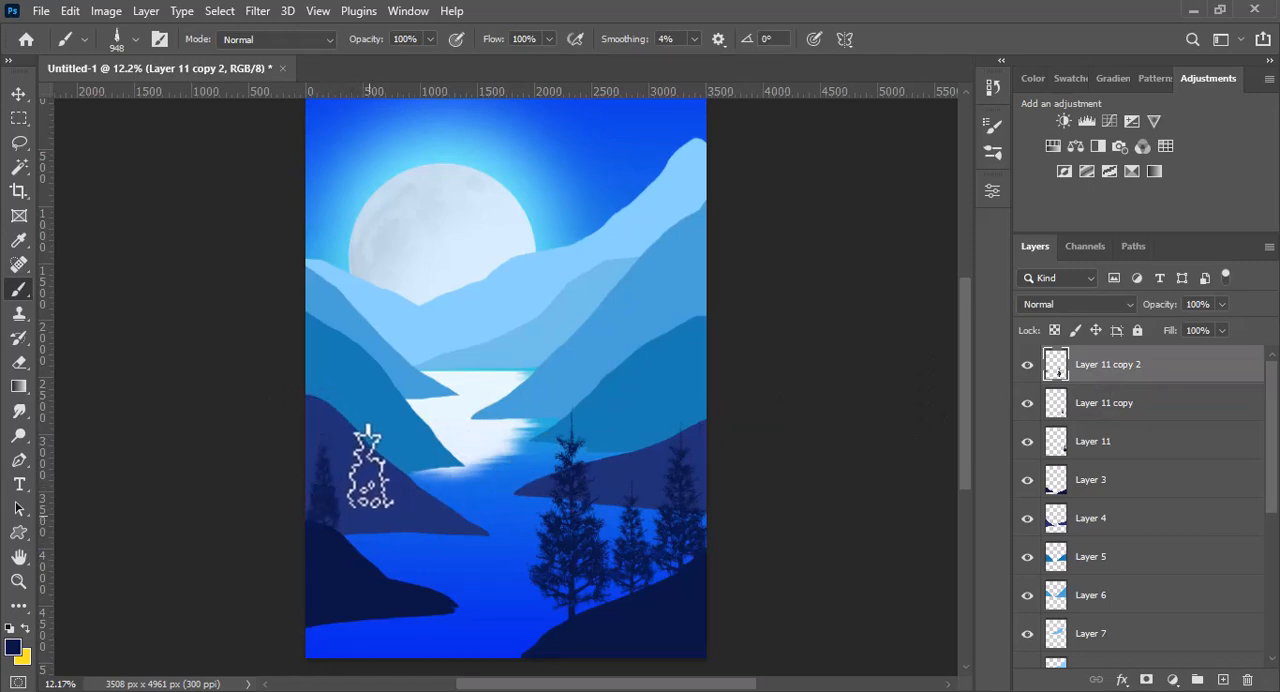
pyautogui.click(352, 521)
pyautogui.moveTo(392, 505); pyautogui.dragTo(409, 504)
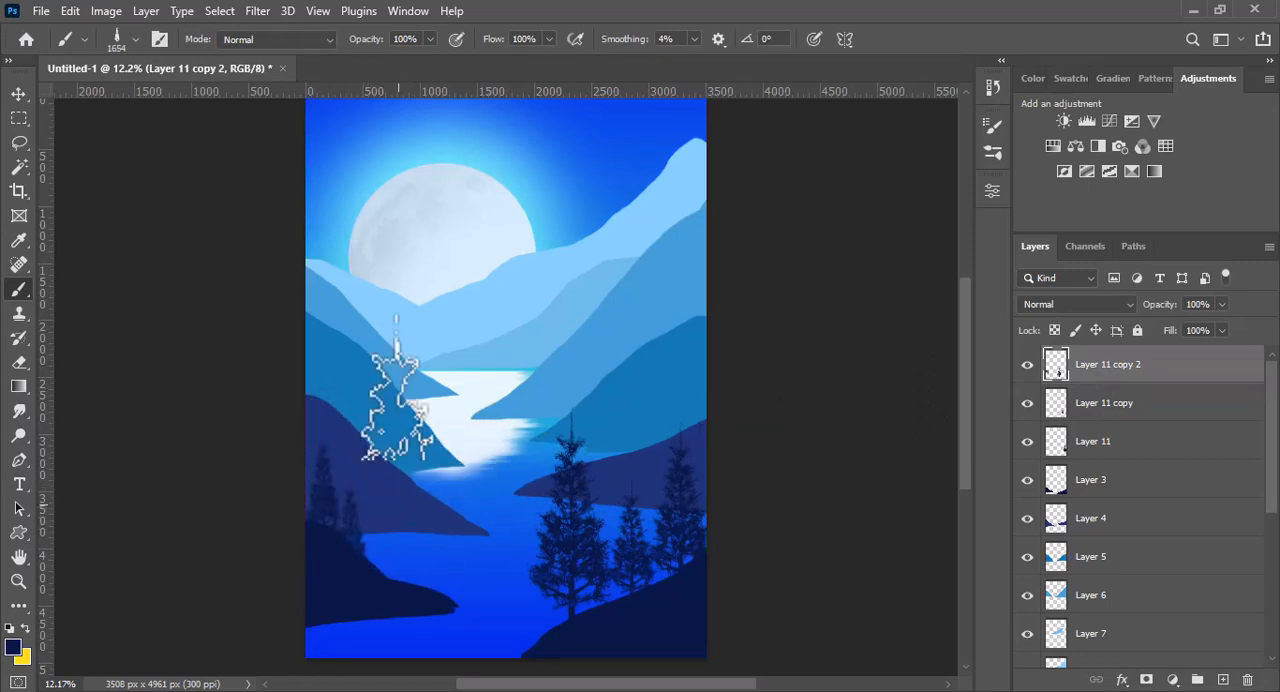
pyautogui.click(393, 498)
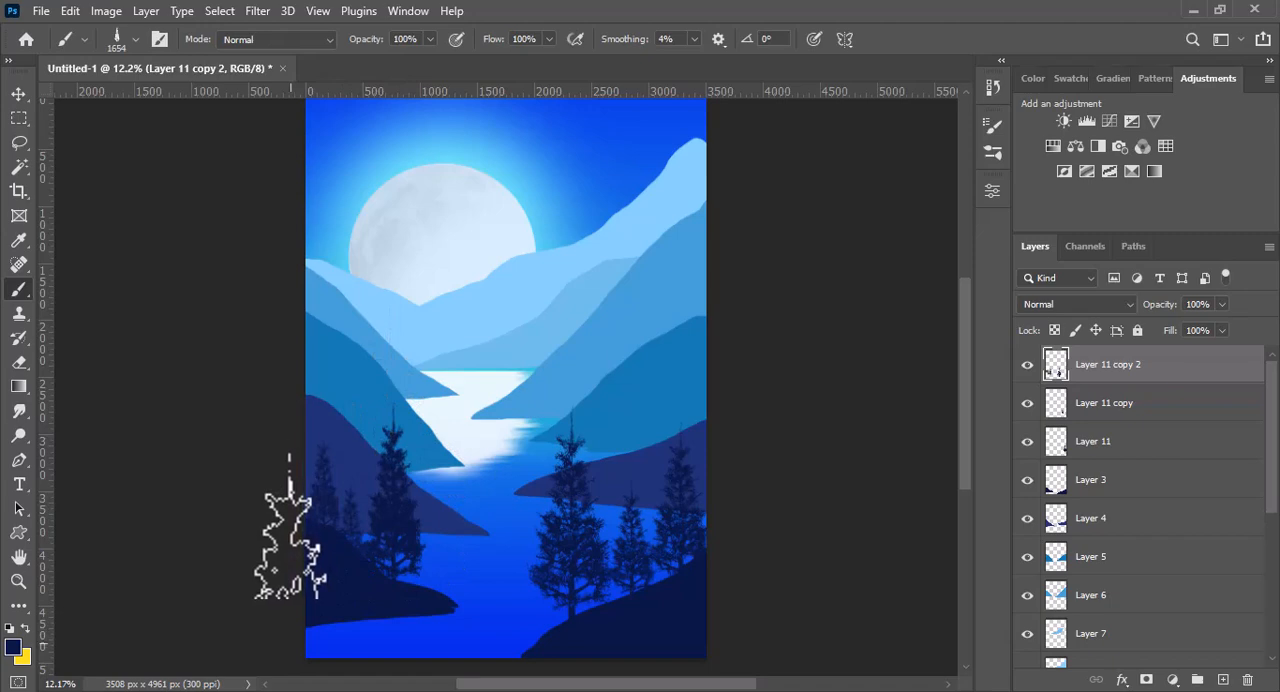
pyautogui.moveTo(371, 538); pyautogui.dragTo(354, 538)
pyautogui.click(354, 538)
# - On Layer 4, stamp indigo pine trees in varied sizes along the ridge of the right indigo hill
pyautogui.press('v')
pyautogui.click(698, 442)
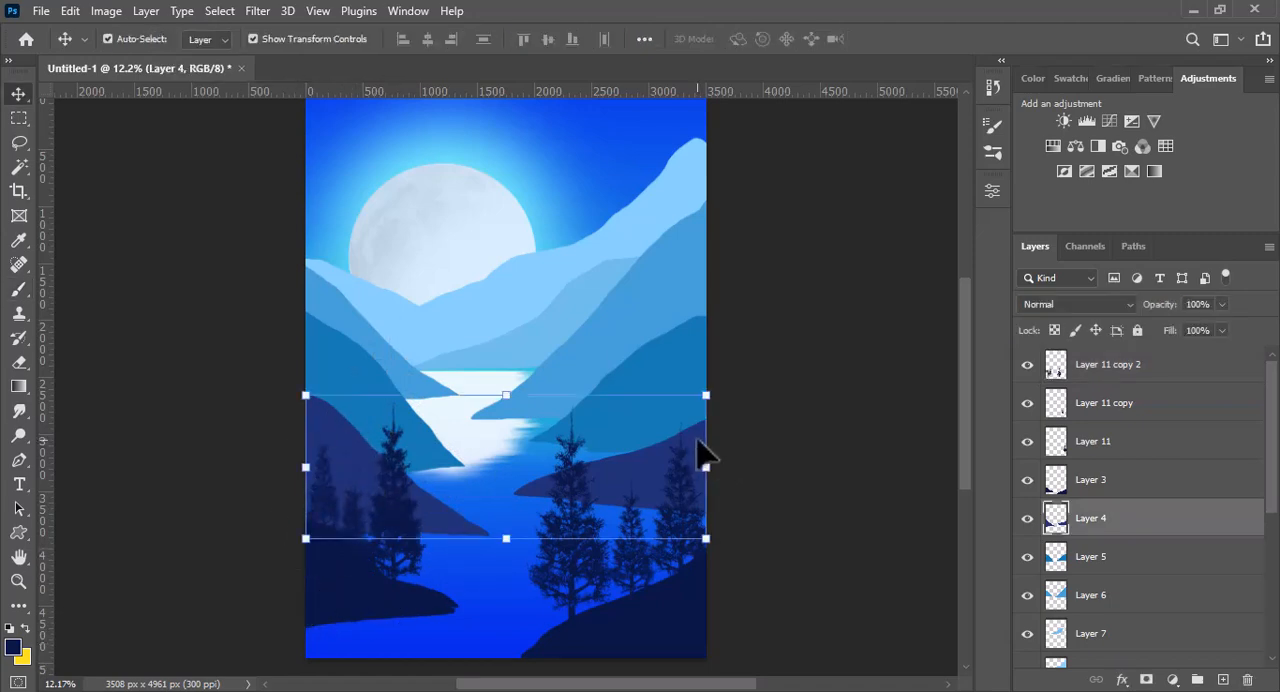
pyautogui.press('b')
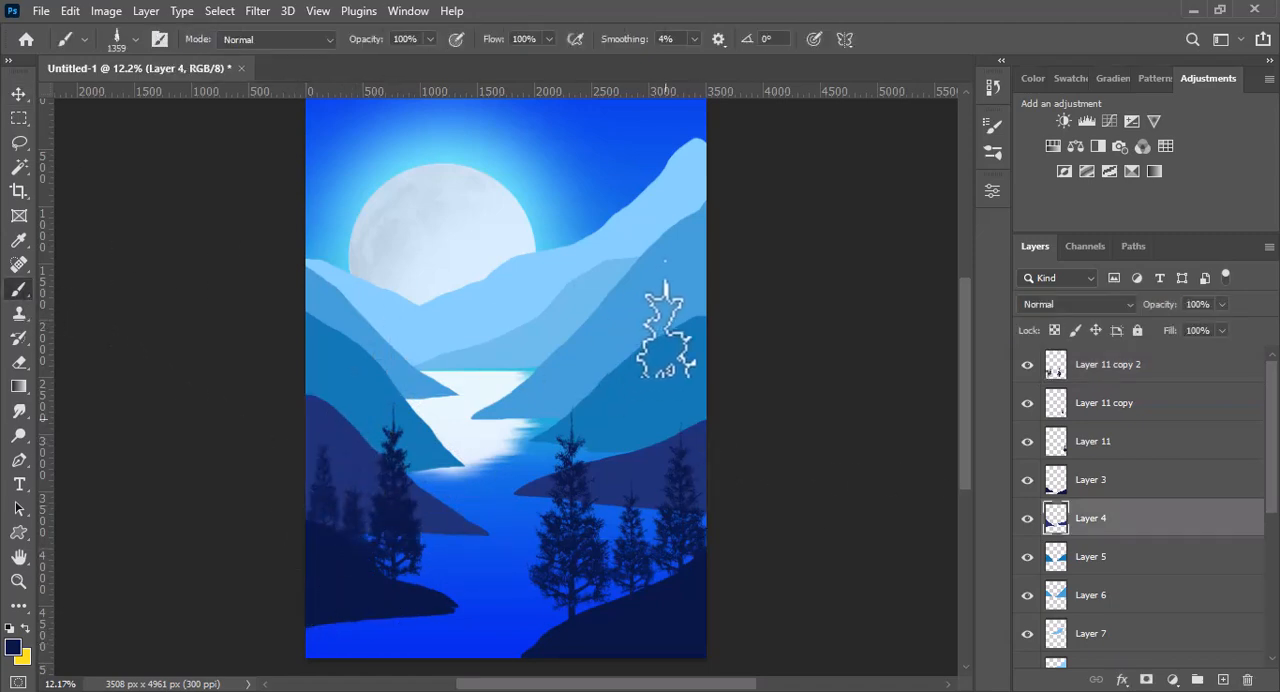
pyautogui.moveTo(660, 417); pyautogui.dragTo(617, 423)
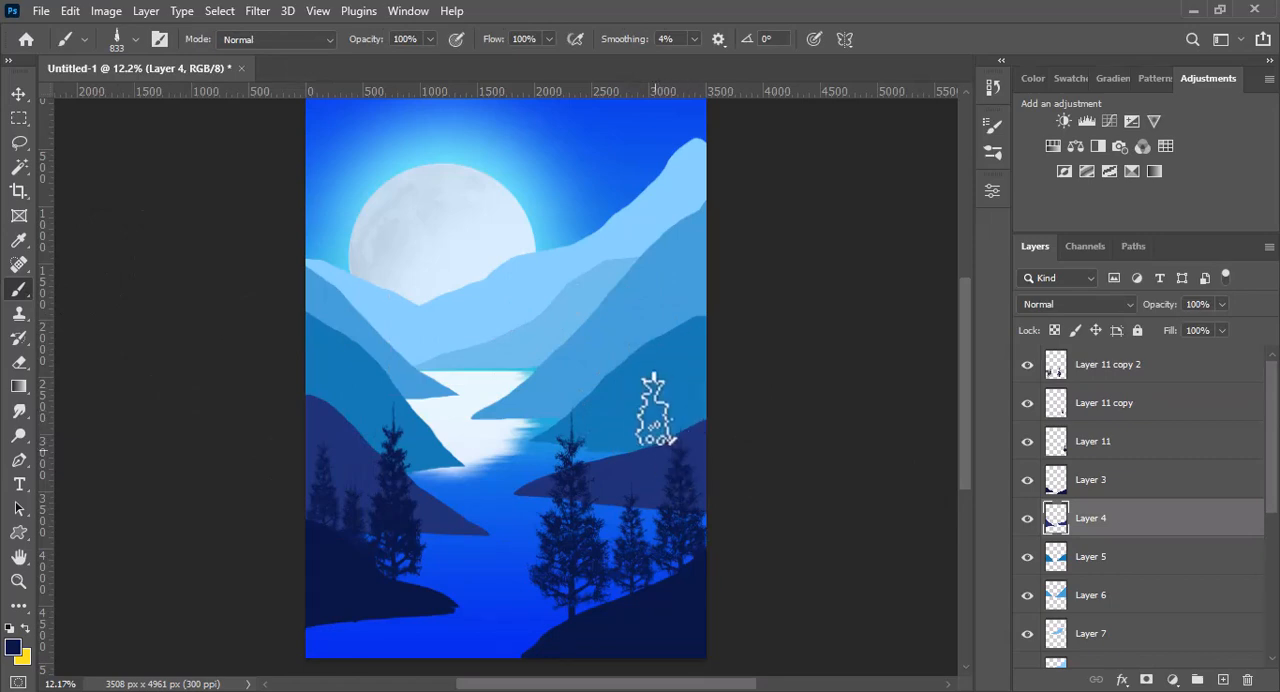
pyautogui.click(697, 427)
pyautogui.click(668, 432)
pyautogui.moveTo(660, 427)
pyautogui.mouseDown()
pyautogui.moveTo(680, 424)
pyautogui.moveTo(529, 455)
pyautogui.mouseUp()
pyautogui.click(646, 413)
pyautogui.click(615, 447)
pyautogui.click(582, 445)
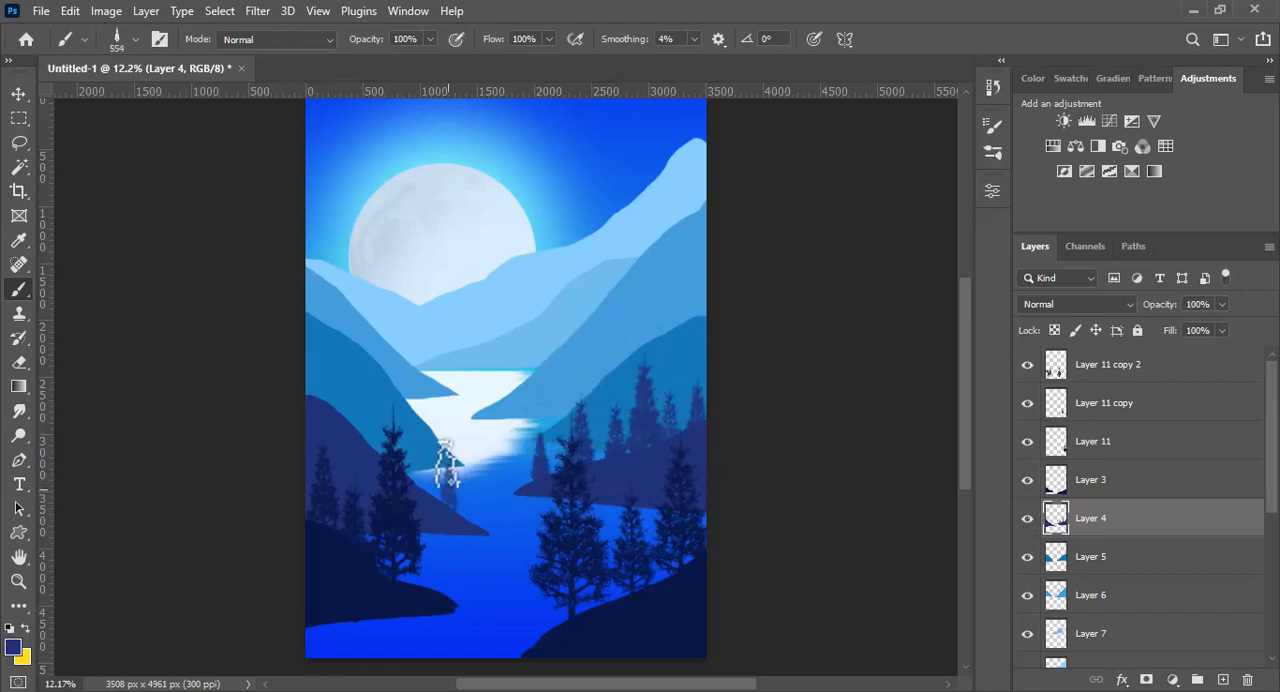
# - Add indigo pine trees in varied sizes along the slope of the left indigo hill on Layer 4
pyautogui.moveTo(427, 489); pyautogui.dragTo(441, 489)
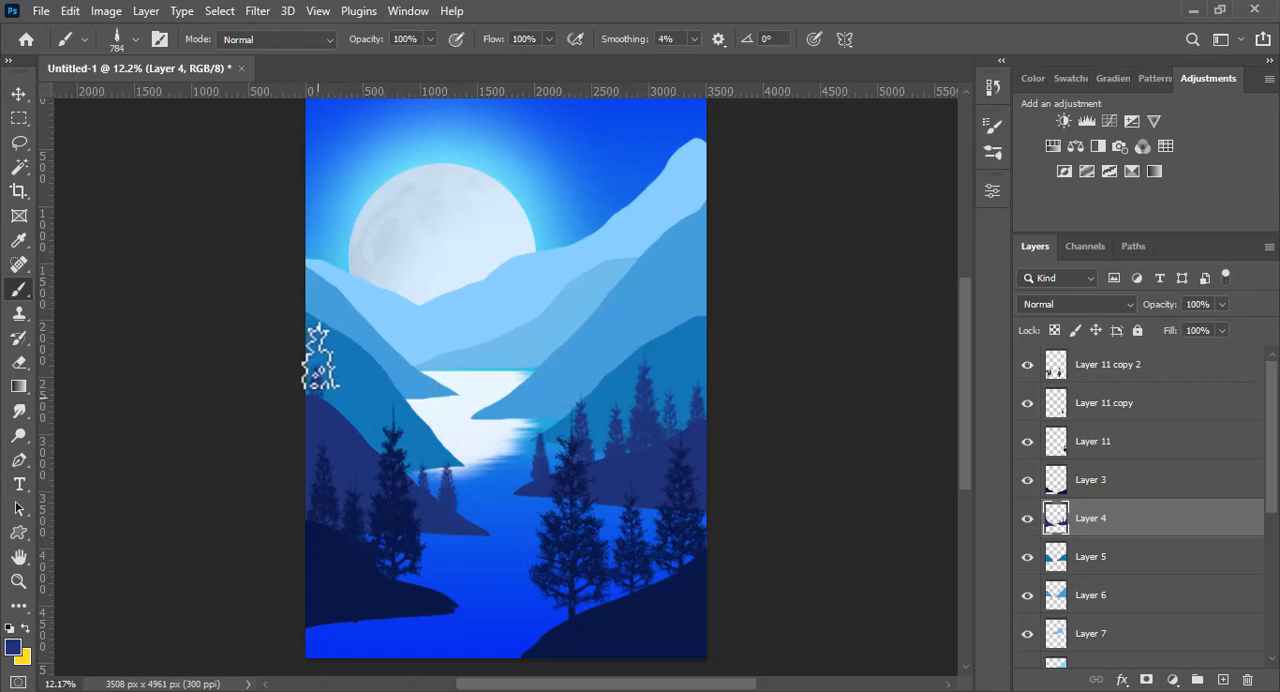
pyautogui.moveTo(332, 391)
pyautogui.mouseDown()
pyautogui.moveTo(355, 391)
pyautogui.moveTo(342, 391)
pyautogui.mouseUp()
pyautogui.click(342, 398)
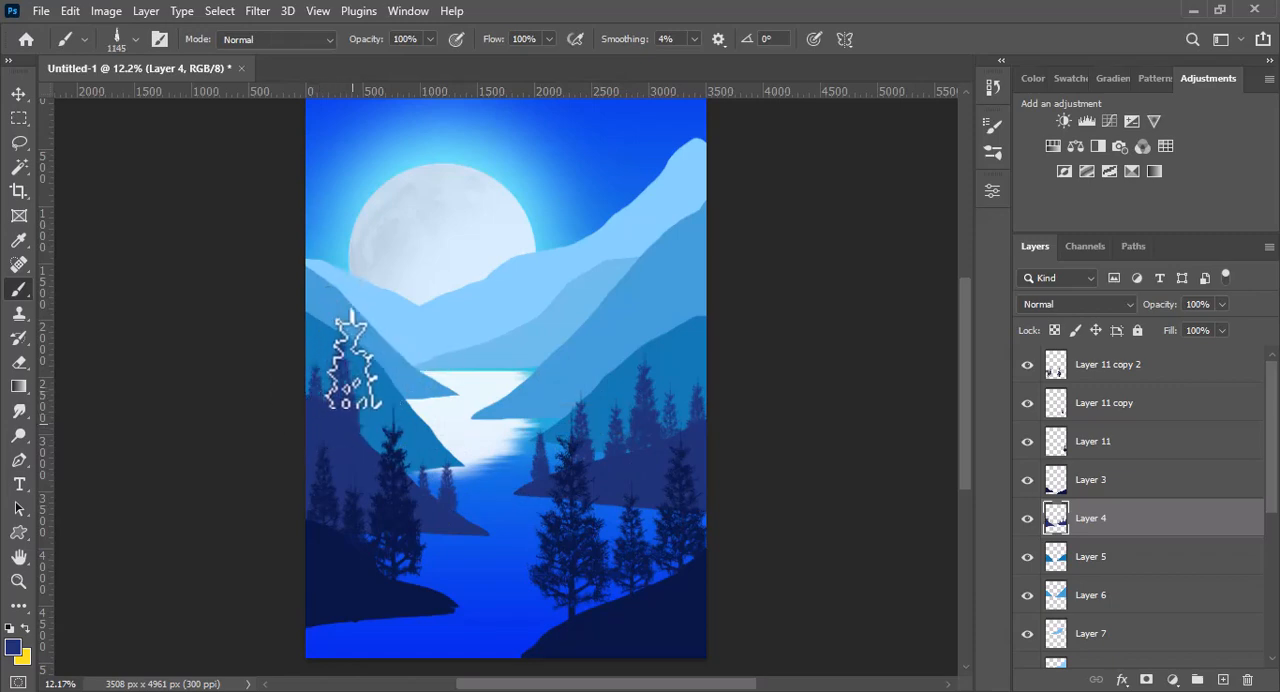
pyautogui.moveTo(364, 435); pyautogui.dragTo(409, 437)
pyautogui.click(368, 437)
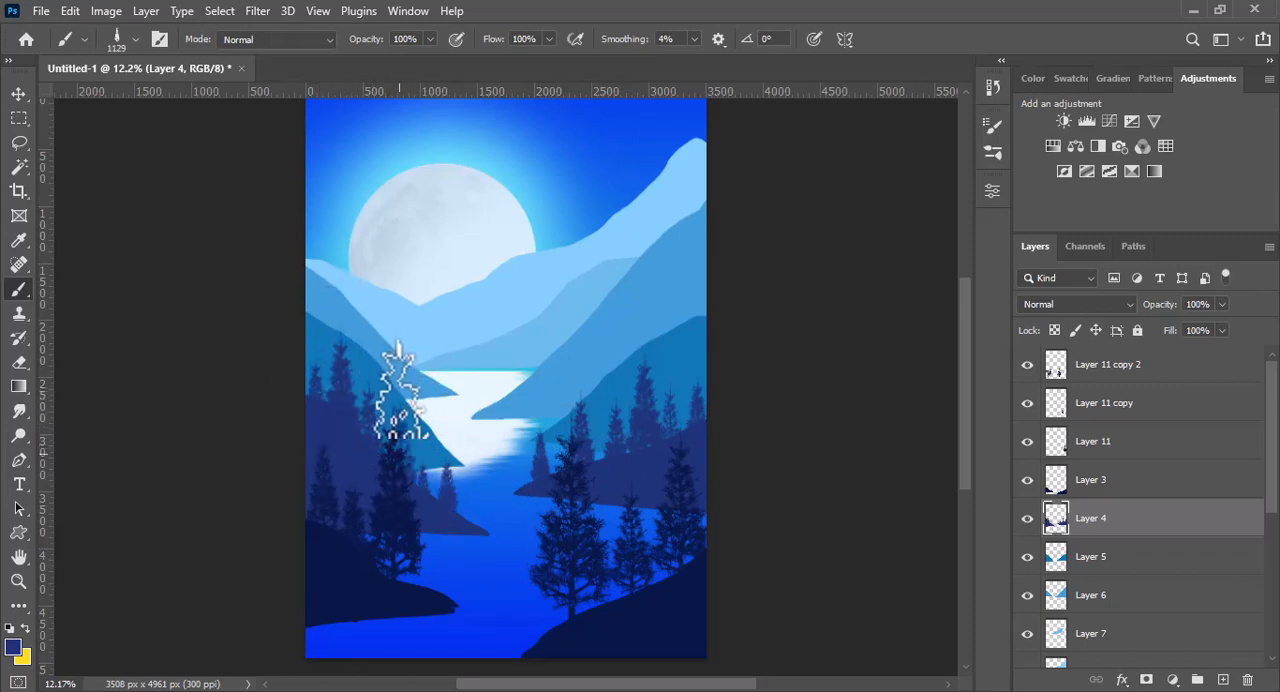
# - On Layer 5, stamp a row of small mid-blue pine trees along the right mountain's ridge in the layer's own color
pyautogui.press('v')
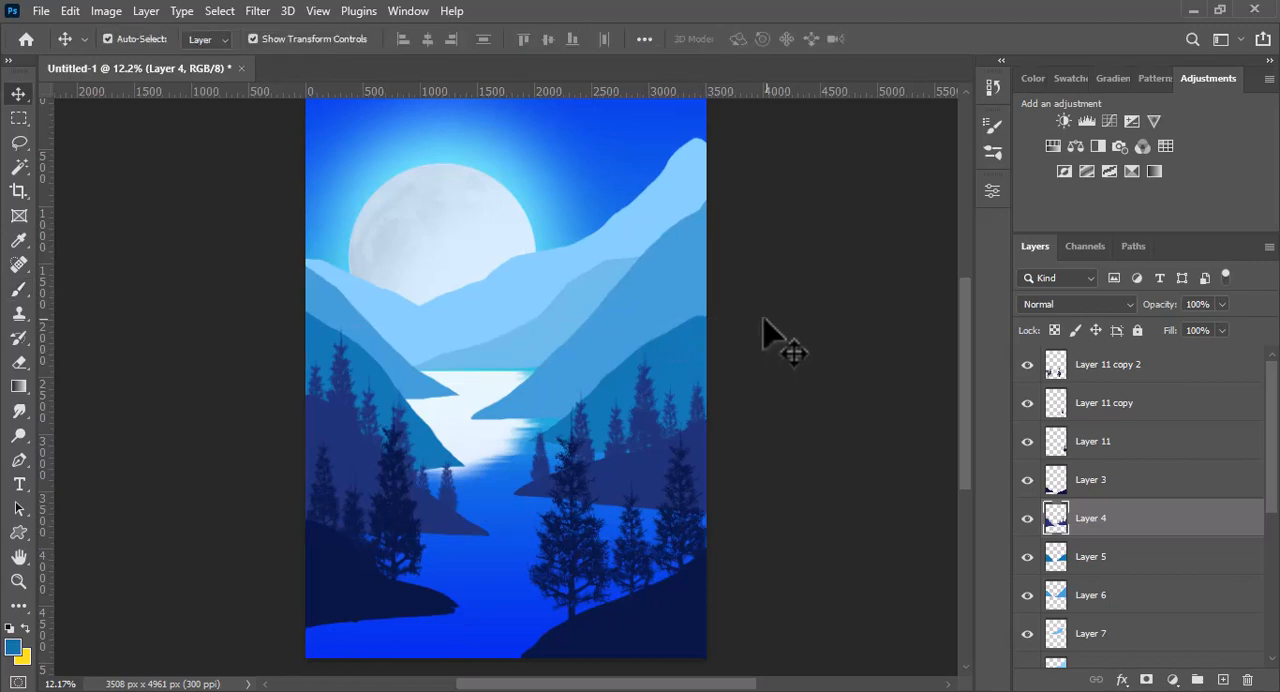
pyautogui.click(695, 345)
pyautogui.press('b')
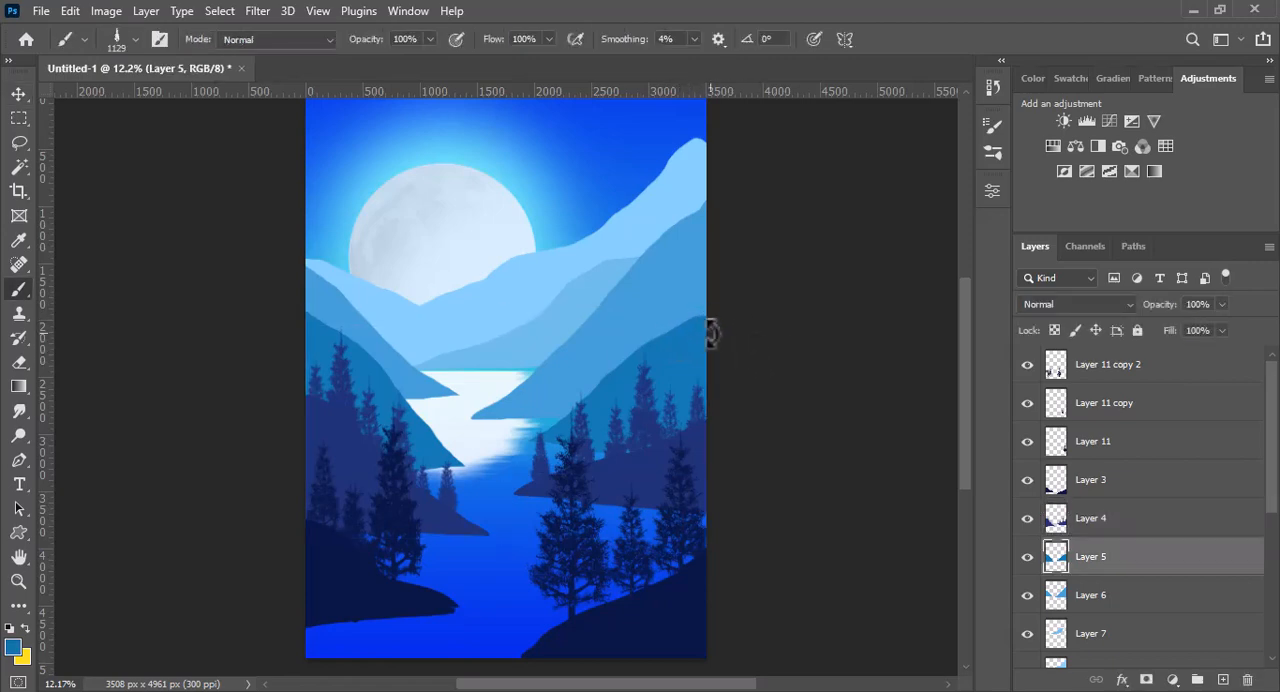
pyautogui.moveTo(693, 322); pyautogui.dragTo(664, 322)
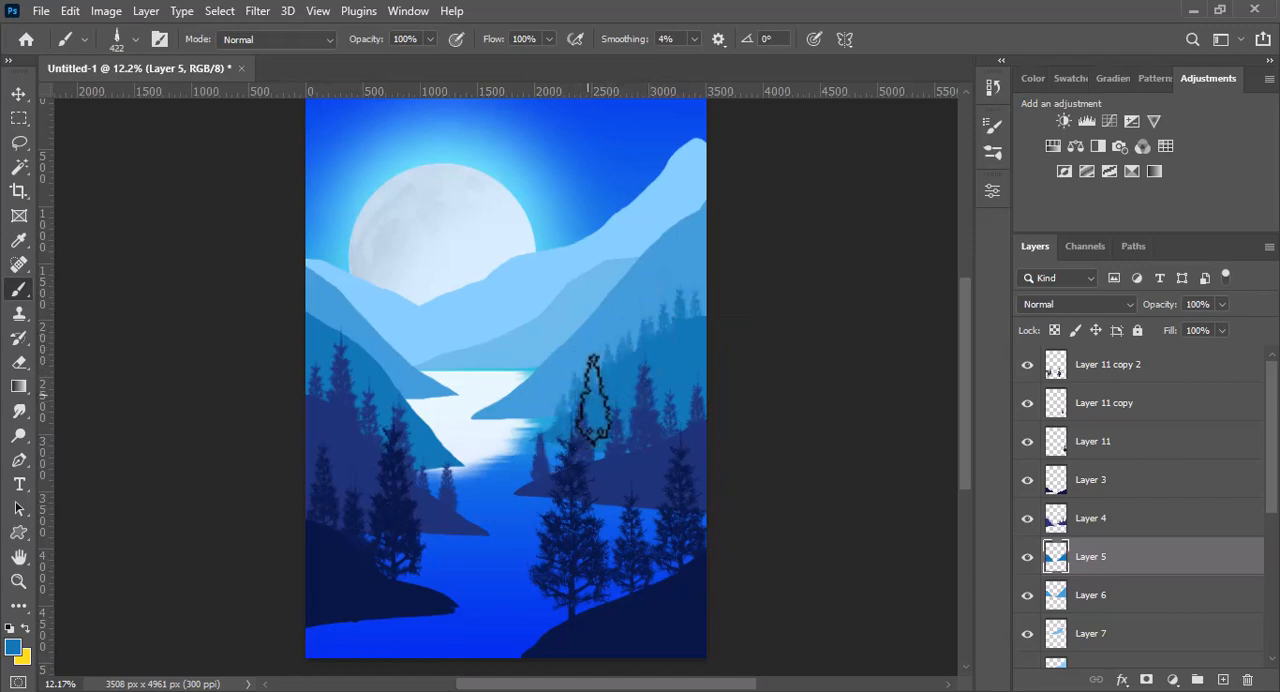
# - Line the left mountain slope on Layer 5 with small mid-blue pine trees from the shoreline up to the canvas edge
pyautogui.click(433, 446)
pyautogui.click(448, 457)
pyautogui.moveTo(418, 412); pyautogui.dragTo(400, 405)
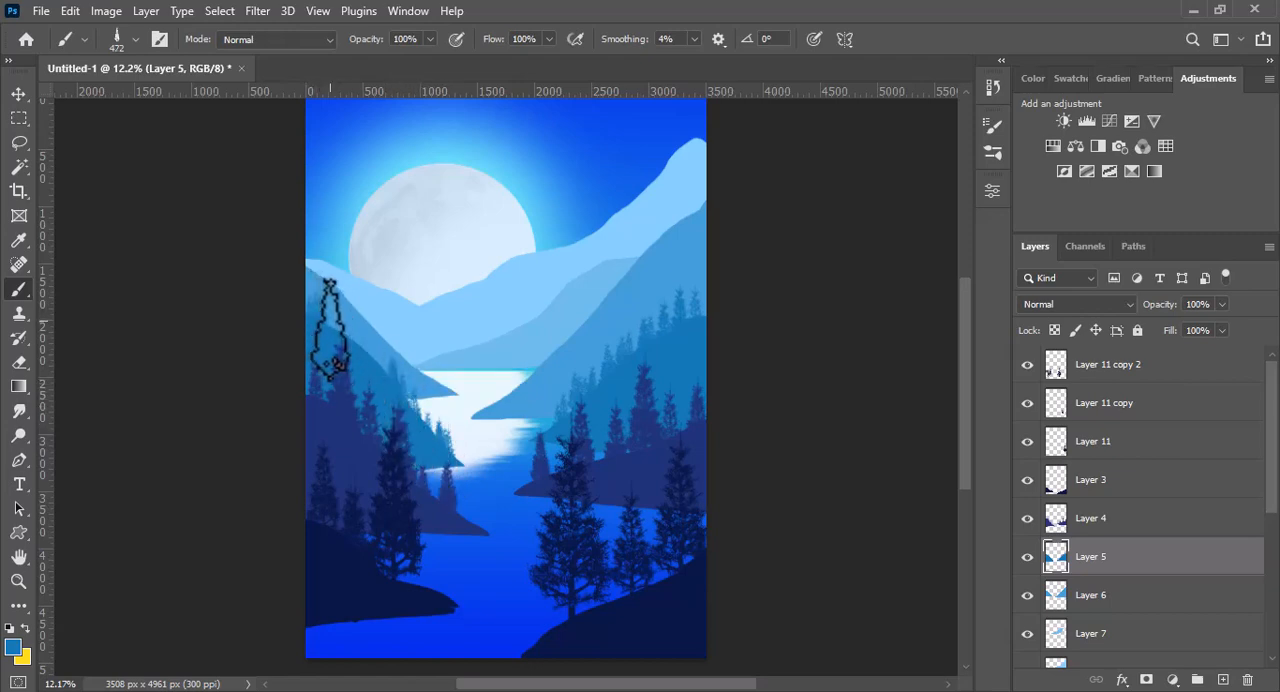
pyautogui.click(335, 332)
pyautogui.click(352, 347)
pyautogui.click(370, 362)
pyautogui.moveTo(356, 334); pyautogui.dragTo(371, 334)
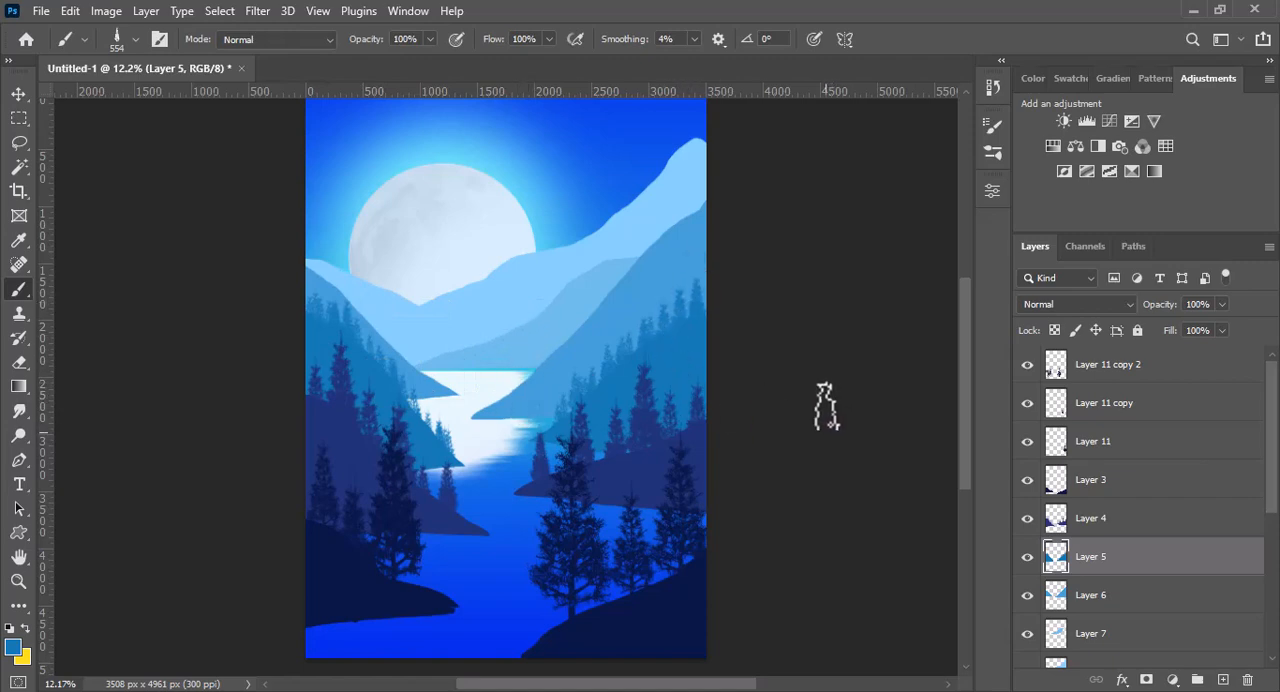
# - Stamp progressively smaller pine trees along the ridges of Layer 6 and Layer 7, matching each layer's light blue color
pyautogui.keyDown('ctrl'); pyautogui.click(686, 250); pyautogui.keyUp('ctrl')
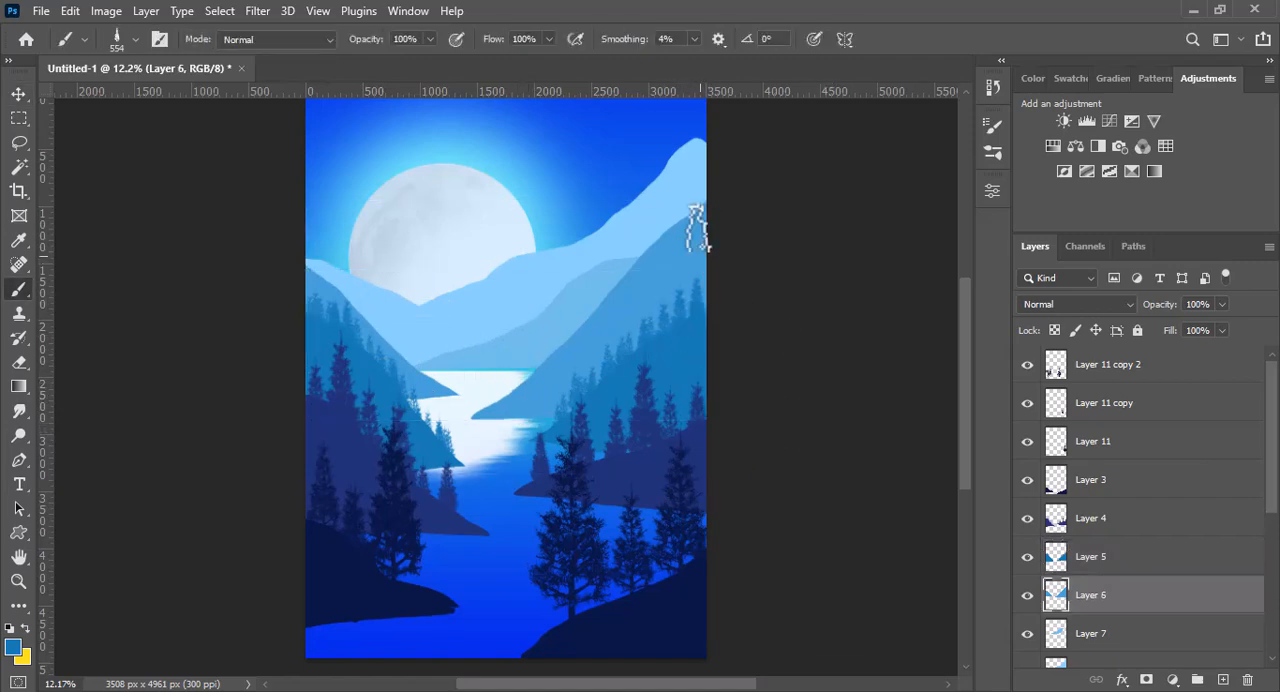
pyautogui.moveTo(693, 221); pyautogui.dragTo(670, 222)
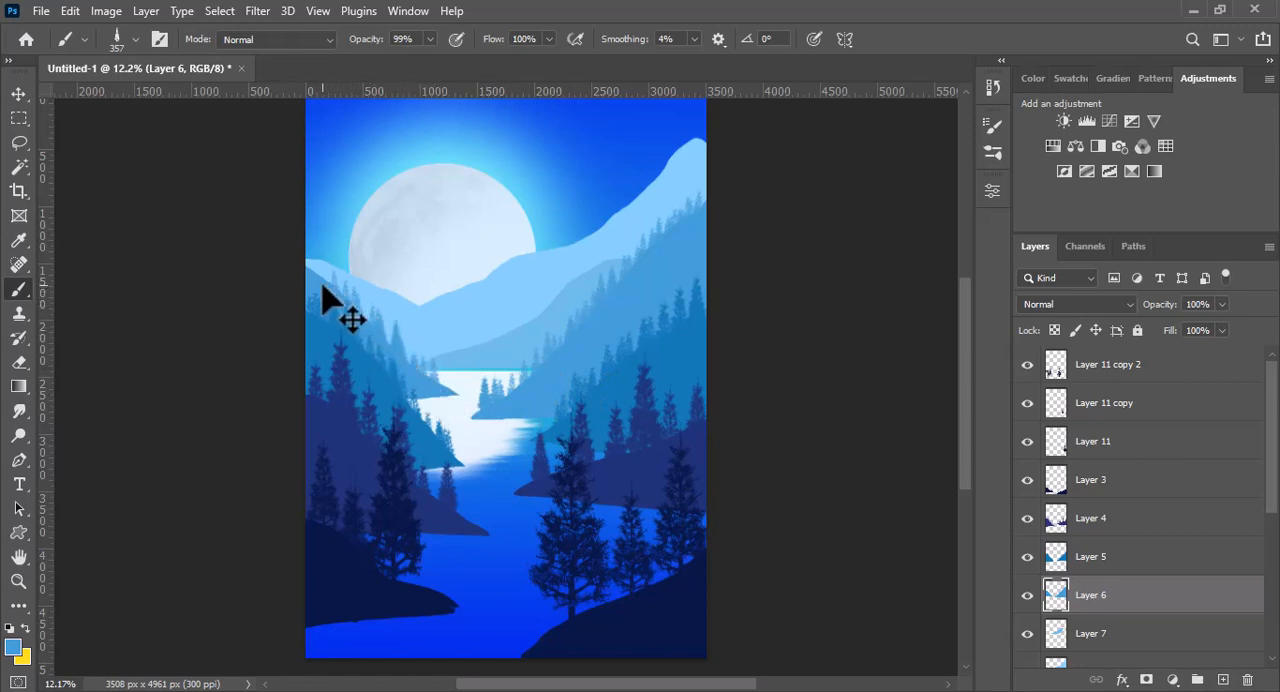
pyautogui.keyDown('ctrl'); pyautogui.click(503, 363); pyautogui.keyUp('ctrl')
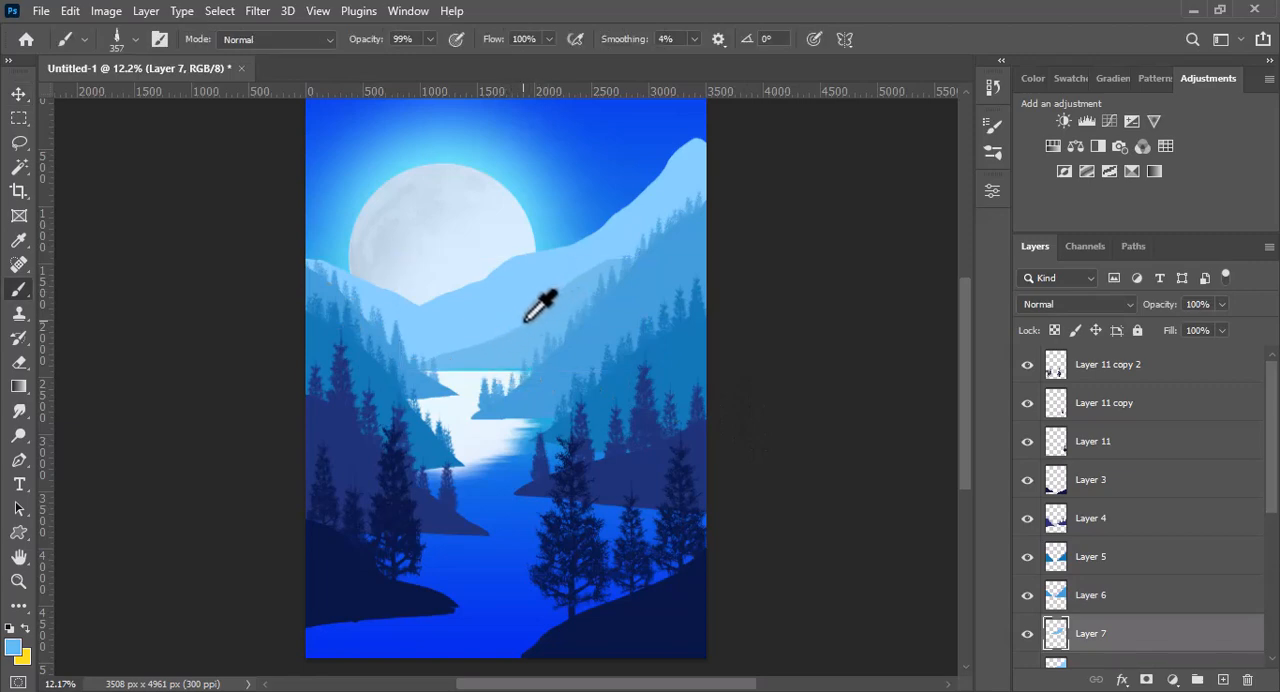
pyautogui.moveTo(523, 325); pyautogui.dragTo(530, 289)
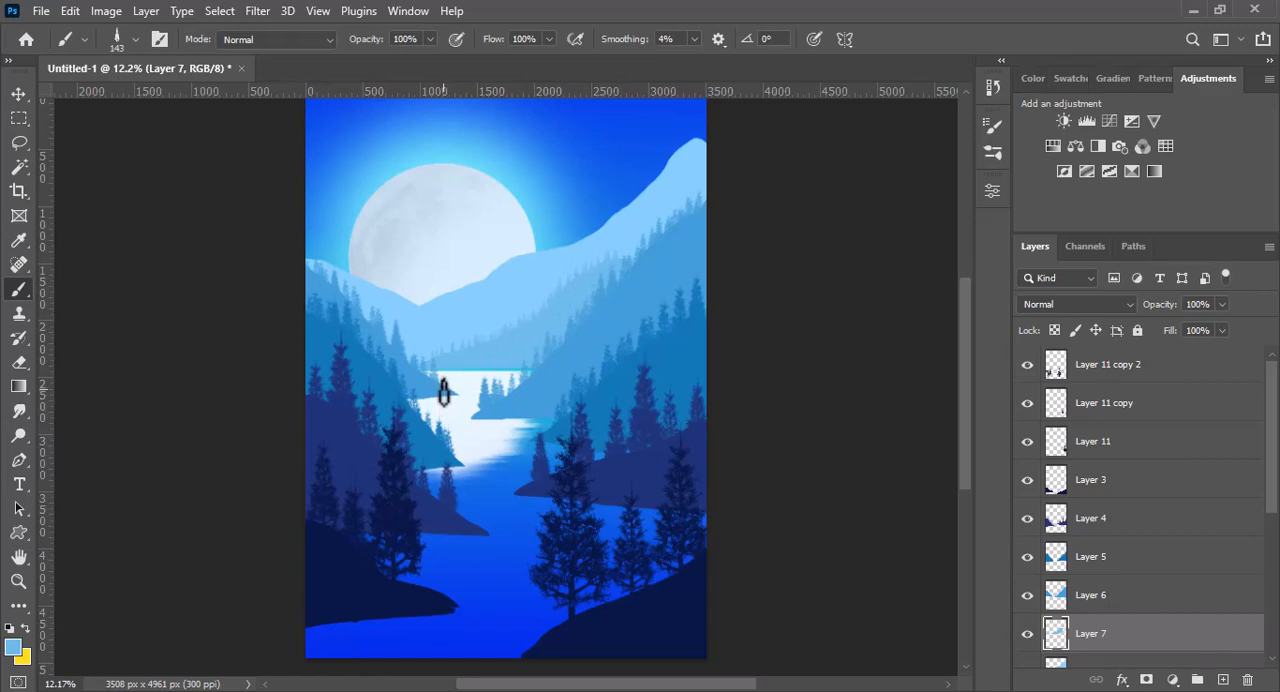
# - Select the farthest mountain on Layer 8 and set the foreground color to the slightly darker blue #74b9e5
pyautogui.press('v')
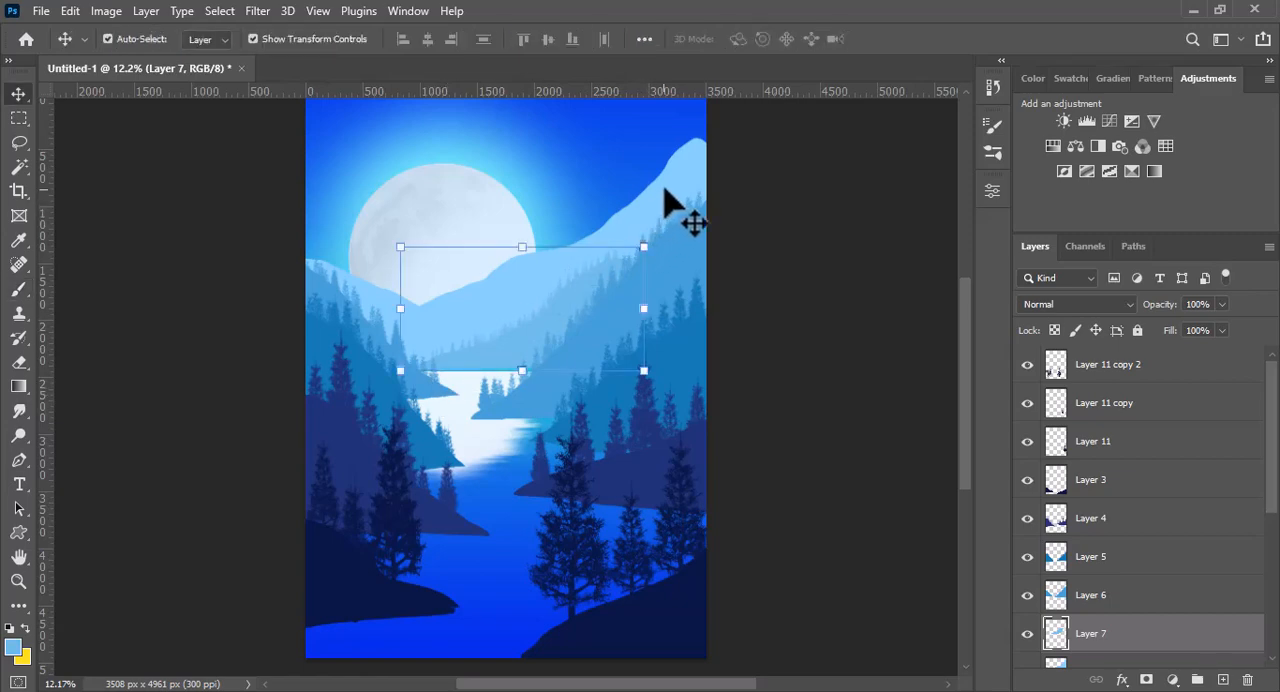
pyautogui.click(667, 198)
pyautogui.press('b')
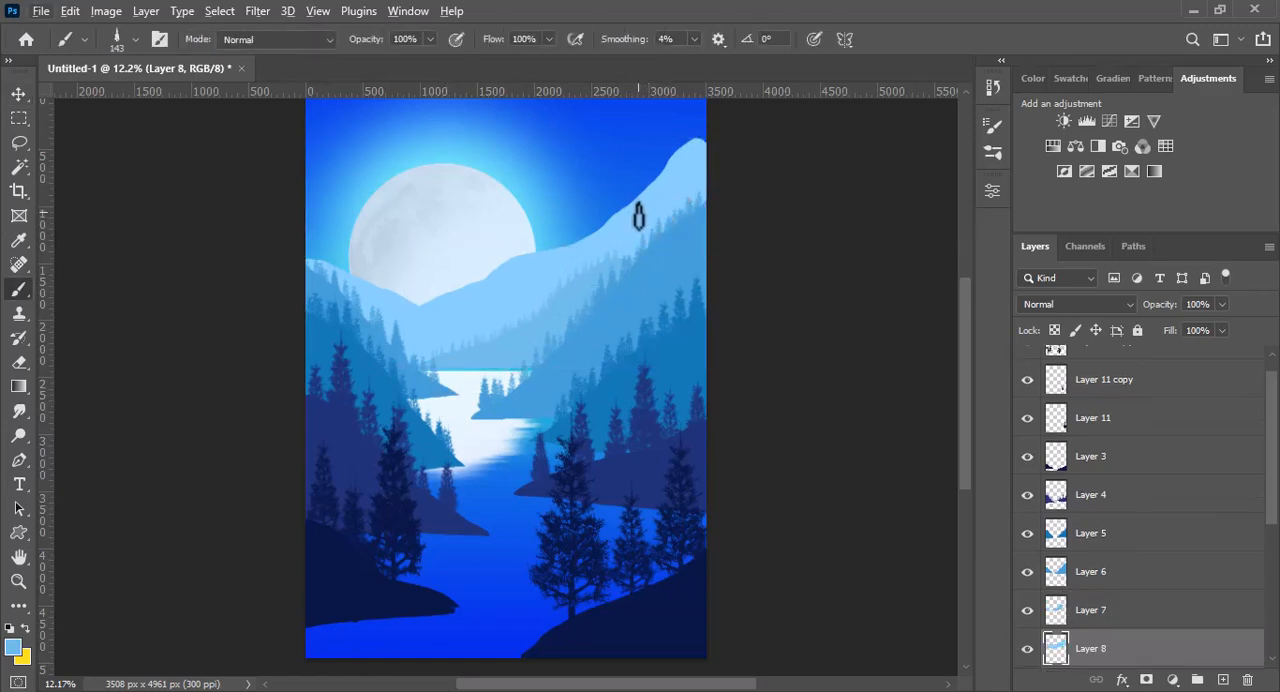
pyautogui.click(16, 648)
pyautogui.click(343, 323)
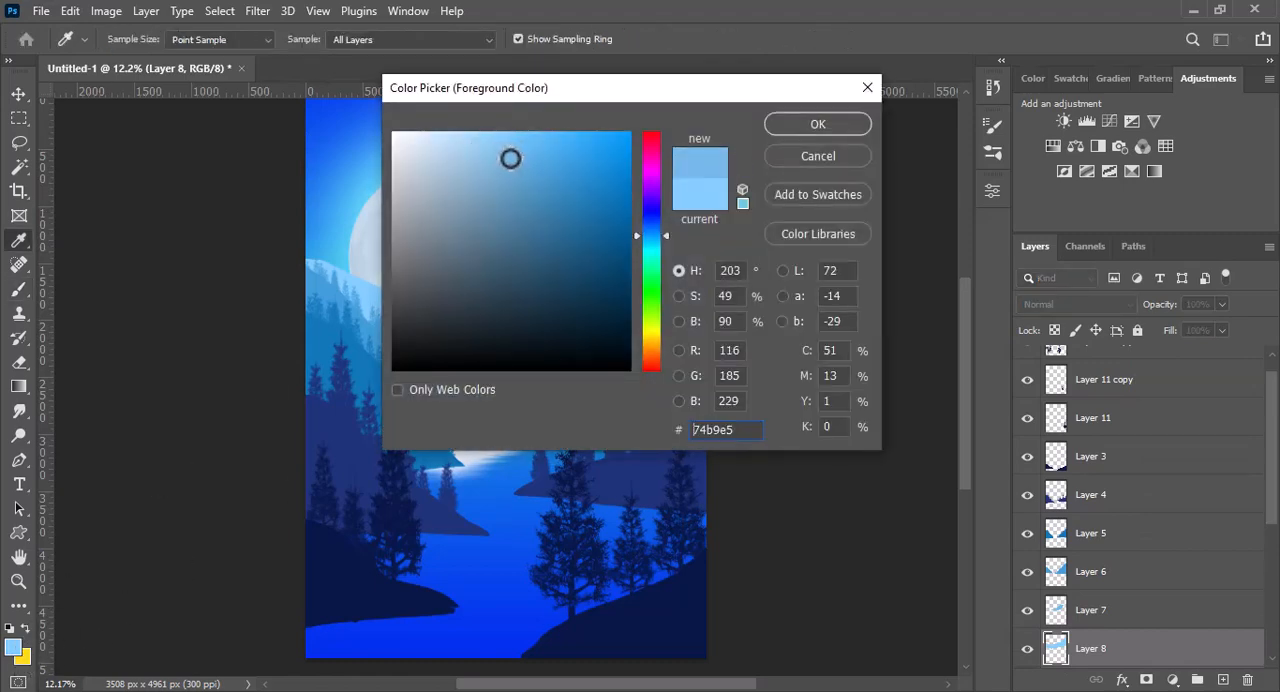
pyautogui.click(775, 125)
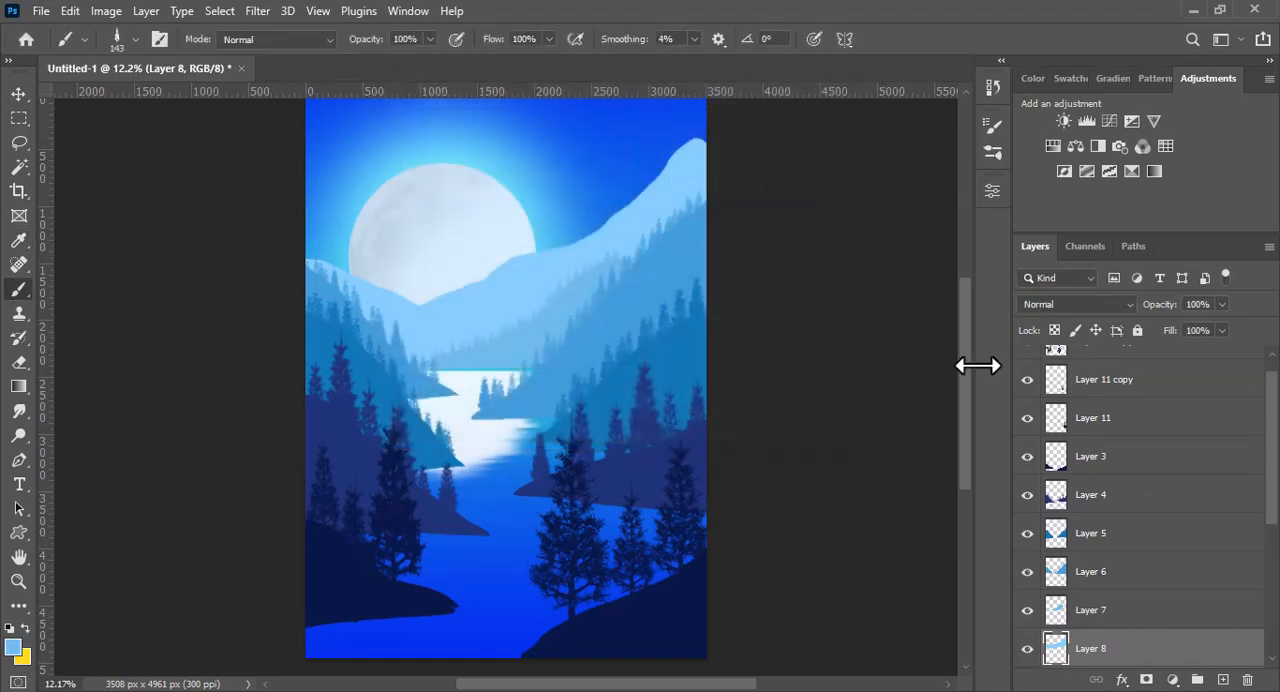
# - Load the Layer 8 mountain shape as a selection and set up a soft round brush at 1063 px with 37% flow
pyautogui.keyDown('ctrl'); pyautogui.click(1055, 650); pyautogui.keyUp('ctrl')
pyautogui.rightClick(80, 229)
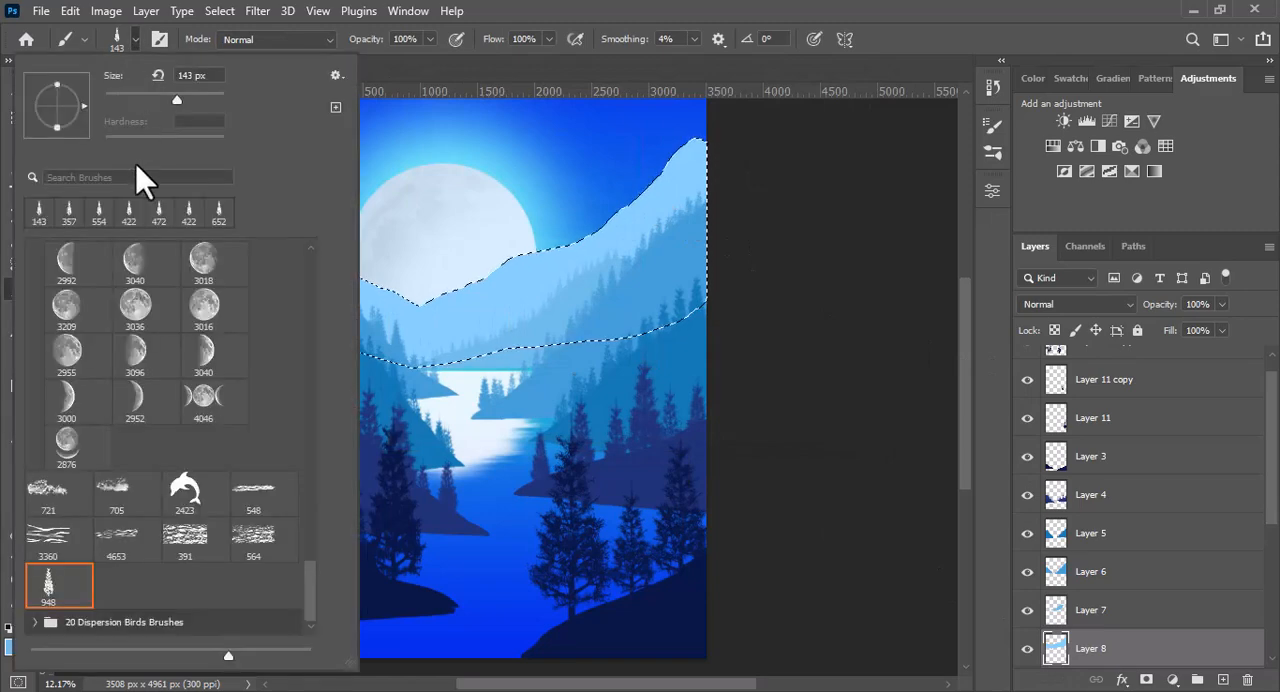
pyautogui.moveTo(309, 400); pyautogui.dragTo(305, 283)
pyautogui.click(143, 253)
pyautogui.click(134, 40)
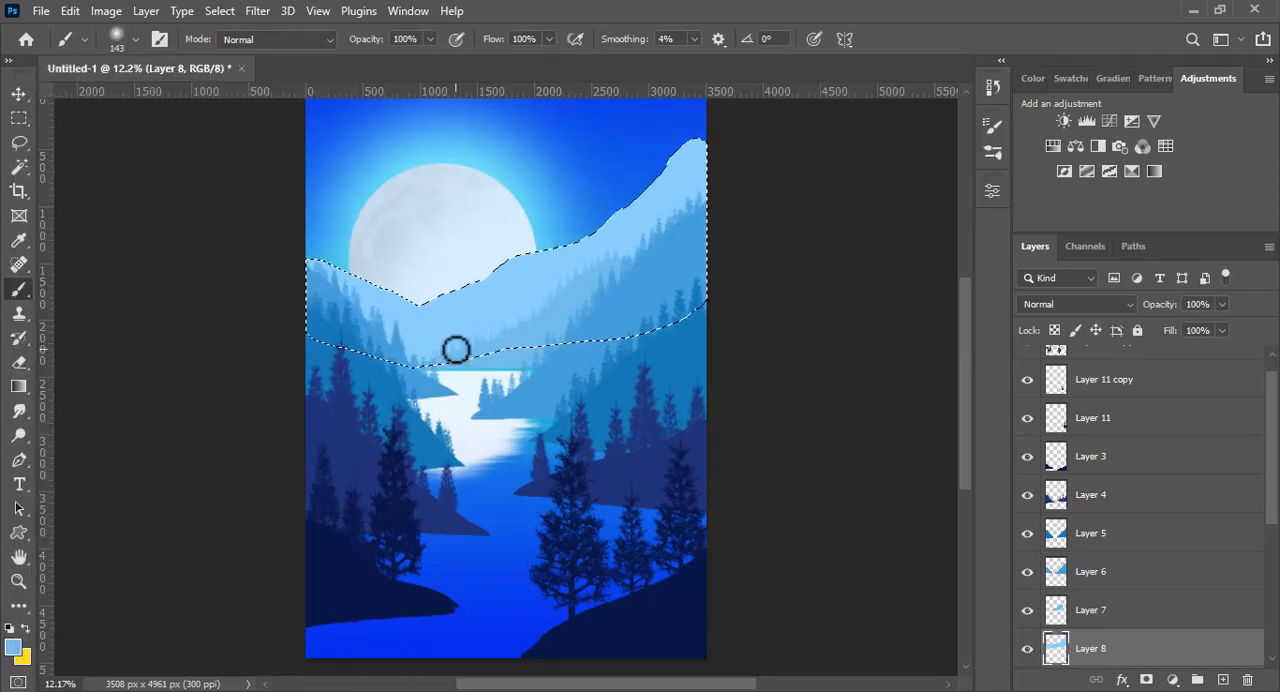
pyautogui.moveTo(454, 341); pyautogui.dragTo(513, 358)
pyautogui.moveTo(549, 41); pyautogui.dragTo(528, 50)
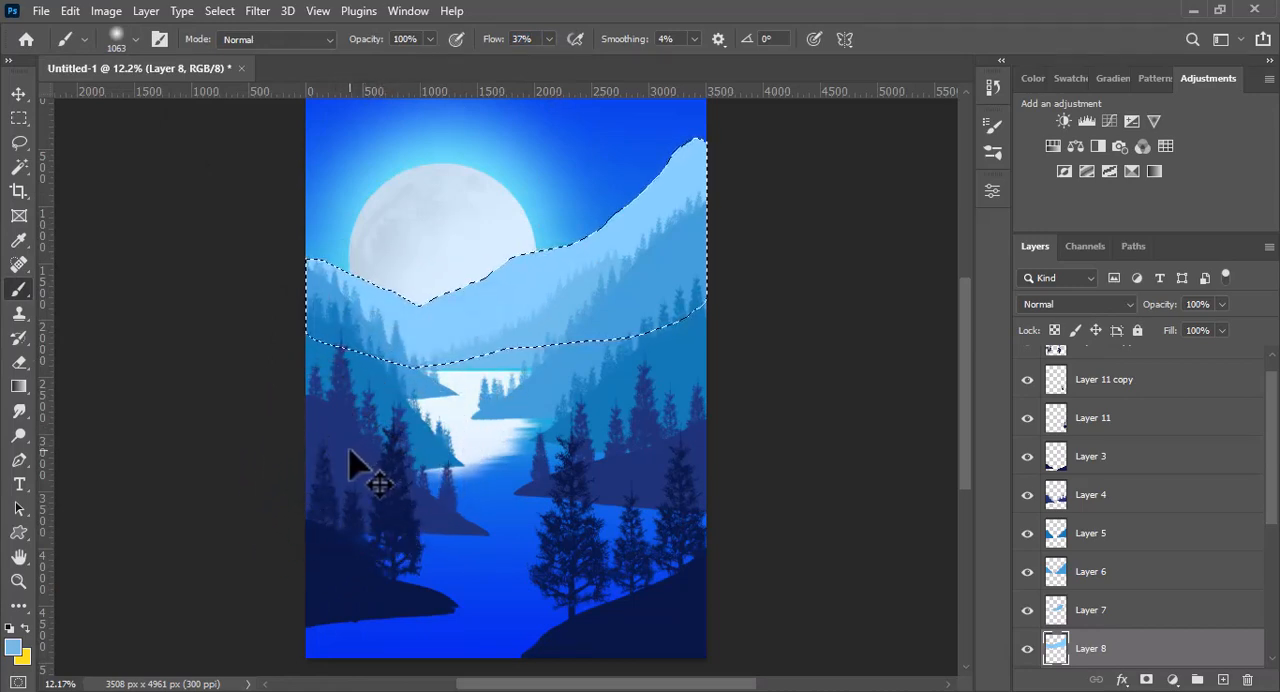
# - Subtract the left slope from the selection with the Lasso and softly shade the farthest right mountain with the darker blue
pyautogui.press('l')
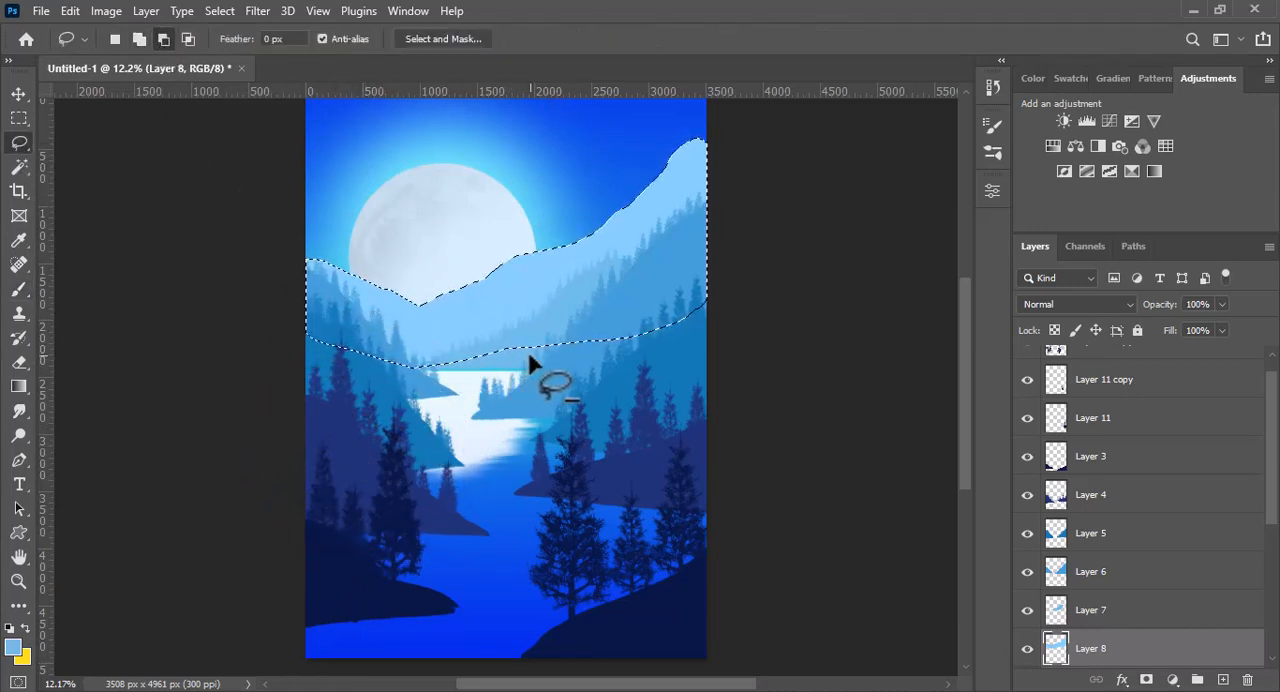
pyautogui.moveTo(430, 311)
pyautogui.mouseDown()
pyautogui.moveTo(297, 234)
pyautogui.moveTo(384, 404)
pyautogui.moveTo(501, 331)
pyautogui.moveTo(448, 323)
pyautogui.moveTo(514, 332)
pyautogui.moveTo(482, 368)
pyautogui.mouseUp()
pyautogui.press('b')
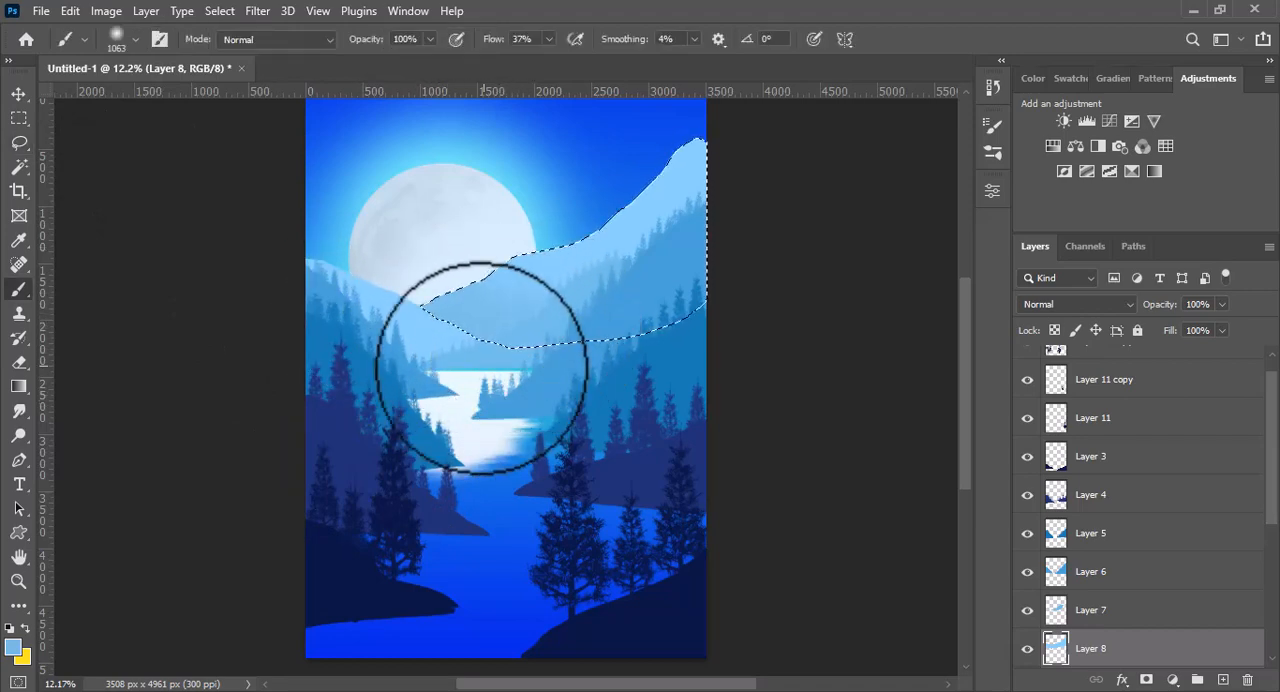
# - Paint pale bluish-white mist along the base of the farthest right mountain on Layer 8, and clear the selection
pyautogui.click(13, 648)
pyautogui.click(420, 132)
pyautogui.click(815, 127)
pyautogui.moveTo(571, 314)
pyautogui.mouseDown()
pyautogui.moveTo(522, 374)
pyautogui.moveTo(625, 300)
pyautogui.moveTo(442, 396)
pyautogui.moveTo(415, 384)
pyautogui.moveTo(601, 334)
pyautogui.moveTo(510, 355)
pyautogui.moveTo(656, 266)
pyautogui.moveTo(679, 322)
pyautogui.mouseUp()
pyautogui.hotkey('ctrl', 'd')
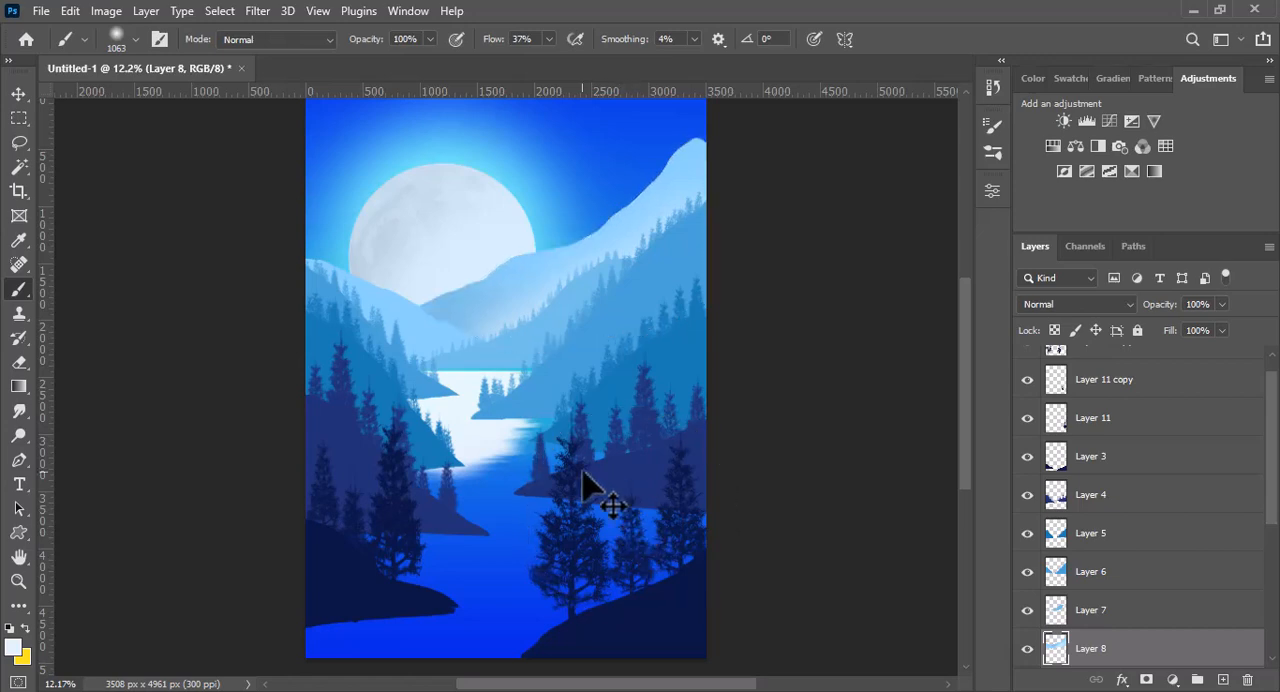
# - Load the Layer 7 mountain as a selection, softly brush pale mist over its lower part, and clear the selection
pyautogui.press('v')
pyautogui.click(510, 365)
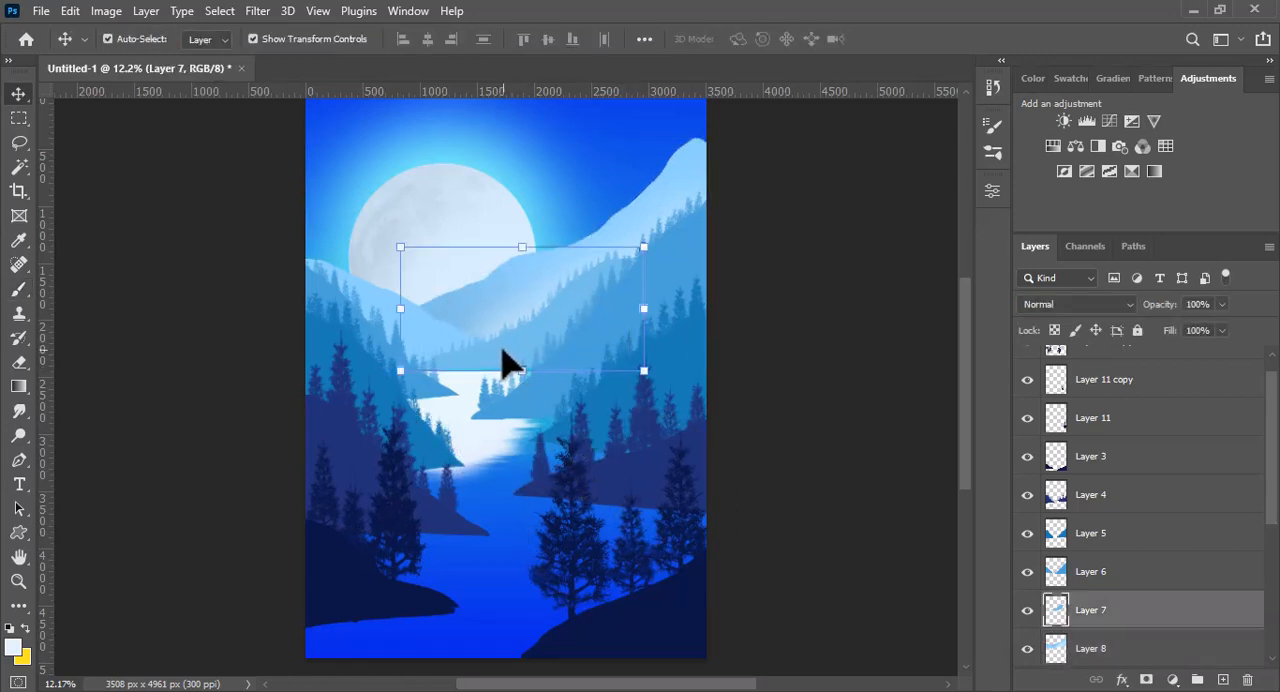
pyautogui.keyDown('ctrl'); pyautogui.click(1056, 608); pyautogui.keyUp('ctrl')
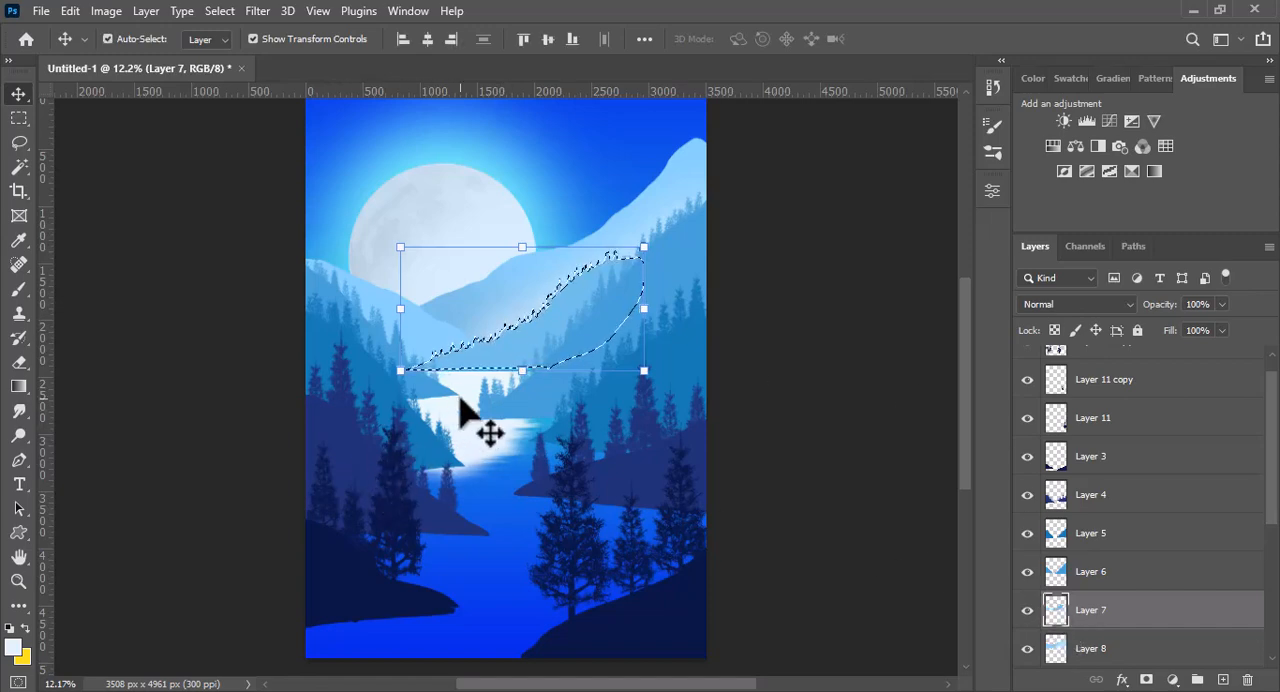
pyautogui.press('b')
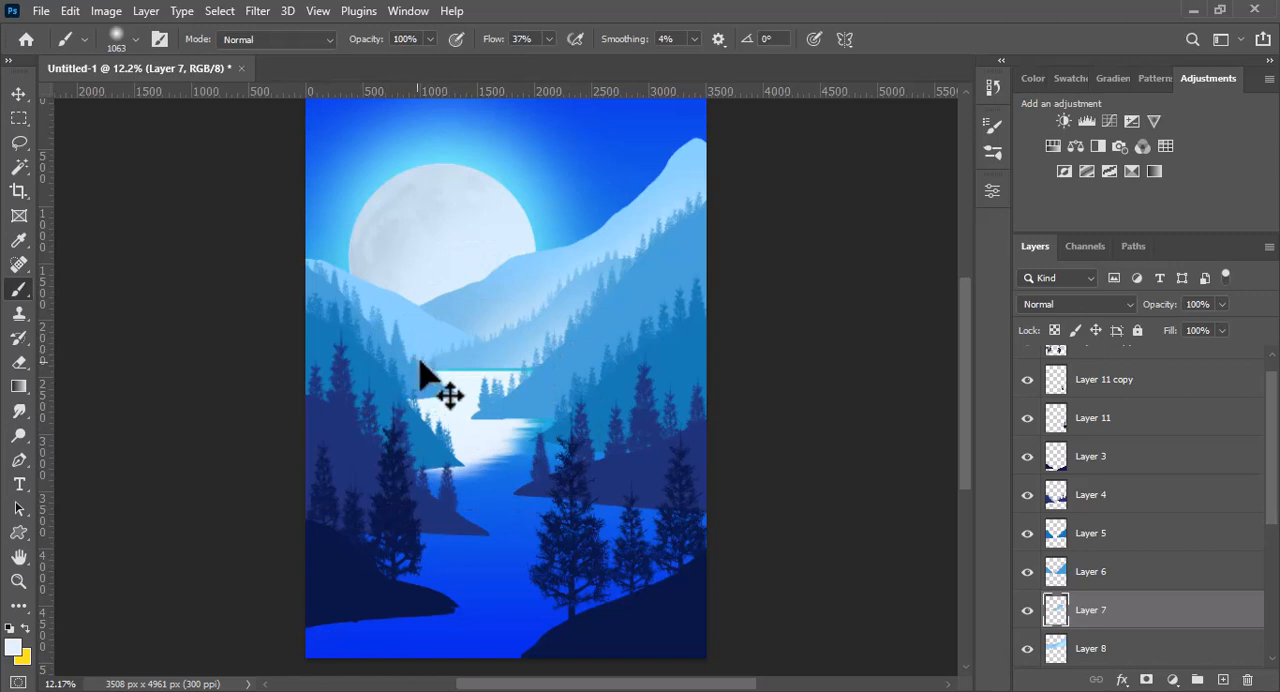
pyautogui.press('v')
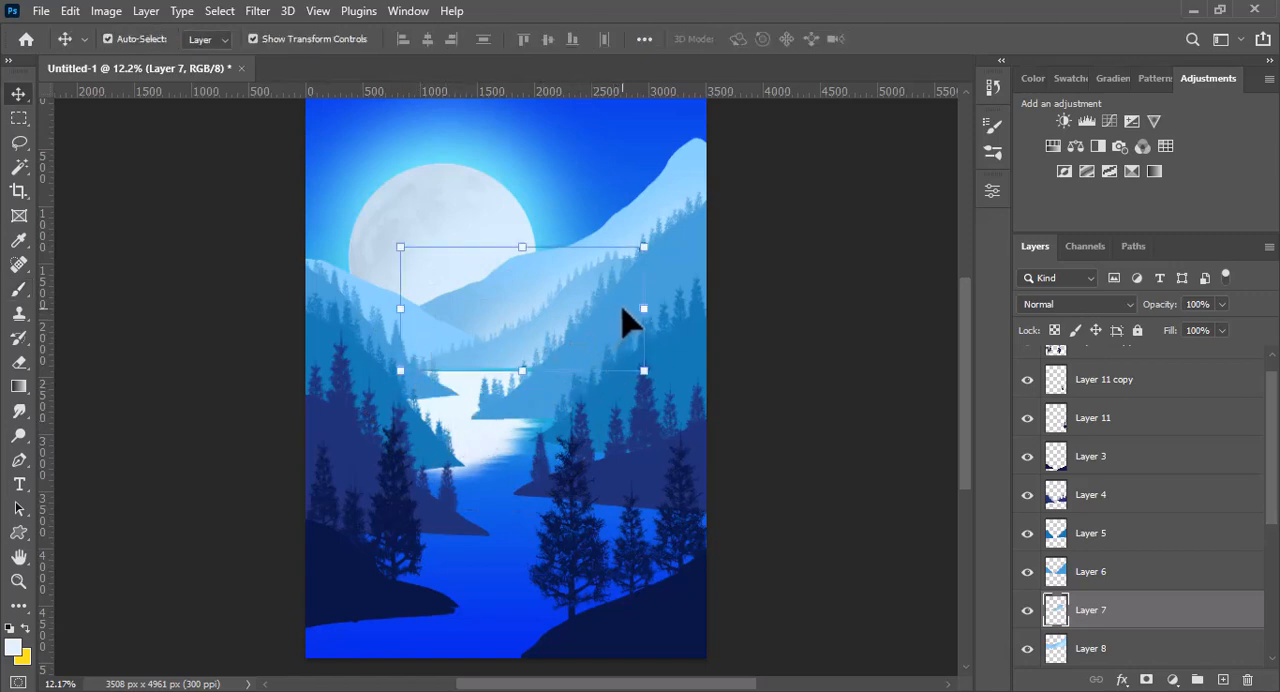
# - Load the Layer 6 mountain as a selection, brush soft light-blue mist over its lower slopes at 1506 px, and clear the selection
pyautogui.click(680, 268)
pyautogui.keyDown('ctrl'); pyautogui.click(1056, 571); pyautogui.keyUp('ctrl')
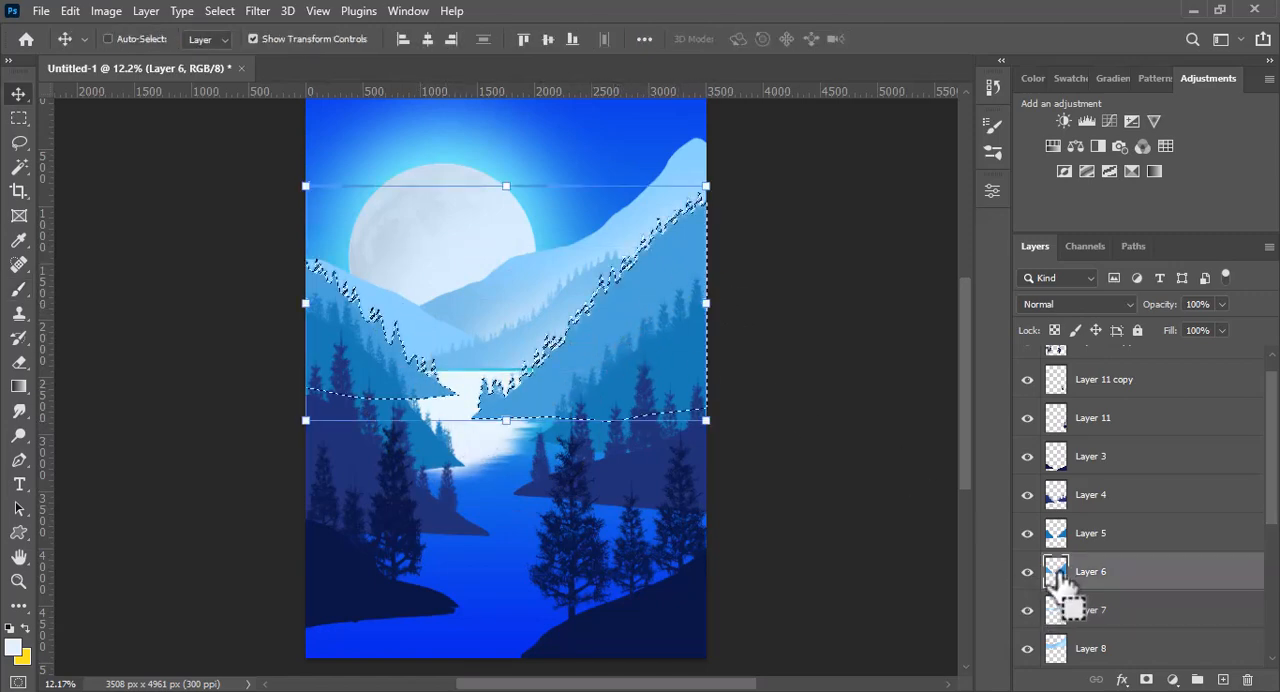
pyautogui.press('b')
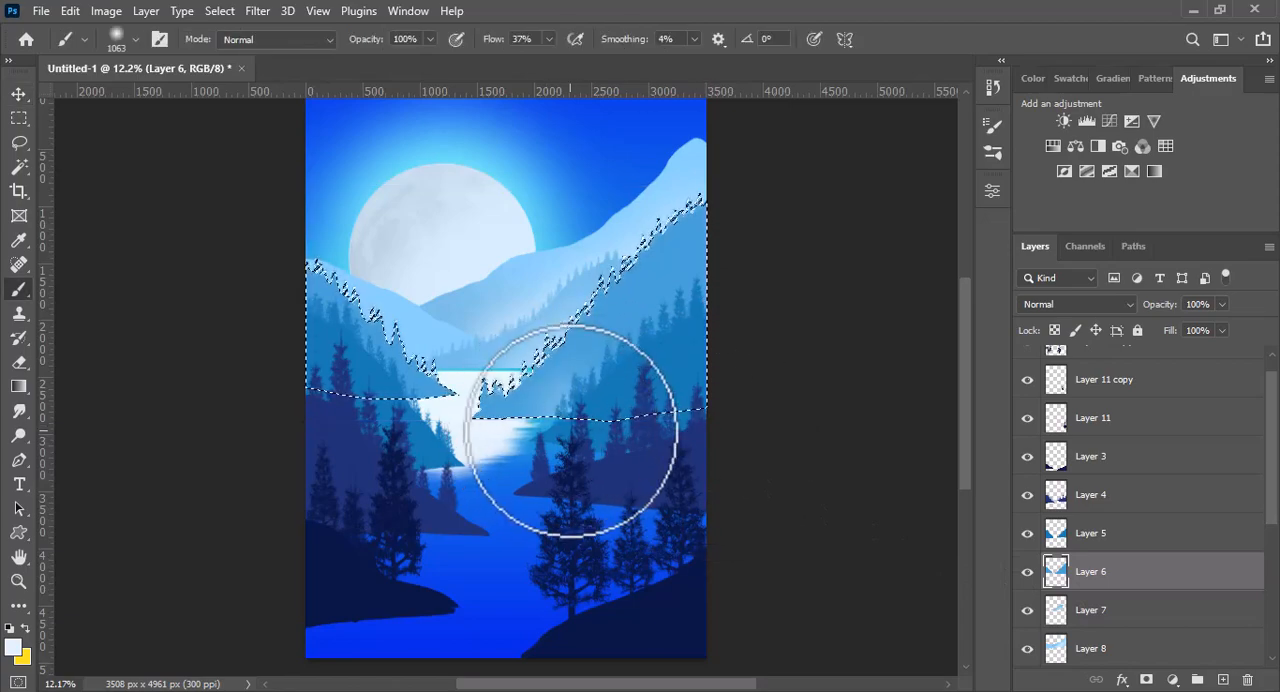
pyautogui.click(14, 646)
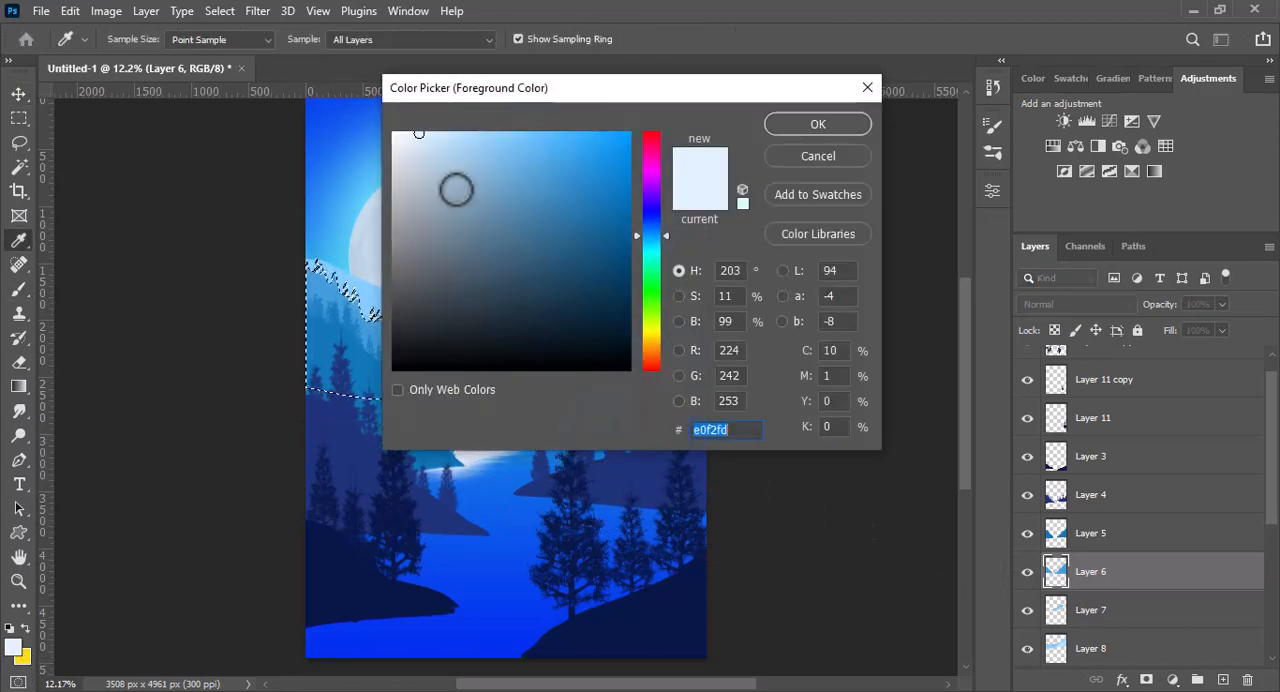
pyautogui.click(471, 151)
pyautogui.click(816, 123)
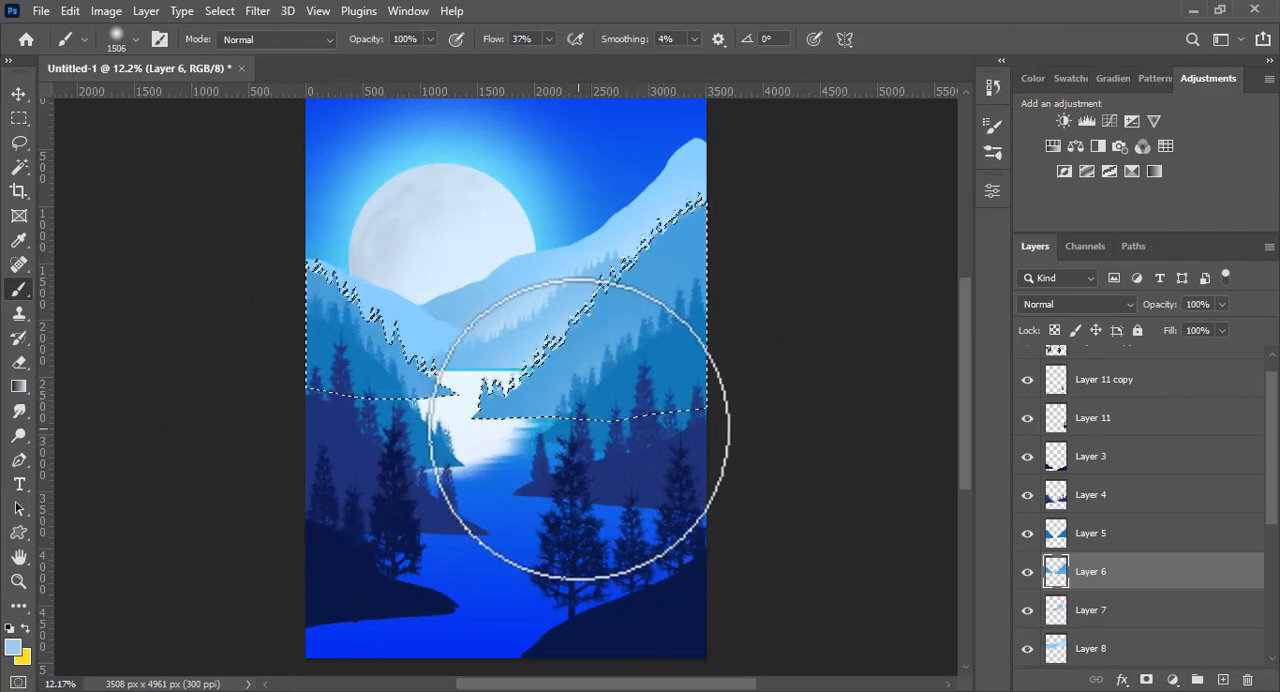
pyautogui.hotkey('ctrl', 'd')
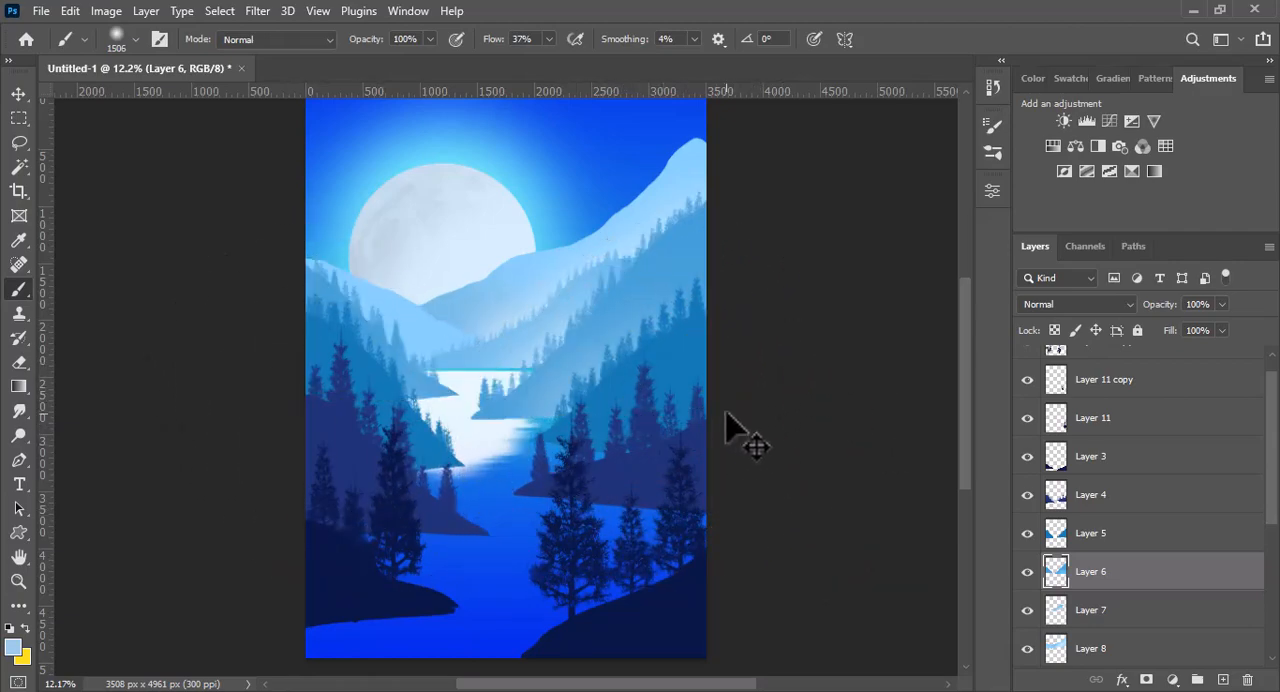
# - Load the Layer 5 mountain as a selection, brush soft light-blue mist along its lower part, and clear the selection
pyautogui.keyDown('ctrl'); pyautogui.click(697, 364); pyautogui.keyUp('ctrl')
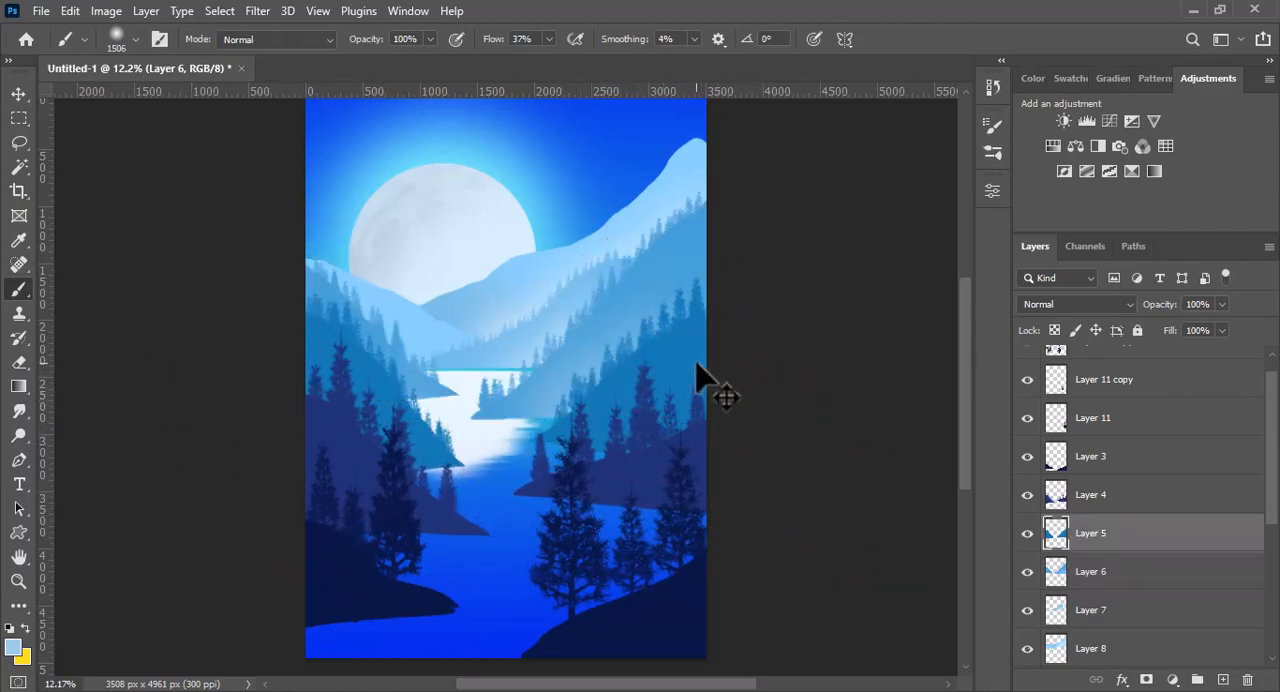
pyautogui.keyDown('ctrl'); pyautogui.click(1058, 535); pyautogui.keyUp('ctrl')
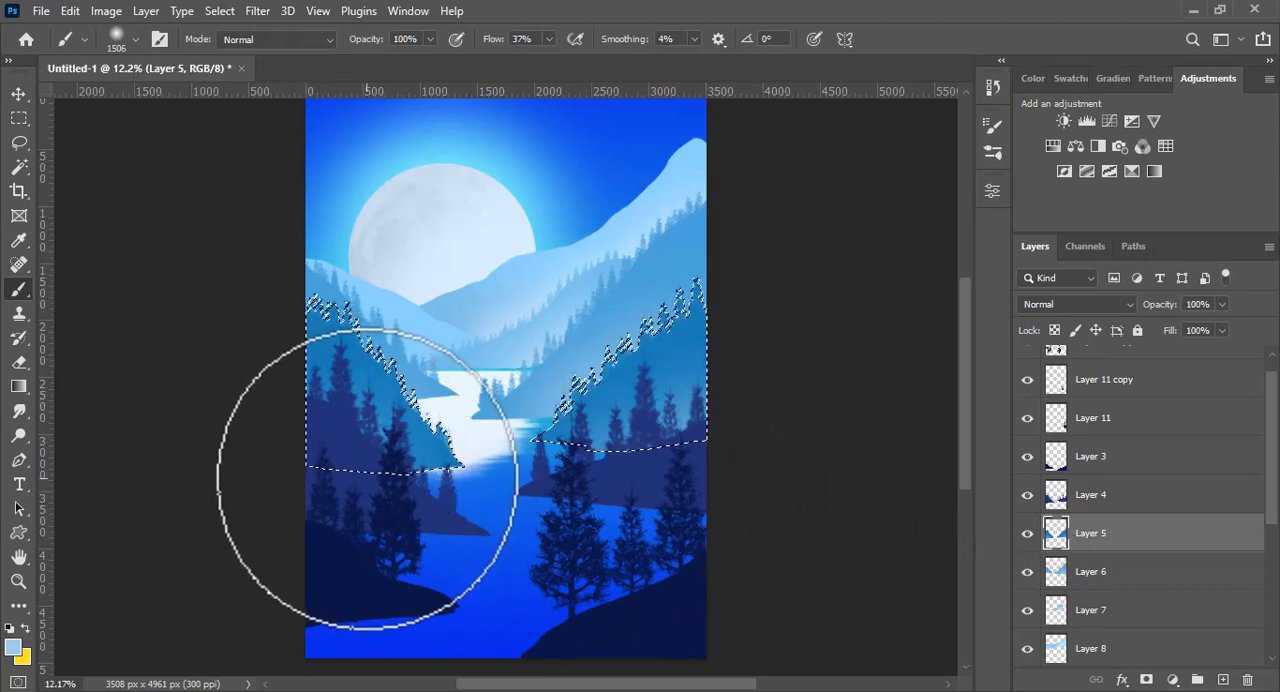
pyautogui.click(365, 482)
pyautogui.hotkey('ctrl', 'd')
# - Merge the foreground tree layers Layer 11 copy 2, Layer 11 copy and Layer 11 with Layer 3 into one layer
pyautogui.keyDown('ctrl'); pyautogui.click(698, 510); pyautogui.keyUp('ctrl')
pyautogui.press('w')
pyautogui.click(1027, 405)
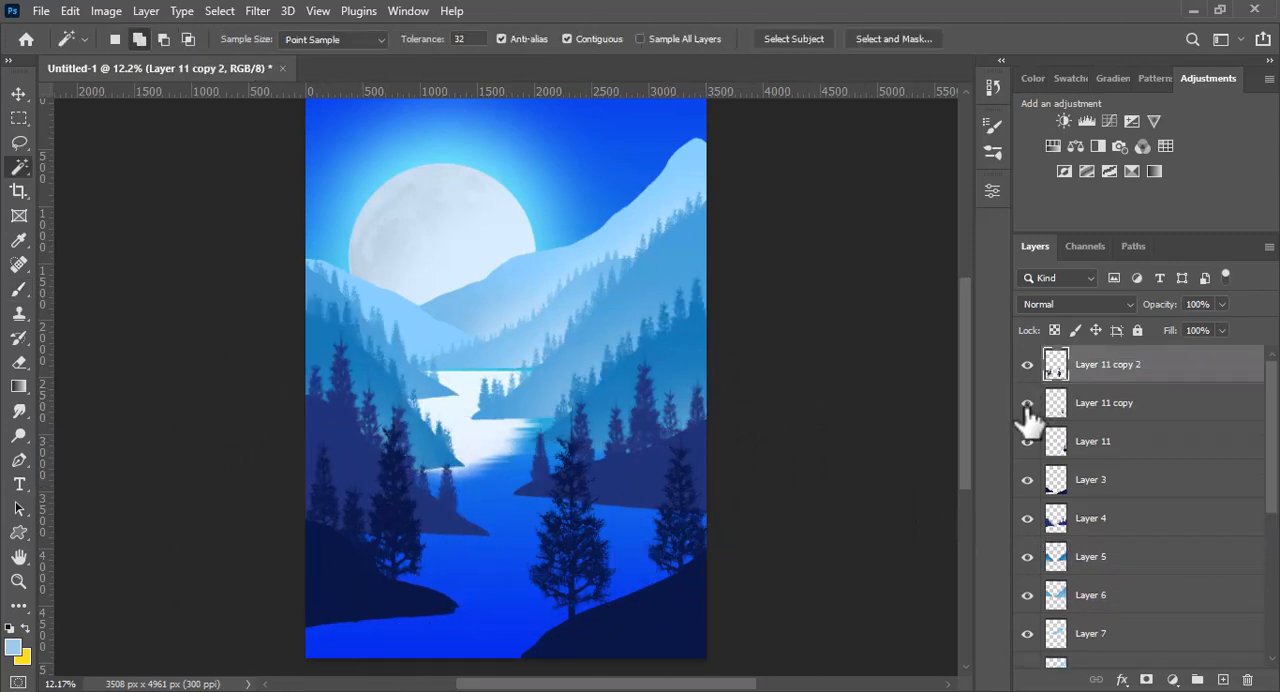
pyautogui.keyDown('shift'); pyautogui.click(1086, 400); pyautogui.keyUp('shift')
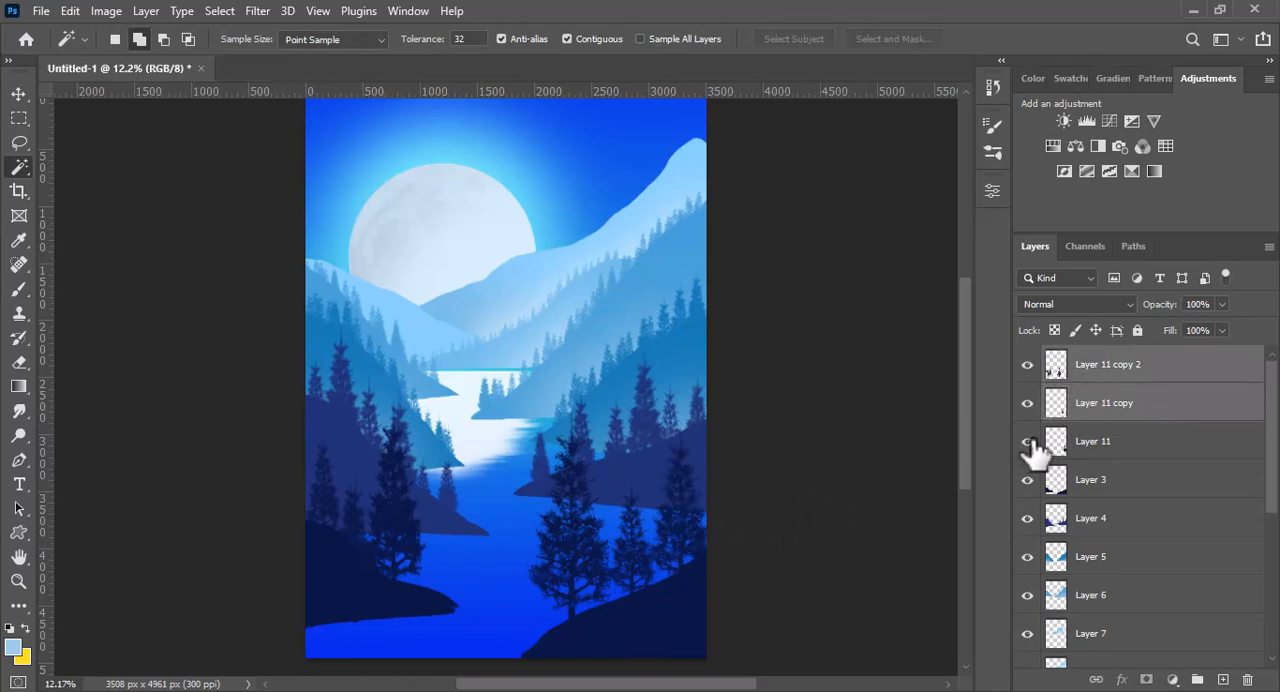
pyautogui.click(1082, 450)
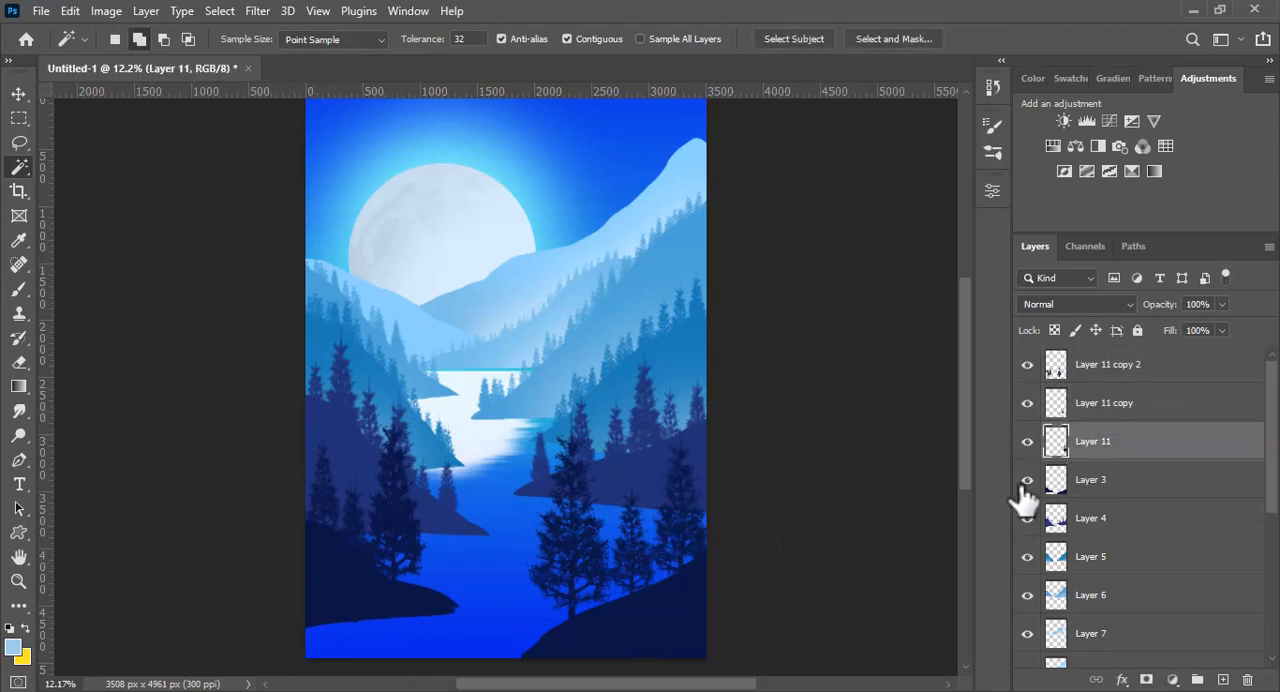
pyautogui.keyDown('shift'); pyautogui.click(1093, 385); pyautogui.keyUp('shift')
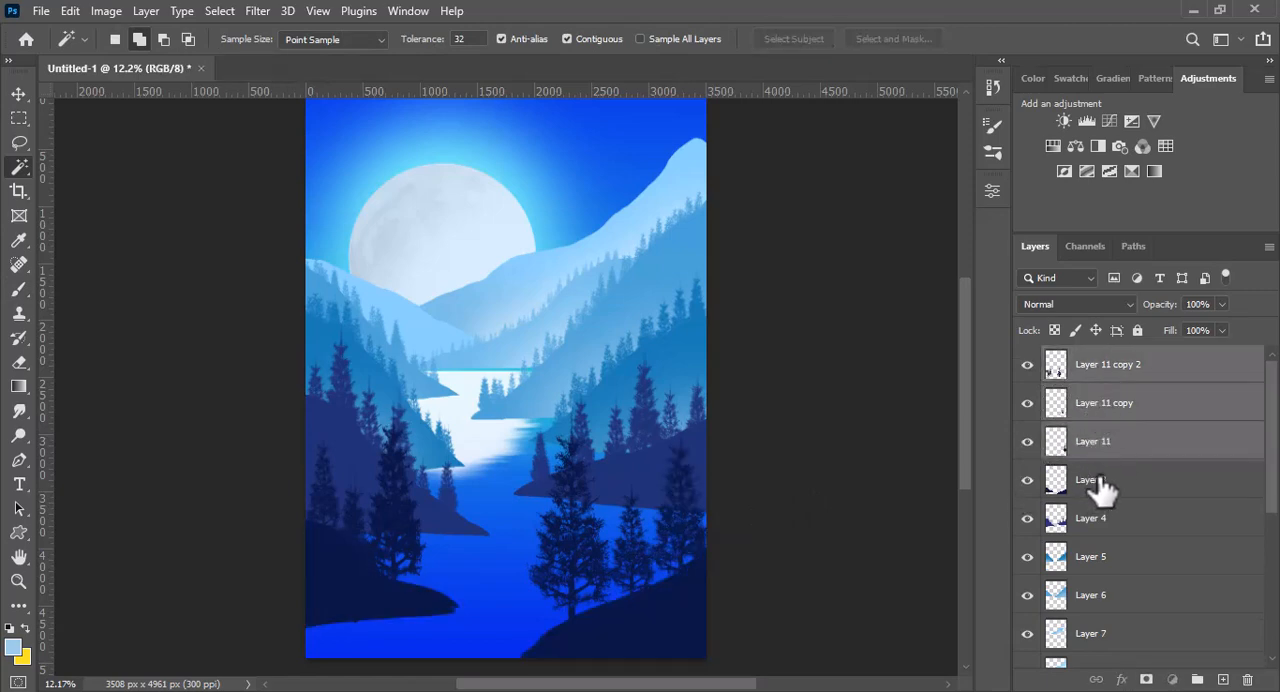
pyautogui.rightClick(1100, 487)
pyautogui.click(919, 553)
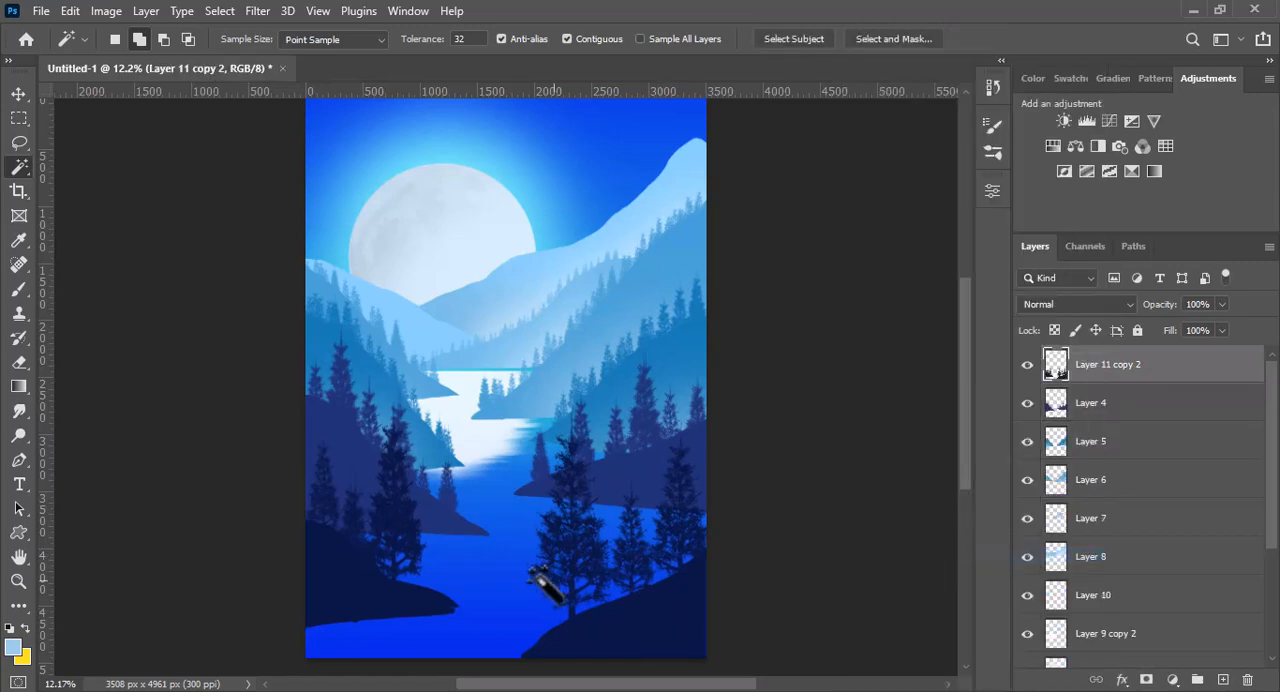
# - Select the left foreground bank and its trees with the Magic Wand and copy them to a new layer
pyautogui.click(330, 572)
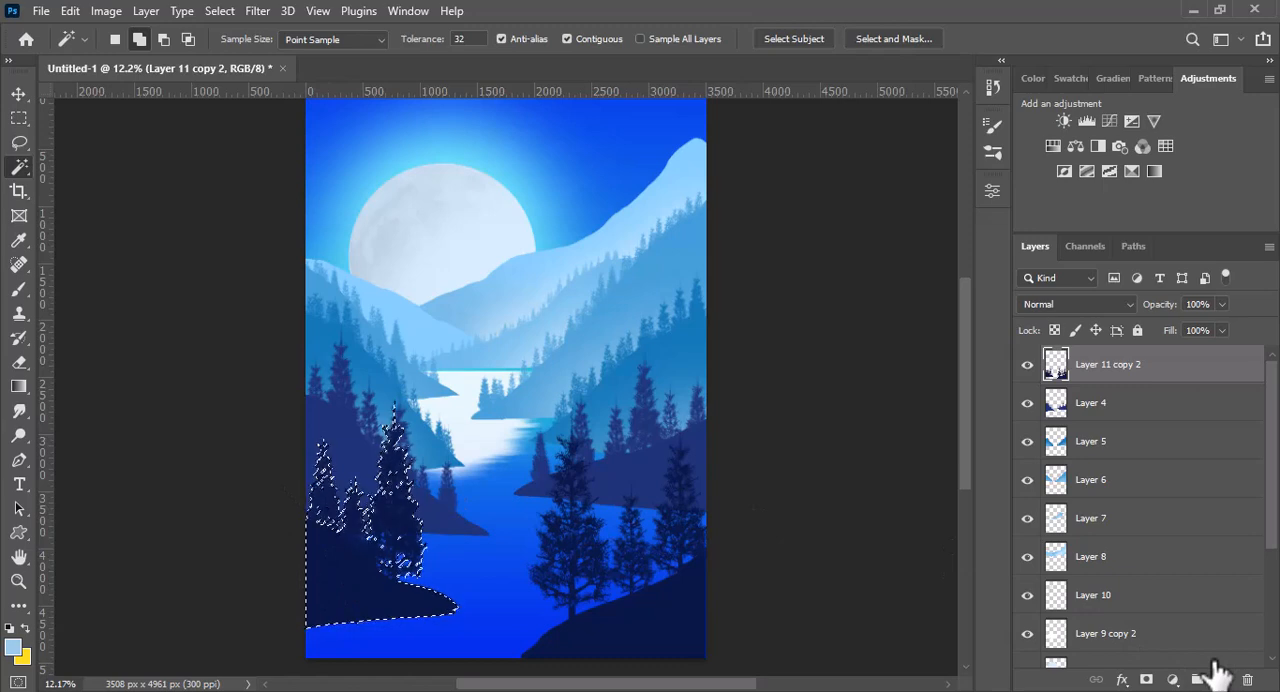
pyautogui.hotkey('ctrl', 'j')
pyautogui.press('v')
pyautogui.moveTo(548, 478); pyautogui.dragTo(455, 452)
# - Flip the copied bank vertically, set its opacity to 60%, and place it beneath the left foreground shoreline as a reflection
pyautogui.rightClick(455, 455)
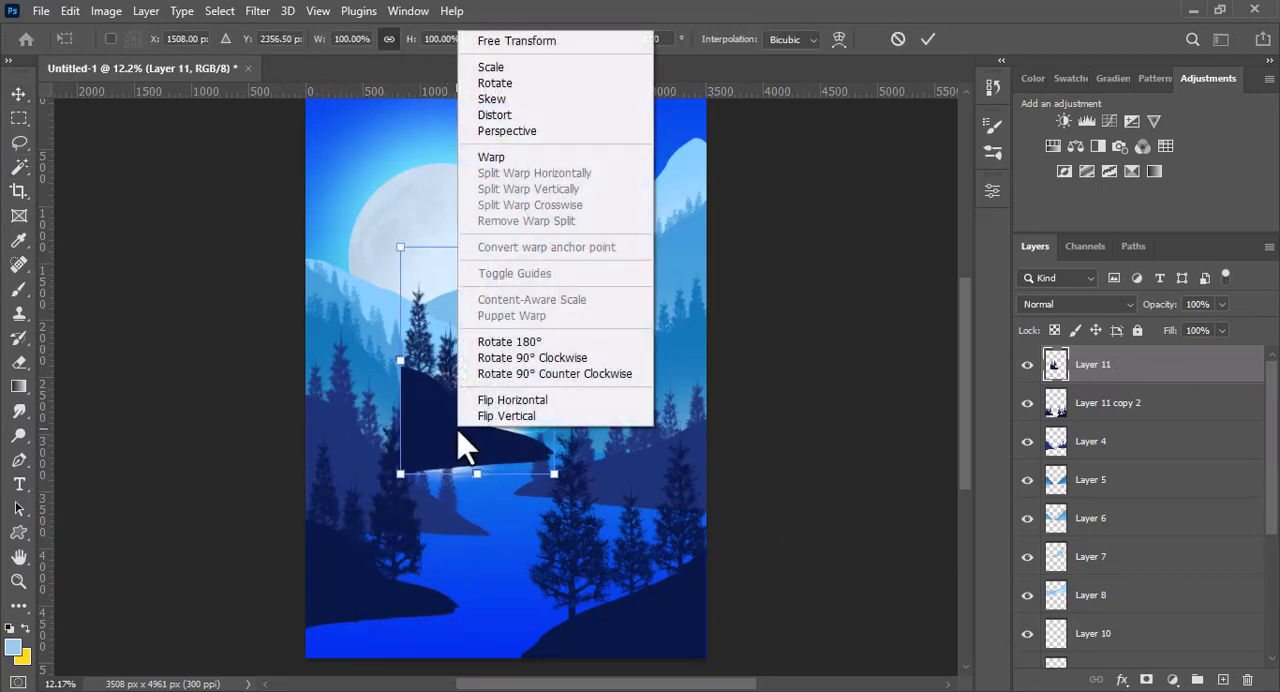
pyautogui.click(507, 401)
pyautogui.rightClick(497, 435)
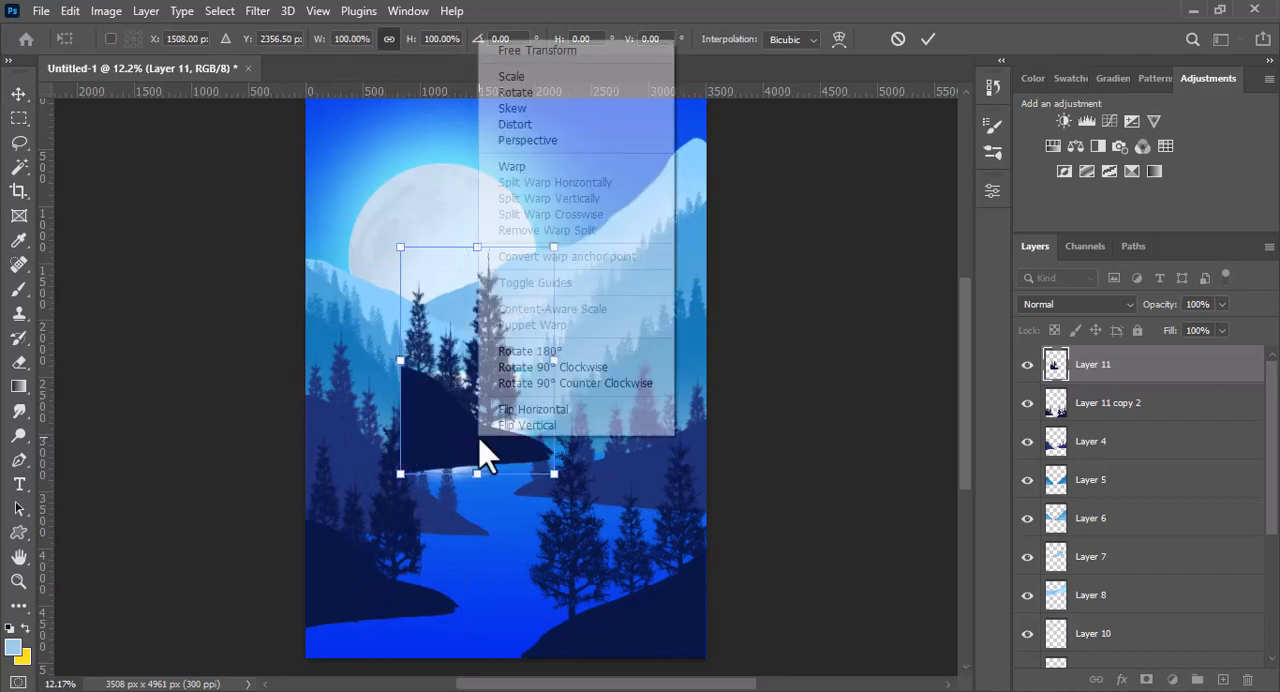
pyautogui.click(510, 429)
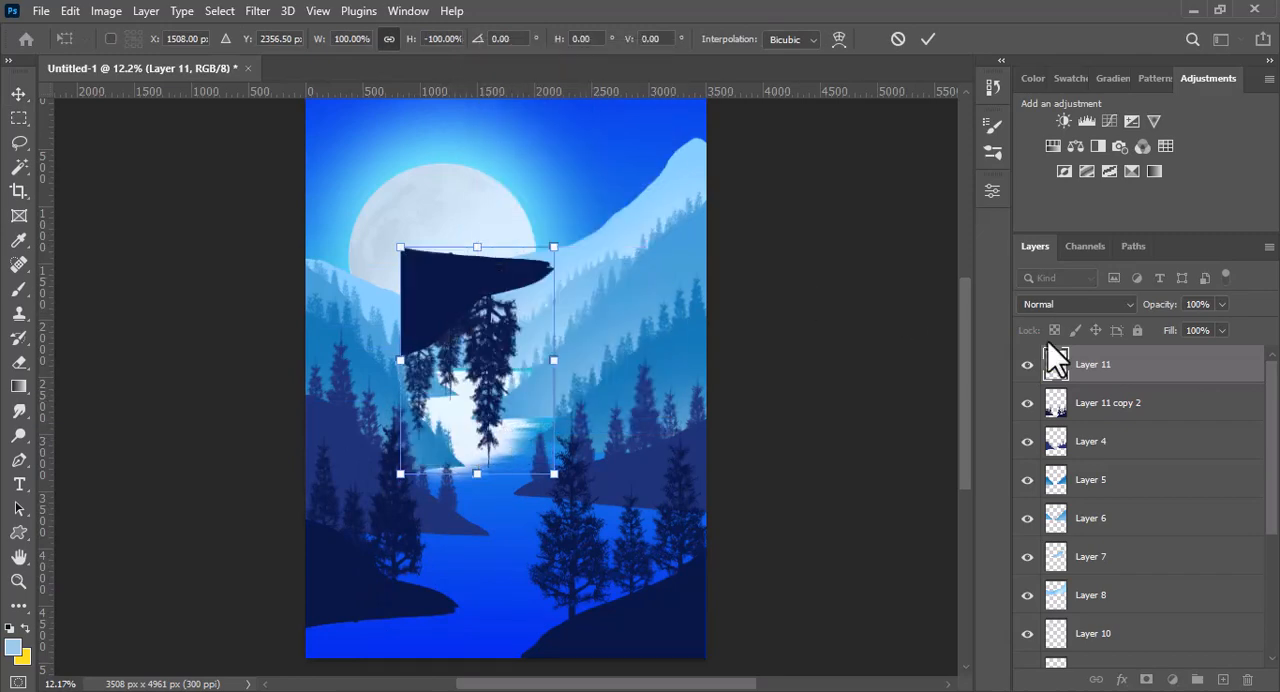
pyautogui.moveTo(1160, 304); pyautogui.dragTo(1145, 302)
pyautogui.moveTo(466, 305); pyautogui.dragTo(388, 670)
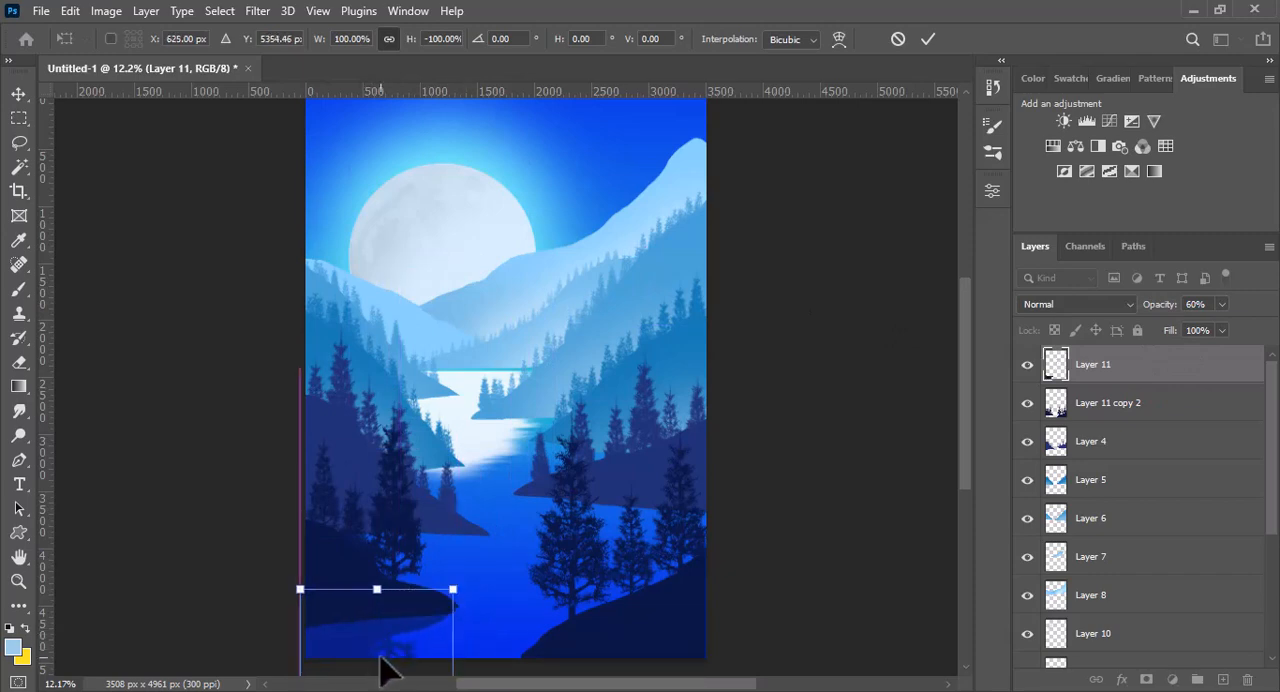
pyautogui.click(927, 40)
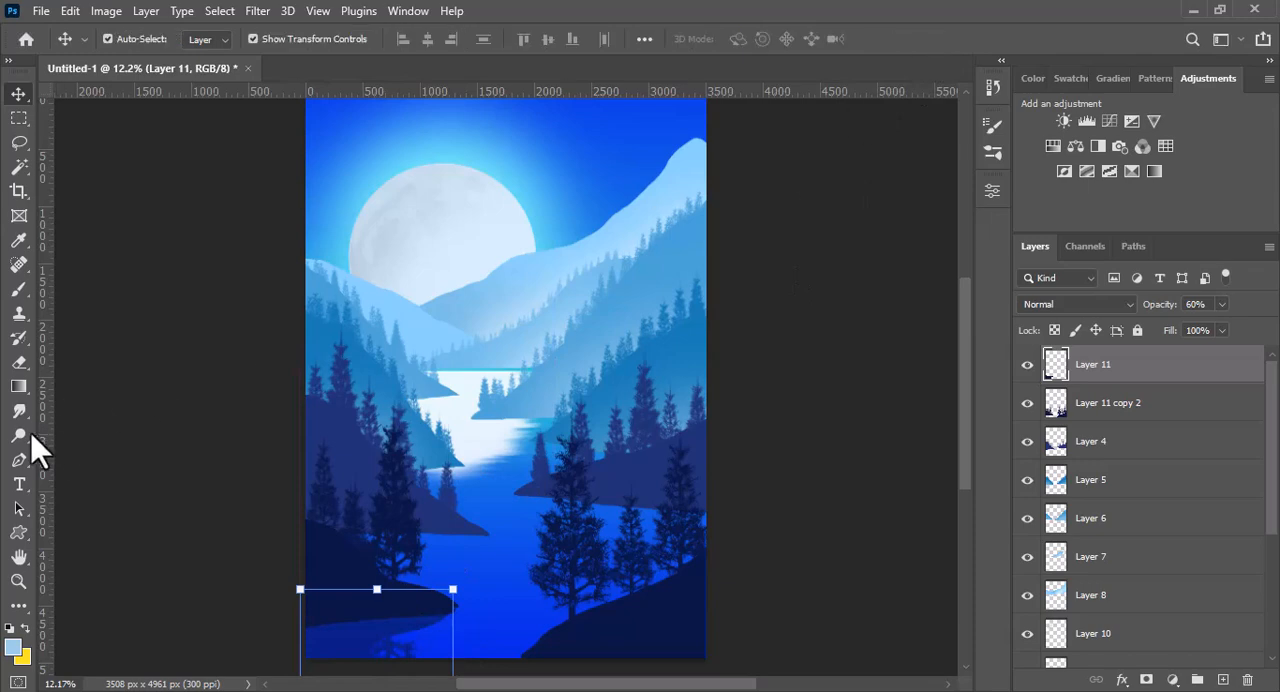
# - Smudge the edges of the left bank's reflection into horizontal ripples, reducing the brush to 25 px and raising strength to 78%
pyautogui.click(19, 411)
pyautogui.moveTo(468, 632); pyautogui.dragTo(640, 620)
pyautogui.moveTo(967, 539); pyautogui.dragTo(967, 567)
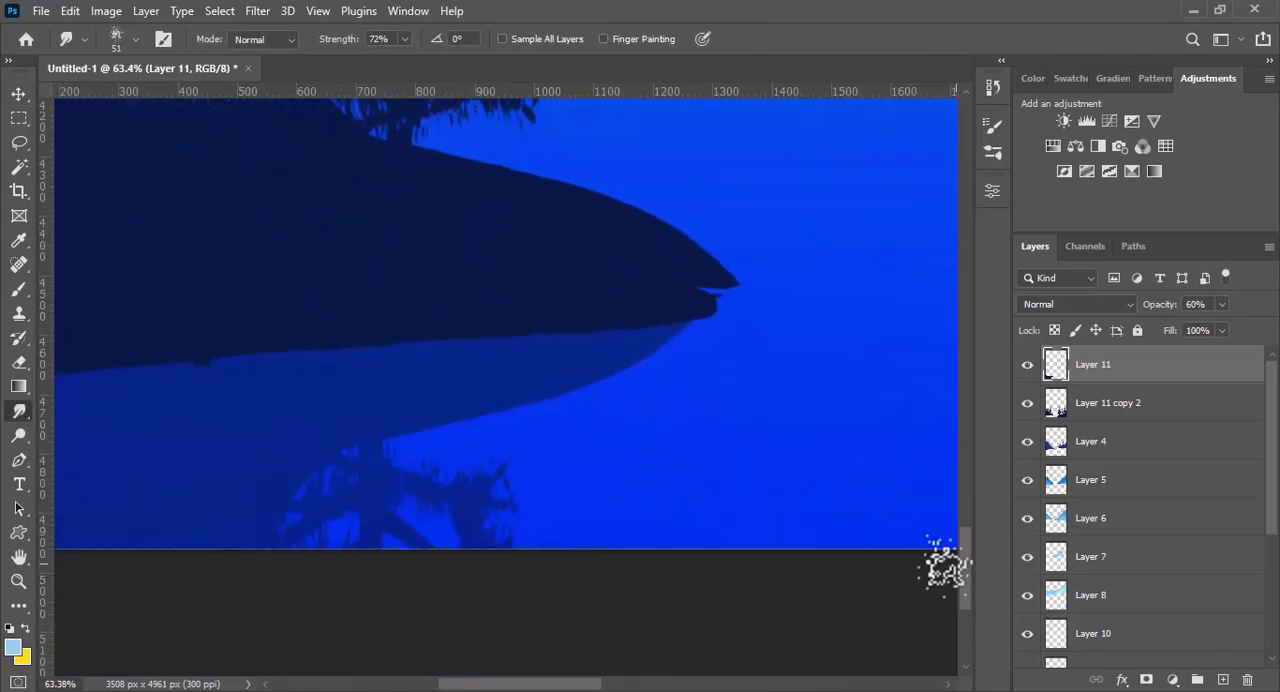
pyautogui.moveTo(578, 685); pyautogui.dragTo(563, 686)
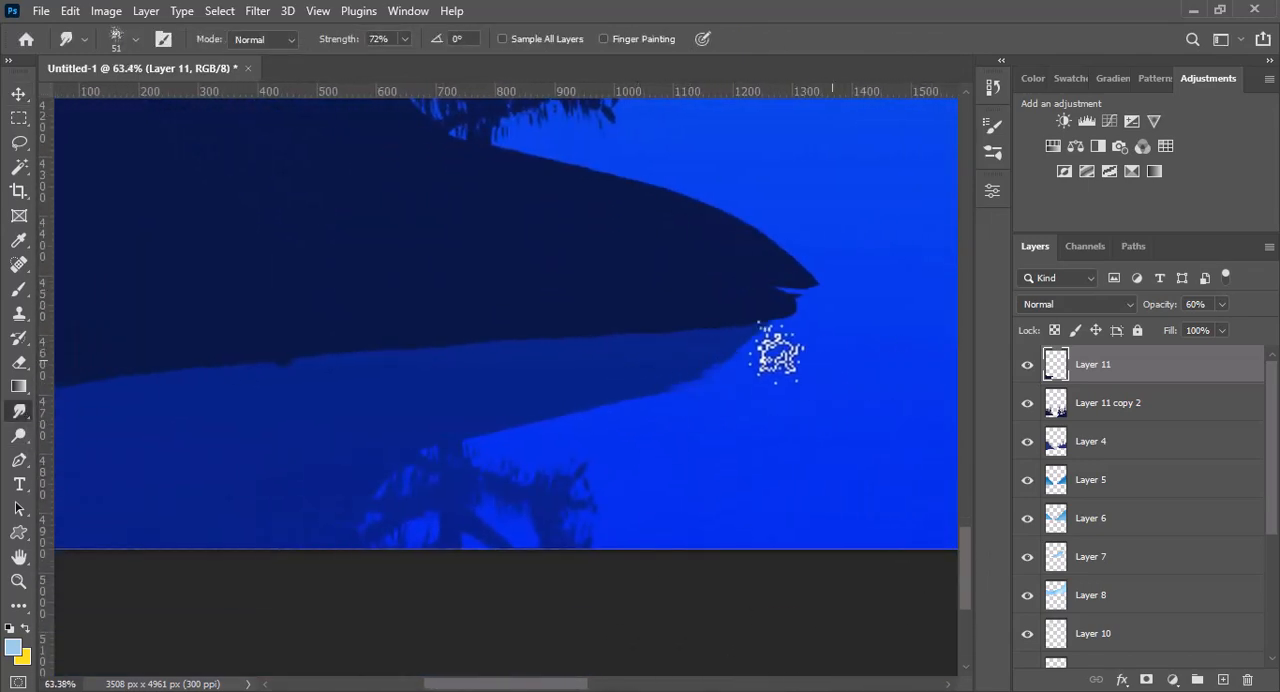
pyautogui.moveTo(745, 347); pyautogui.dragTo(826, 341)
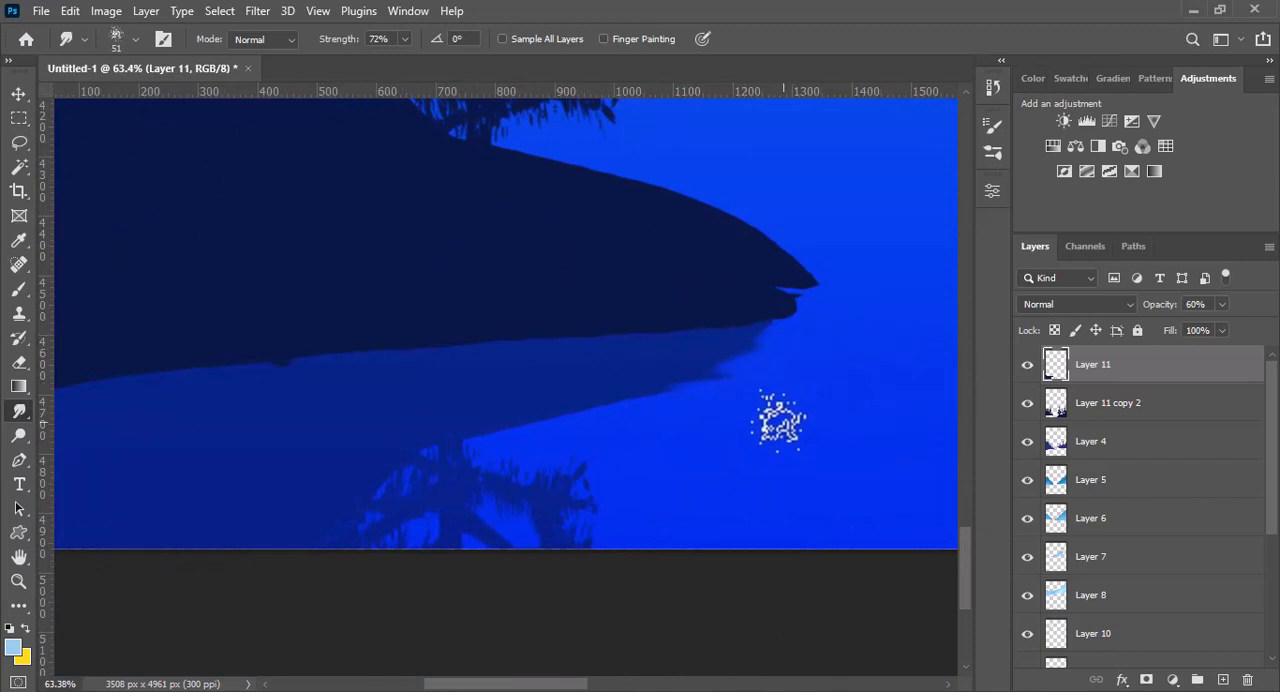
pyautogui.moveTo(777, 427); pyautogui.dragTo(760, 431)
pyautogui.moveTo(678, 412); pyautogui.dragTo(685, 413)
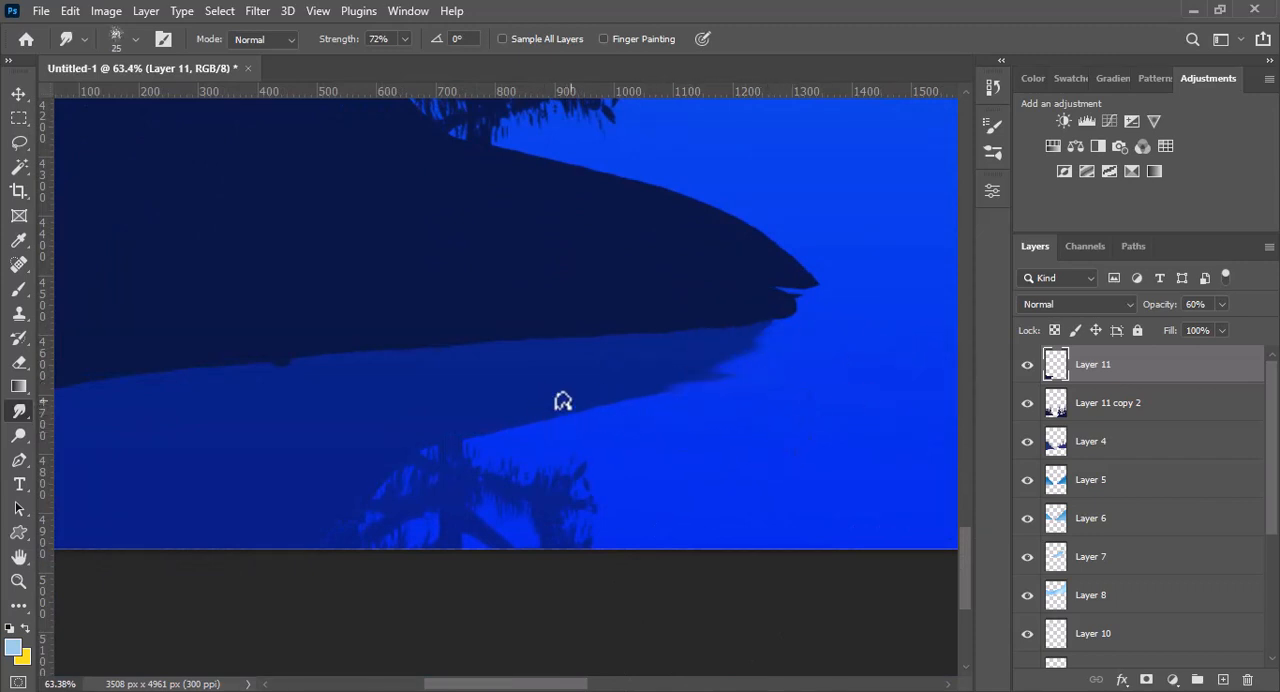
pyautogui.click(405, 41)
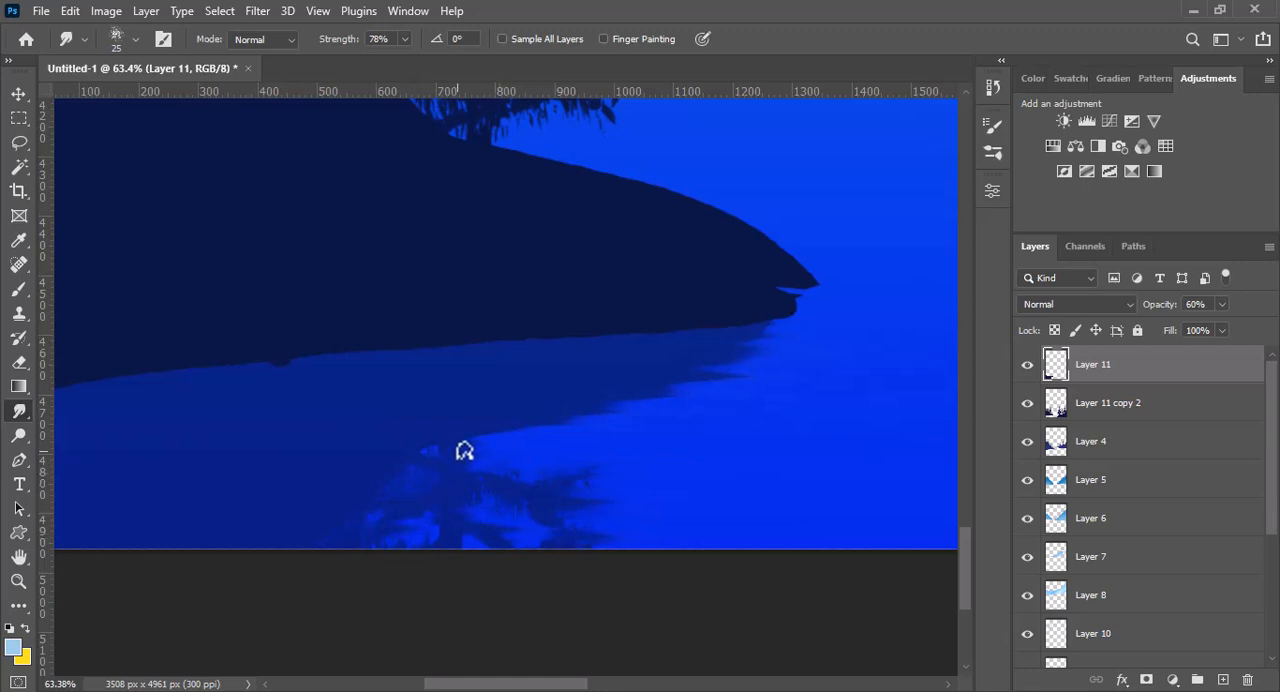
# - Raise the Smudge strength to 96% and pull longer horizontal streaks from the tip of the left bank's reflection
pyautogui.click(405, 38)
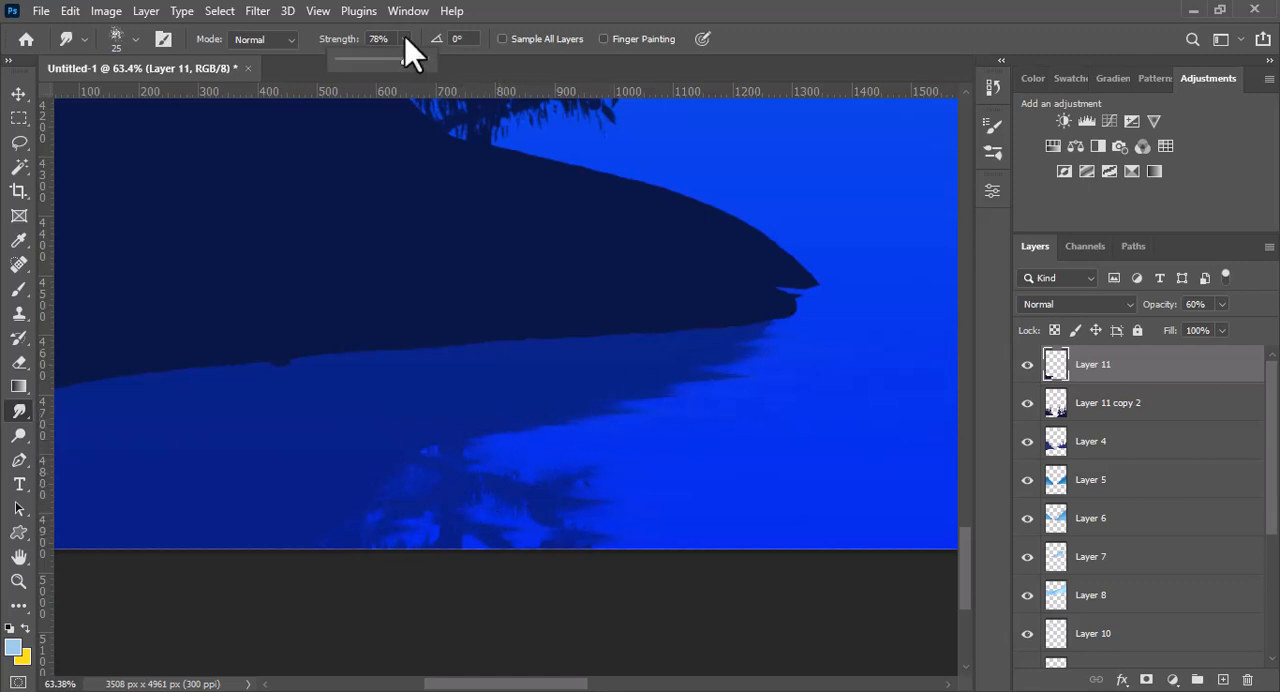
pyautogui.moveTo(665, 399); pyautogui.dragTo(772, 401)
pyautogui.moveTo(726, 377); pyautogui.dragTo(855, 378)
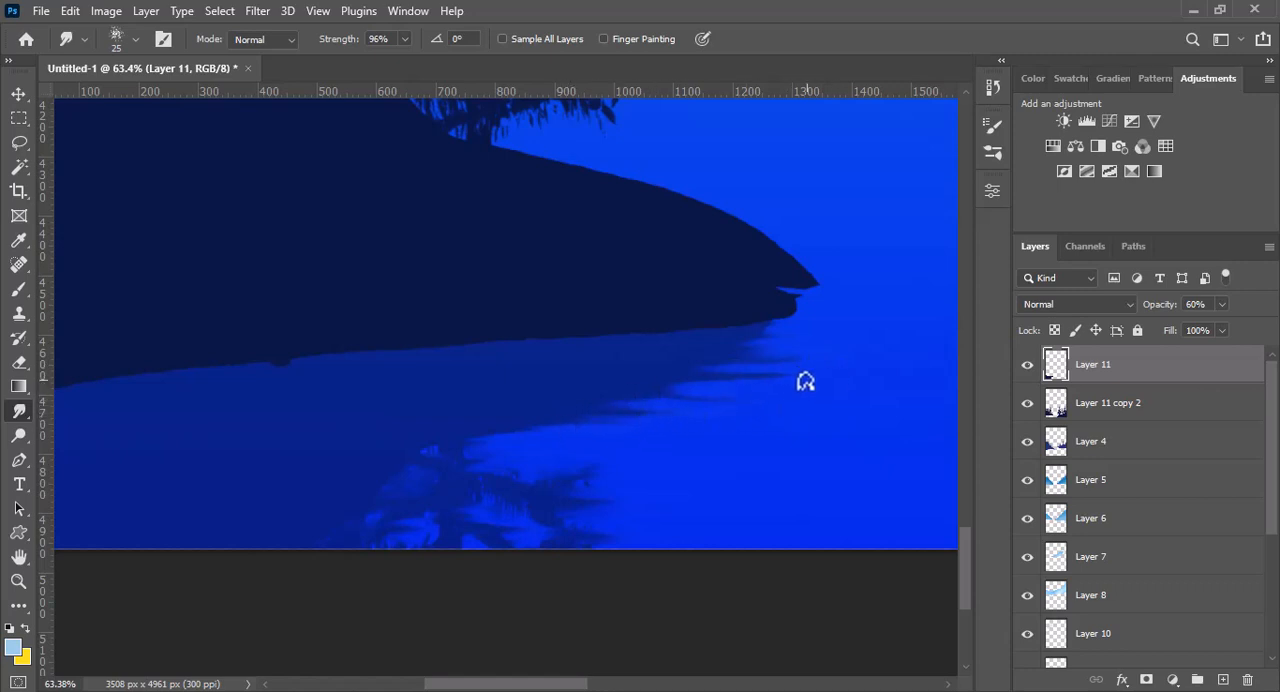
pyautogui.moveTo(752, 358); pyautogui.dragTo(797, 331)
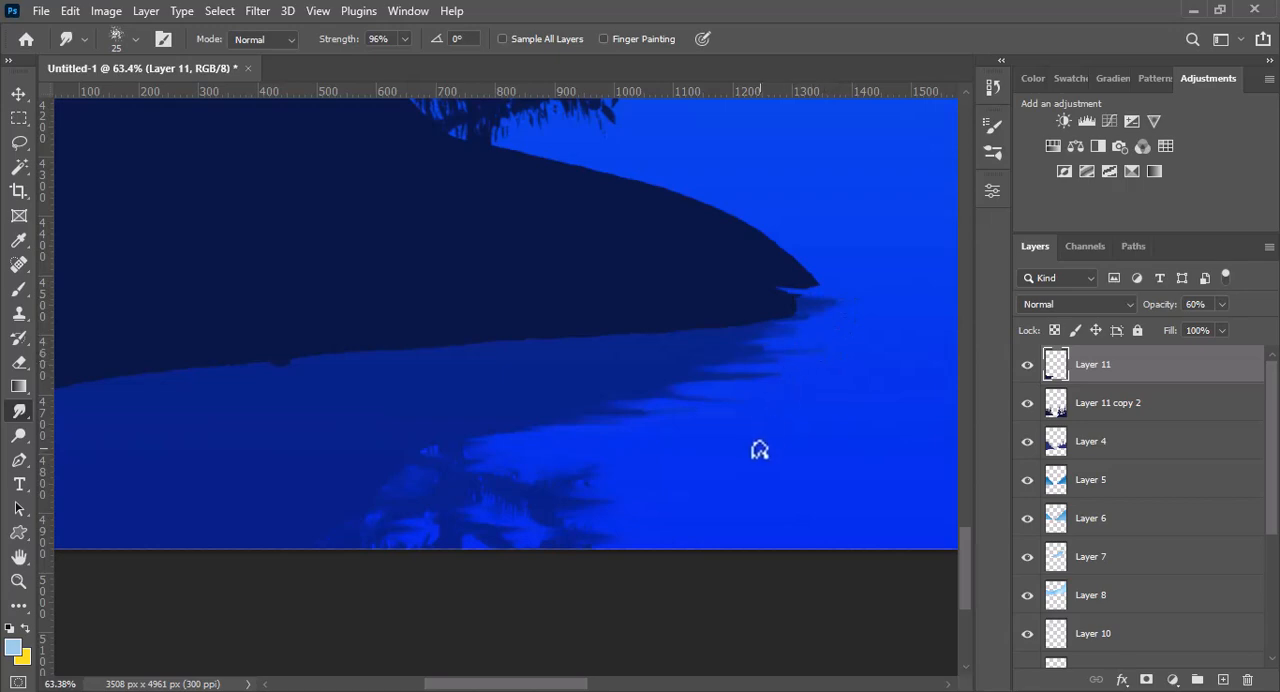
# - Duplicate the purple-blue Layer 4 hills above the original and set the copy's opacity to 69%
pyautogui.hotkey('ctrl', '0')
pyautogui.scroll(-5, 948, 440)
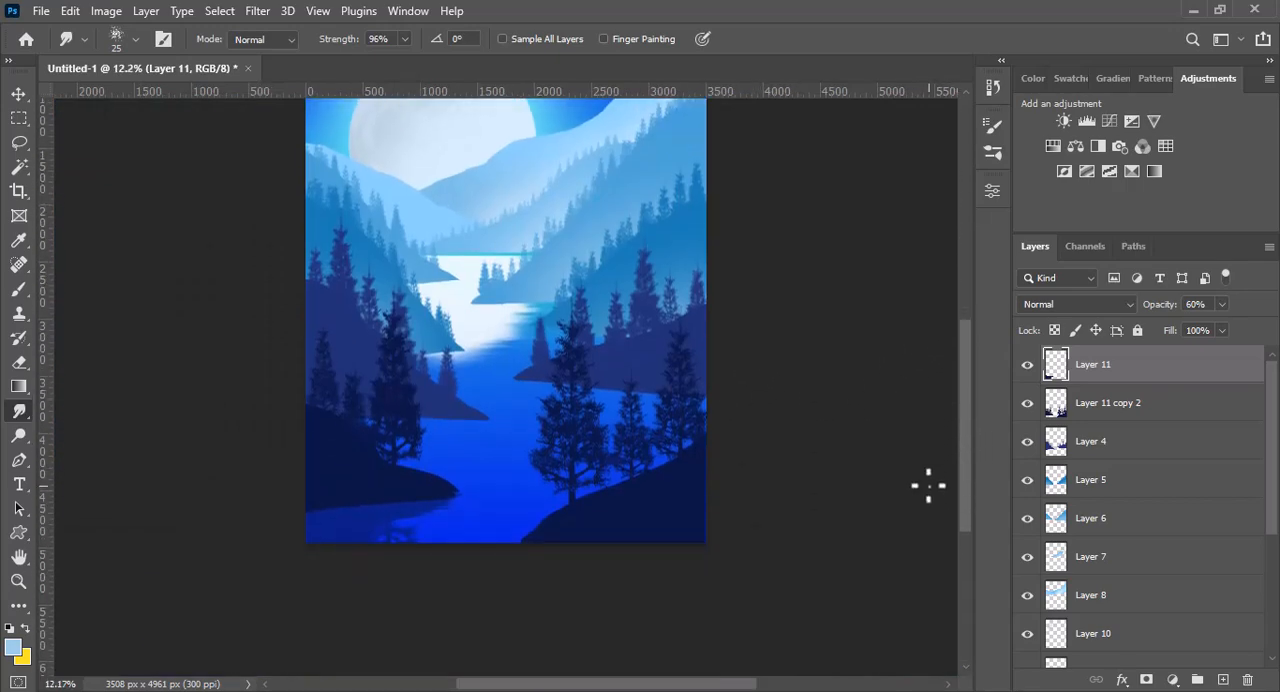
pyautogui.press('v')
pyautogui.click(640, 368)
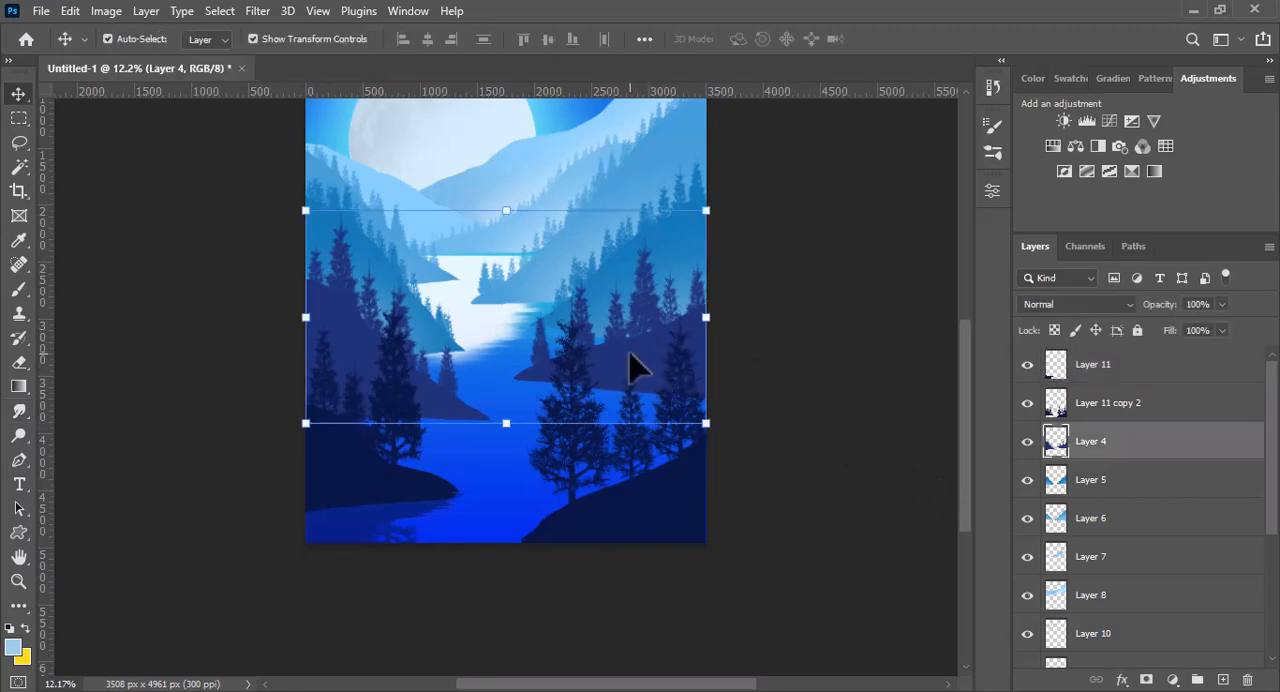
pyautogui.moveTo(634, 371); pyautogui.dragTo(640, 280)
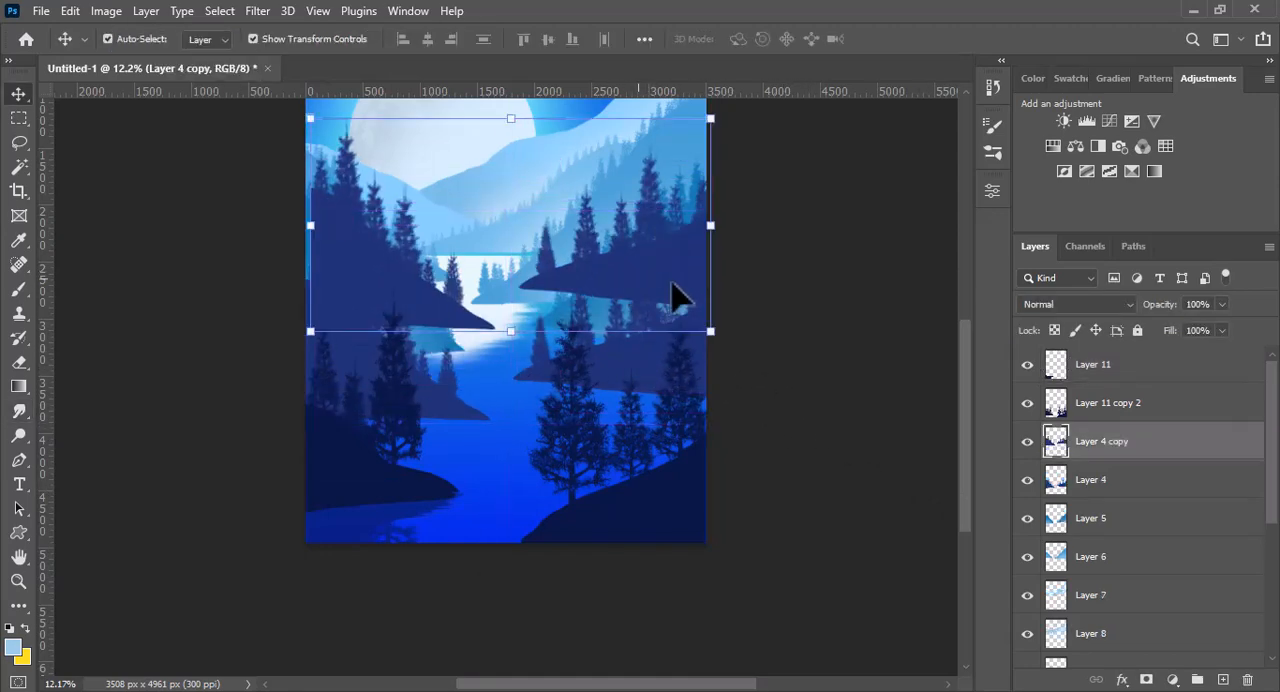
pyautogui.moveTo(1175, 304); pyautogui.dragTo(1144, 315)
# - Flip the Layer 4 copy vertically and move the mirrored hills slightly lower
pyautogui.rightClick(613, 259)
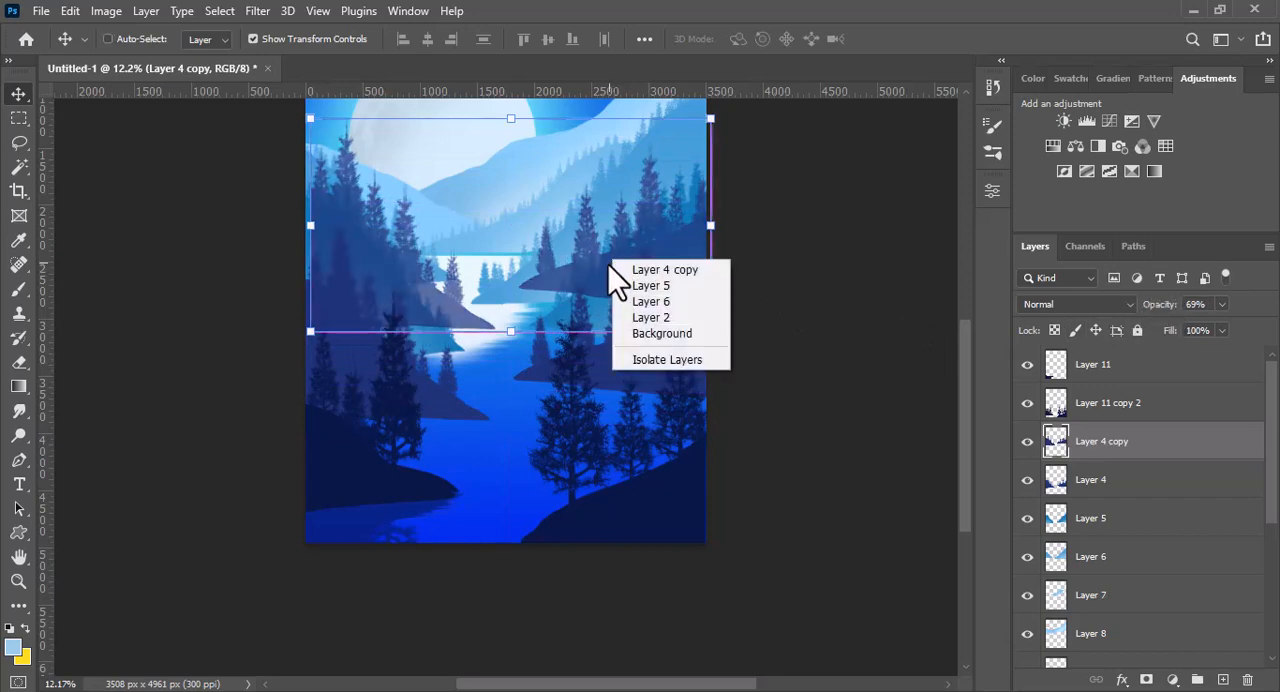
pyautogui.click(603, 273)
pyautogui.hotkey('ctrl', 't')
pyautogui.rightClick(614, 286)
pyautogui.click(700, 651)
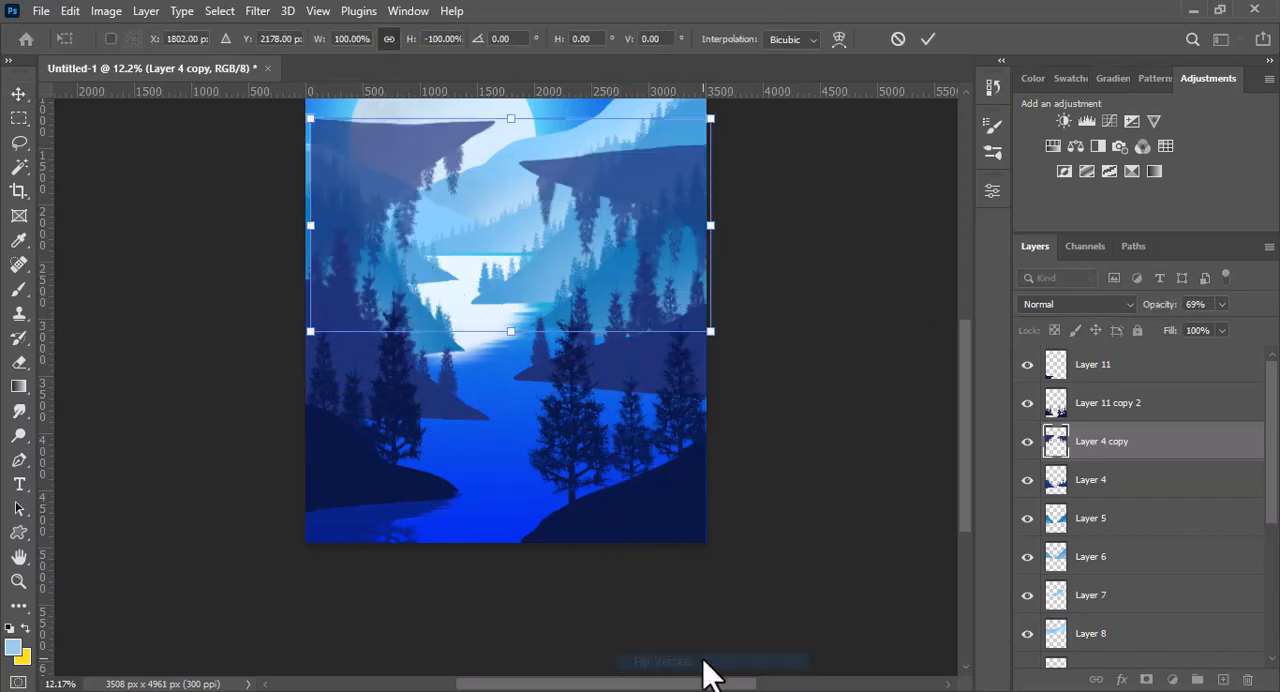
pyautogui.moveTo(640, 215); pyautogui.dragTo(630, 268)
pyautogui.rightClick(21, 120)
pyautogui.click(80, 138)
pyautogui.moveTo(284, 160); pyautogui.dragTo(310, 163)
pyautogui.hotkey('ctrl', 'd')
pyautogui.moveTo(165, 208); pyautogui.dragTo(32, 135)
pyautogui.hotkey('ctrl', 'd')
# - Select the left mirrored hill with the Rectangular Marquee and cut it to a separate layer
pyautogui.rightClick(18, 119)
pyautogui.click(80, 116)
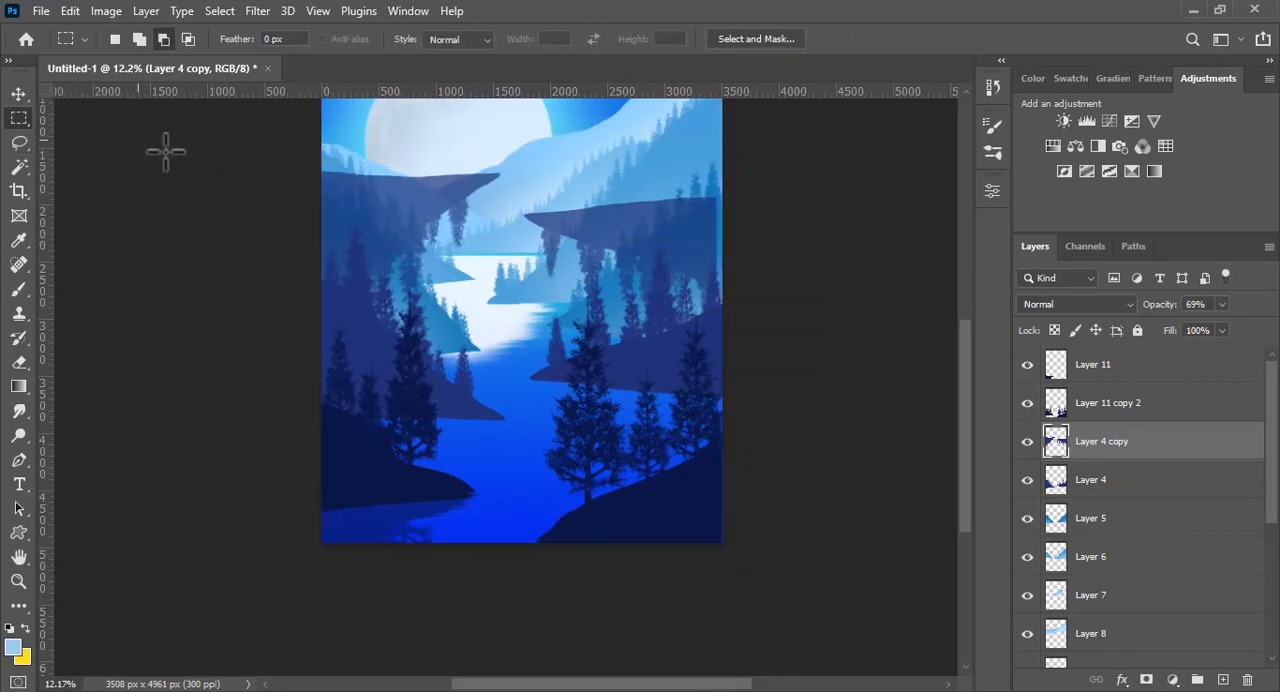
pyautogui.moveTo(302, 145); pyautogui.dragTo(516, 347)
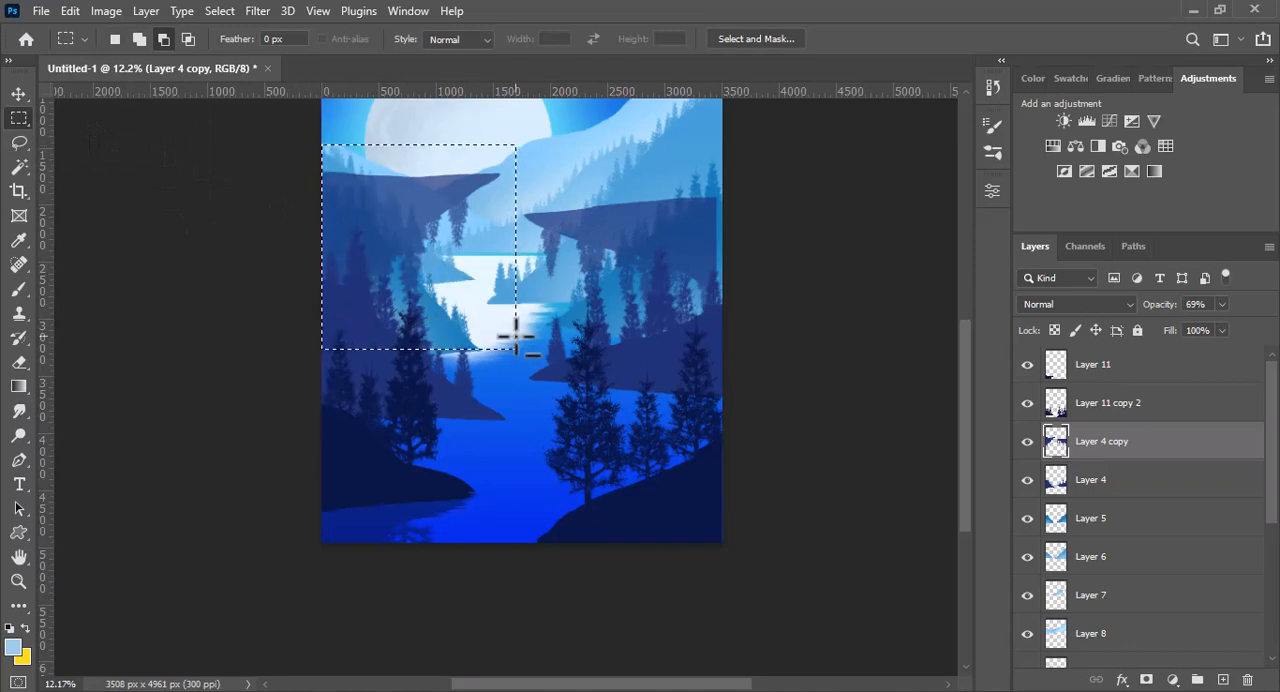
pyautogui.rightClick(417, 199)
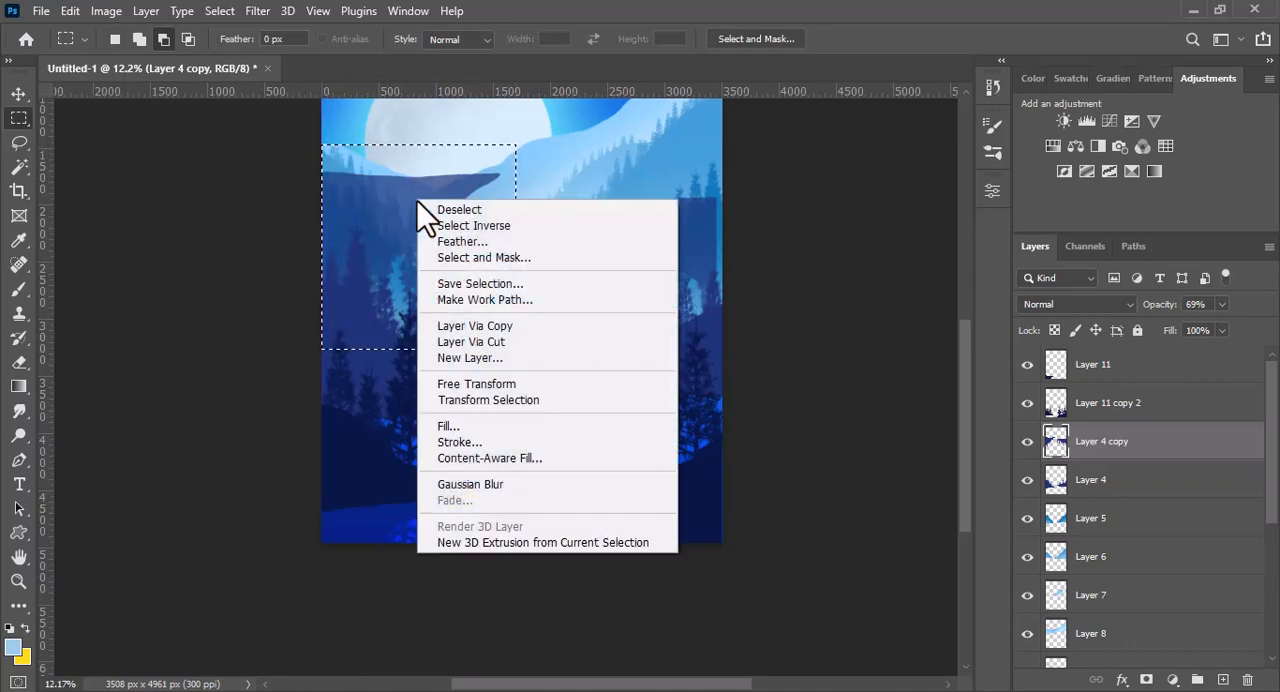
pyautogui.click(515, 328)
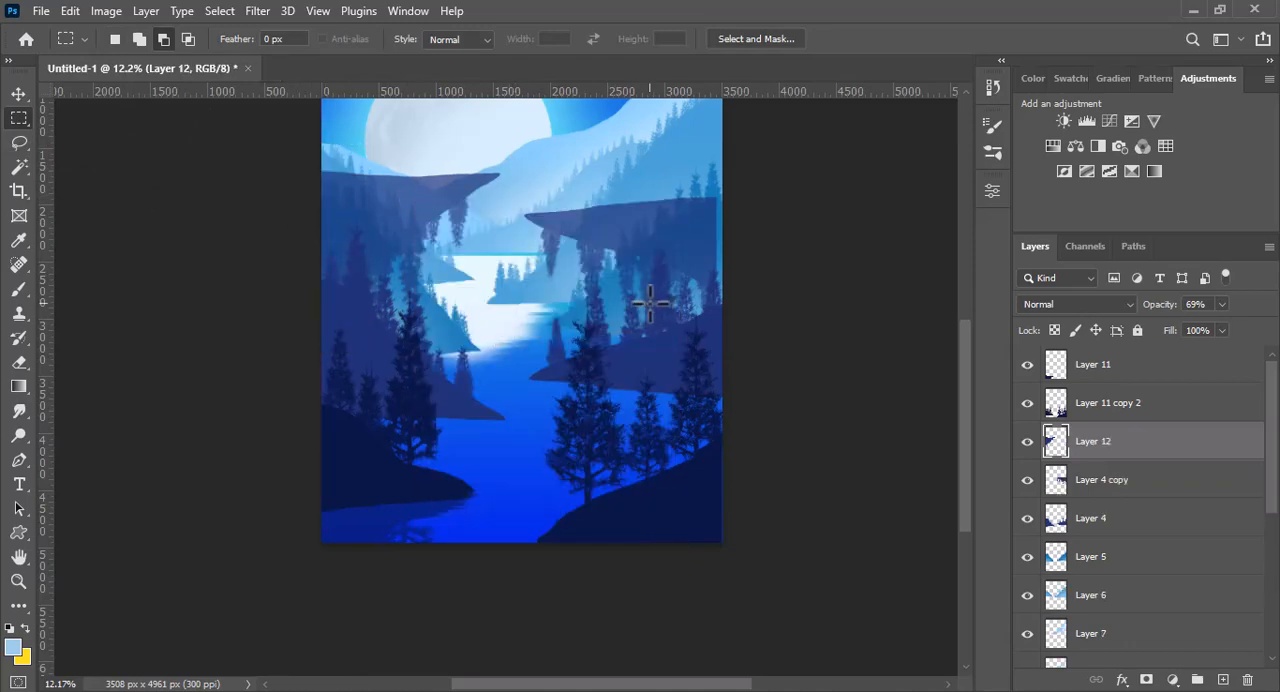
# - Move the two mirrored hill pieces, Layer 12 and Layer 4 copy, down against the undersides of the left and right purple-blue banks
pyautogui.press('v')
pyautogui.moveTo(445, 200); pyautogui.dragTo(457, 436)
pyautogui.moveTo(609, 225); pyautogui.dragTo(725, 403)
pyautogui.moveTo(644, 394); pyautogui.dragTo(646, 398)
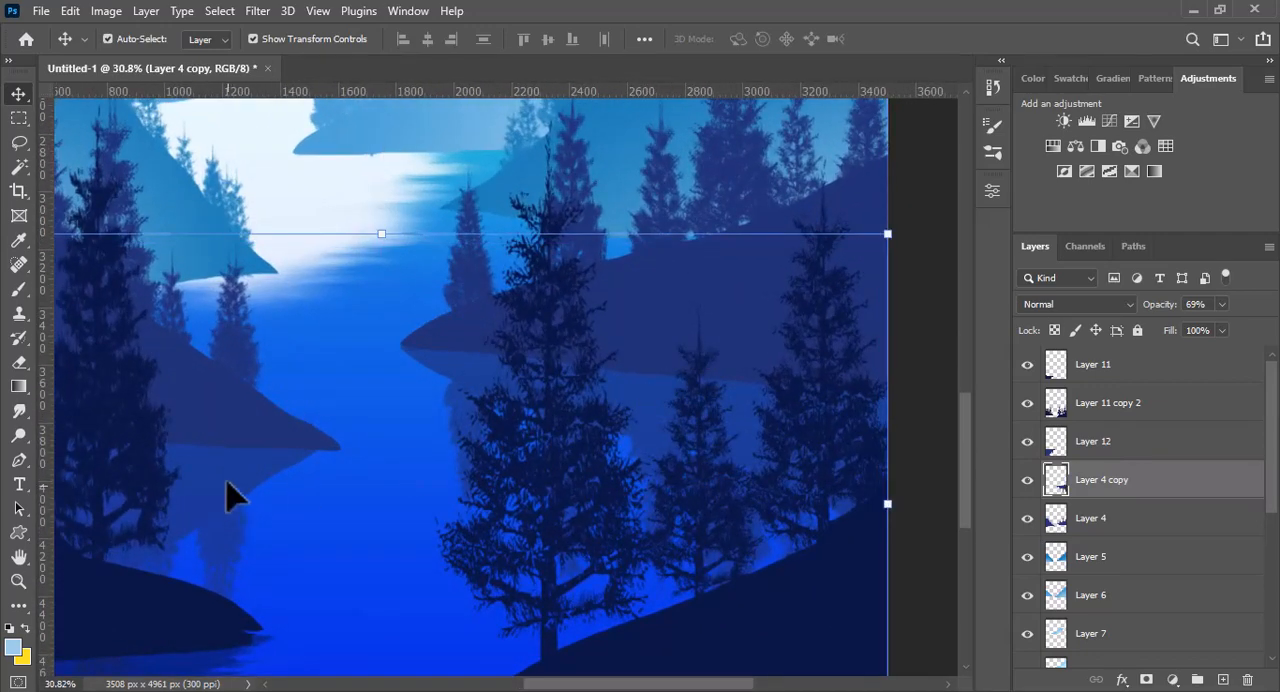
pyautogui.moveTo(240, 491)
pyautogui.mouseDown()
pyautogui.moveTo(255, 492)
pyautogui.moveTo(246, 478)
pyautogui.mouseUp()
# - Set the Smudge strength to 78% and smear the right edge of the left bank's reflection on Layer 12 into horizontal ripples
pyautogui.click(19, 362)
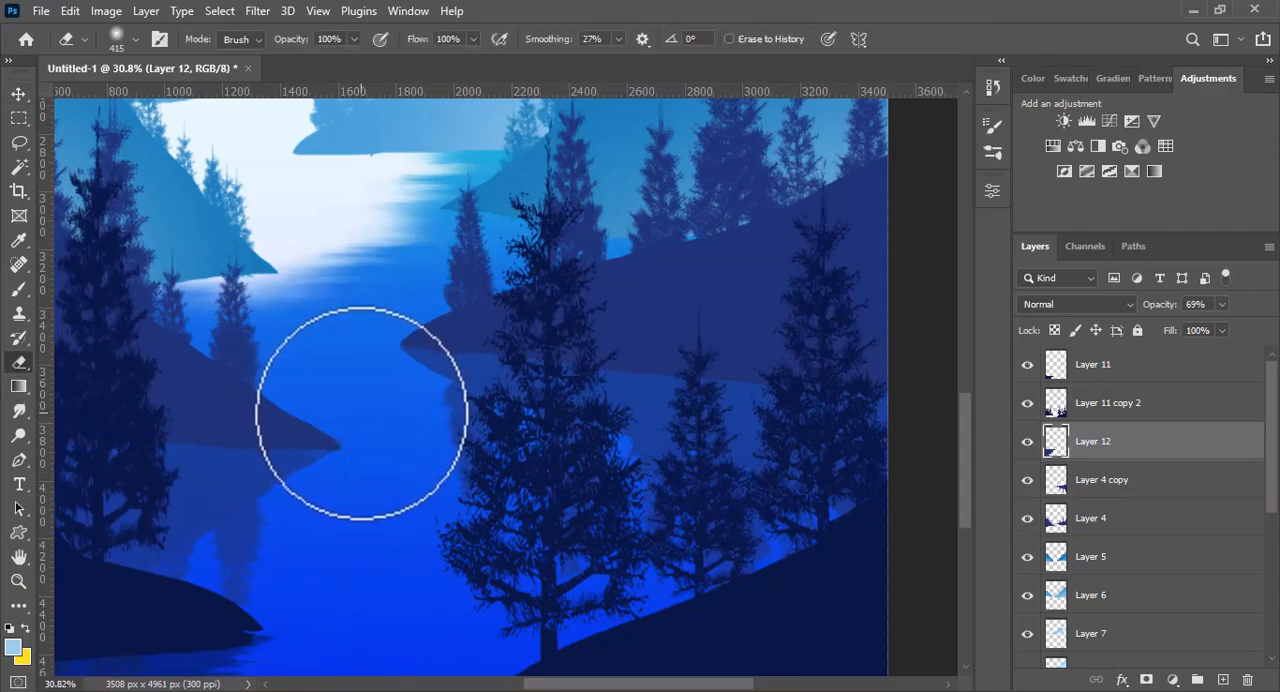
pyautogui.click(19, 410)
pyautogui.moveTo(260, 494); pyautogui.dragTo(316, 494)
pyautogui.moveTo(411, 537); pyautogui.dragTo(717, 537)
pyautogui.moveTo(965, 488); pyautogui.dragTo(965, 510)
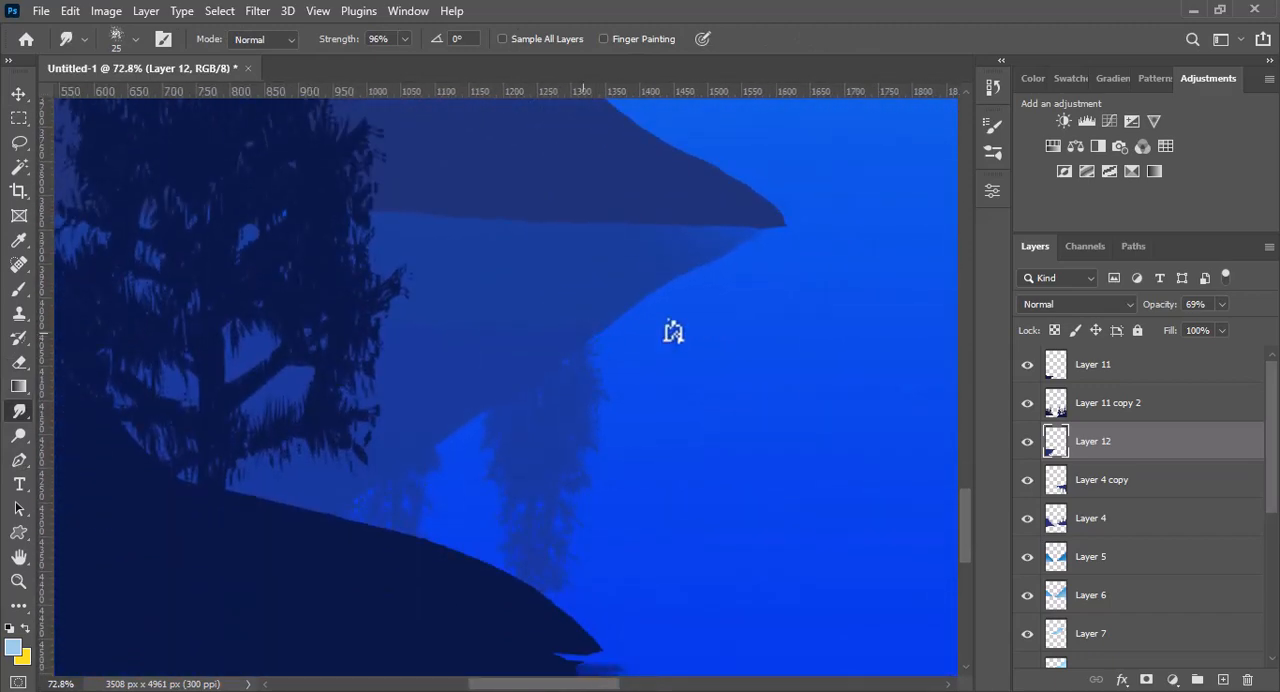
pyautogui.click(404, 39)
pyautogui.moveTo(397, 56); pyautogui.dragTo(389, 59)
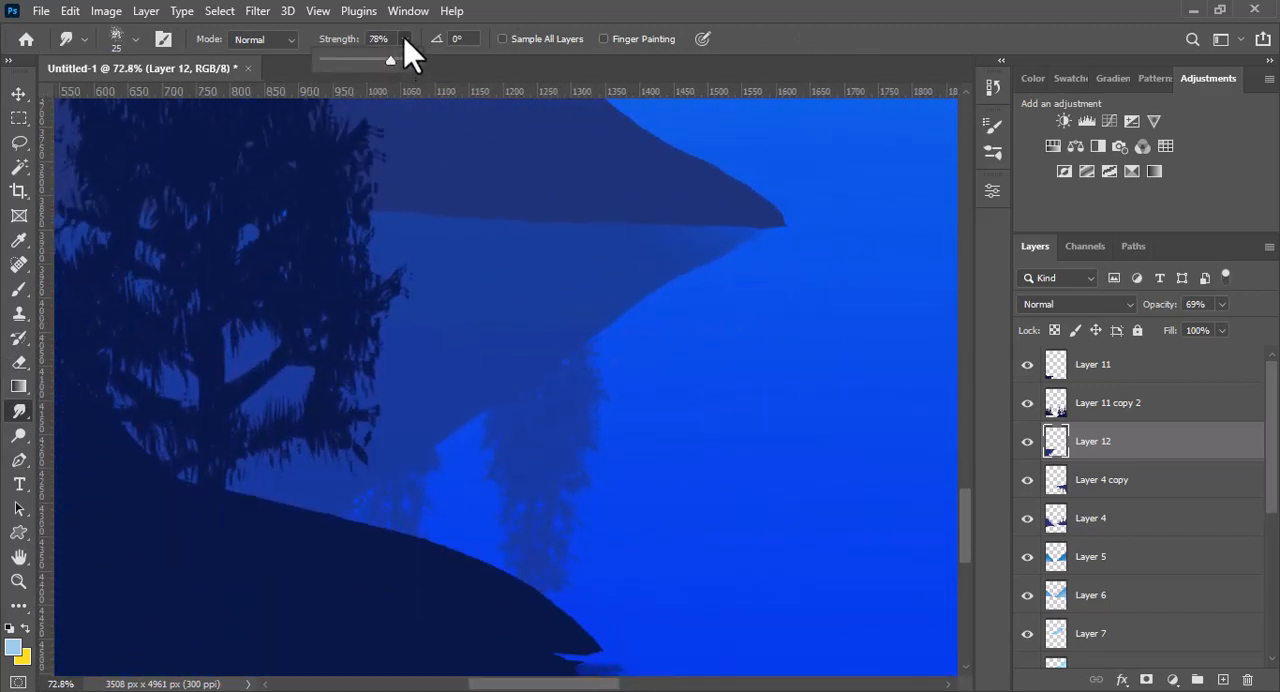
pyautogui.moveTo(774, 245)
pyautogui.mouseDown()
pyautogui.moveTo(595, 291)
pyautogui.moveTo(636, 309)
pyautogui.moveTo(742, 315)
pyautogui.mouseUp()
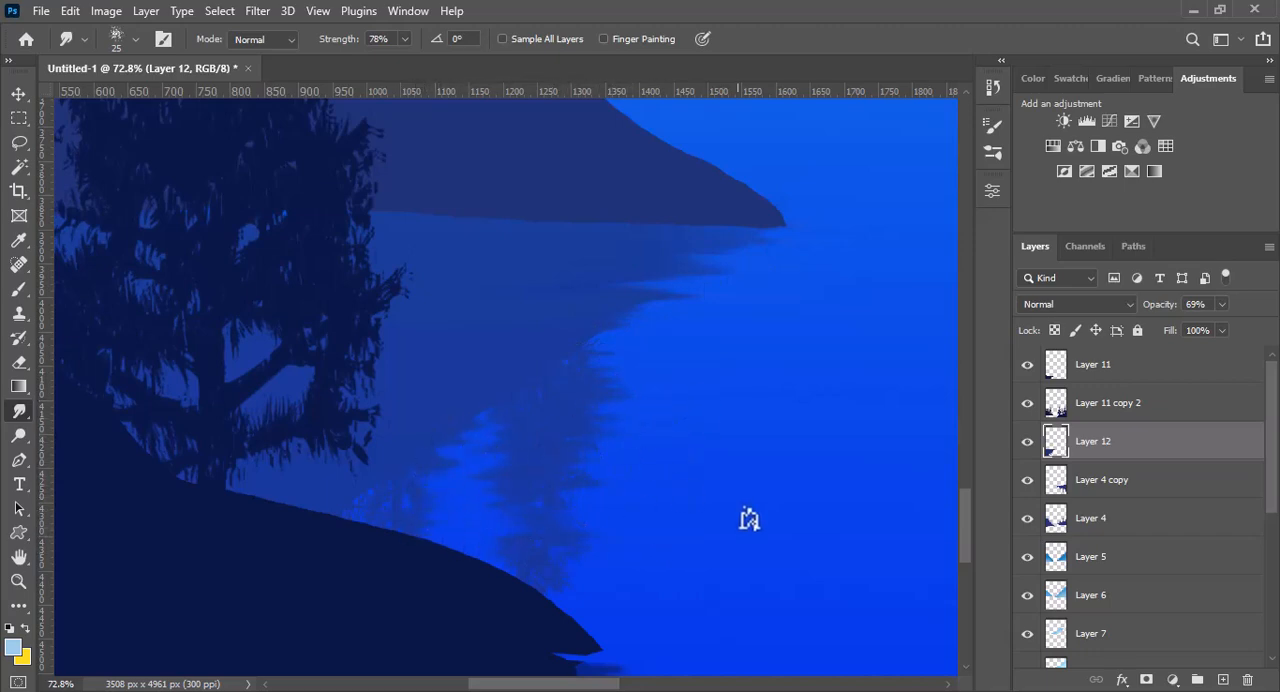
# - Smudge the left edge of the right bank's reflection on Layer 4 copy into horizontal ripples at 78% strength
pyautogui.moveTo(594, 684); pyautogui.dragTo(692, 684)
pyautogui.moveTo(968, 538); pyautogui.dragTo(968, 504)
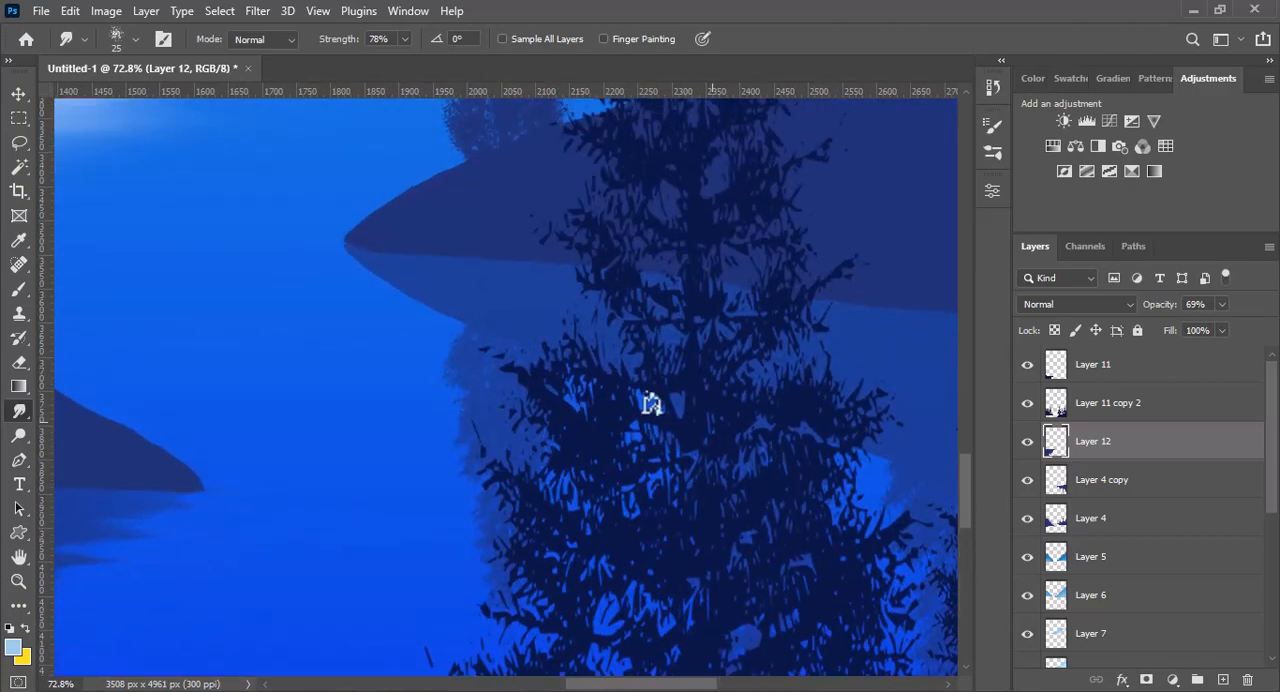
pyautogui.keyDown('ctrl'); pyautogui.click(470, 296); pyautogui.keyUp('ctrl')
pyautogui.moveTo(405, 268)
pyautogui.mouseDown()
pyautogui.moveTo(293, 272)
pyautogui.moveTo(418, 290)
pyautogui.moveTo(248, 268)
pyautogui.mouseUp()
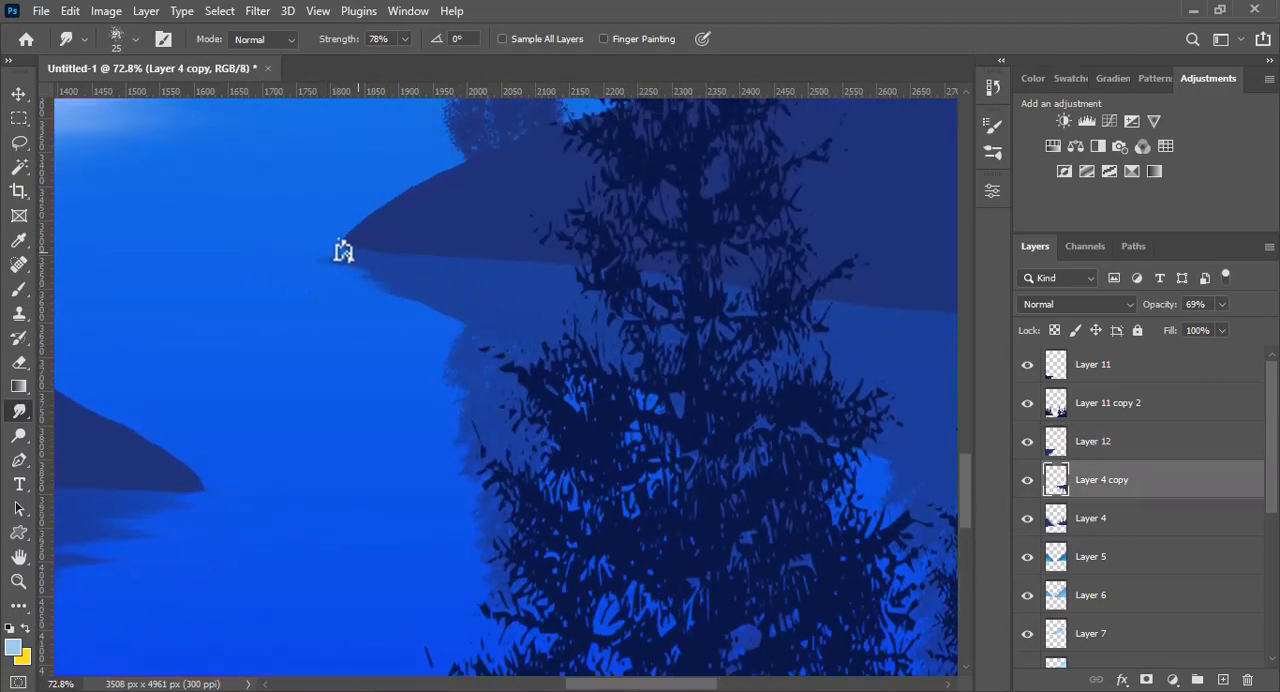
pyautogui.moveTo(351, 276)
pyautogui.mouseDown()
pyautogui.moveTo(449, 274)
pyautogui.moveTo(304, 284)
pyautogui.mouseUp()
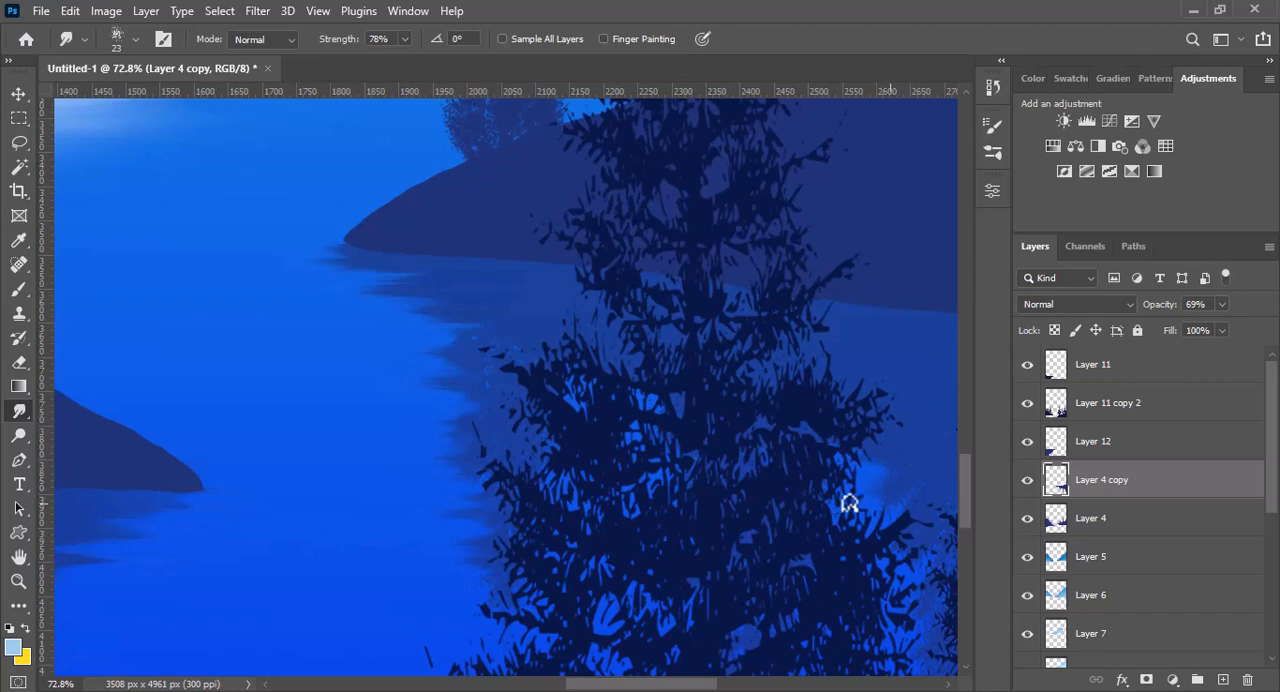
pyautogui.hotkey('ctrl', '0')
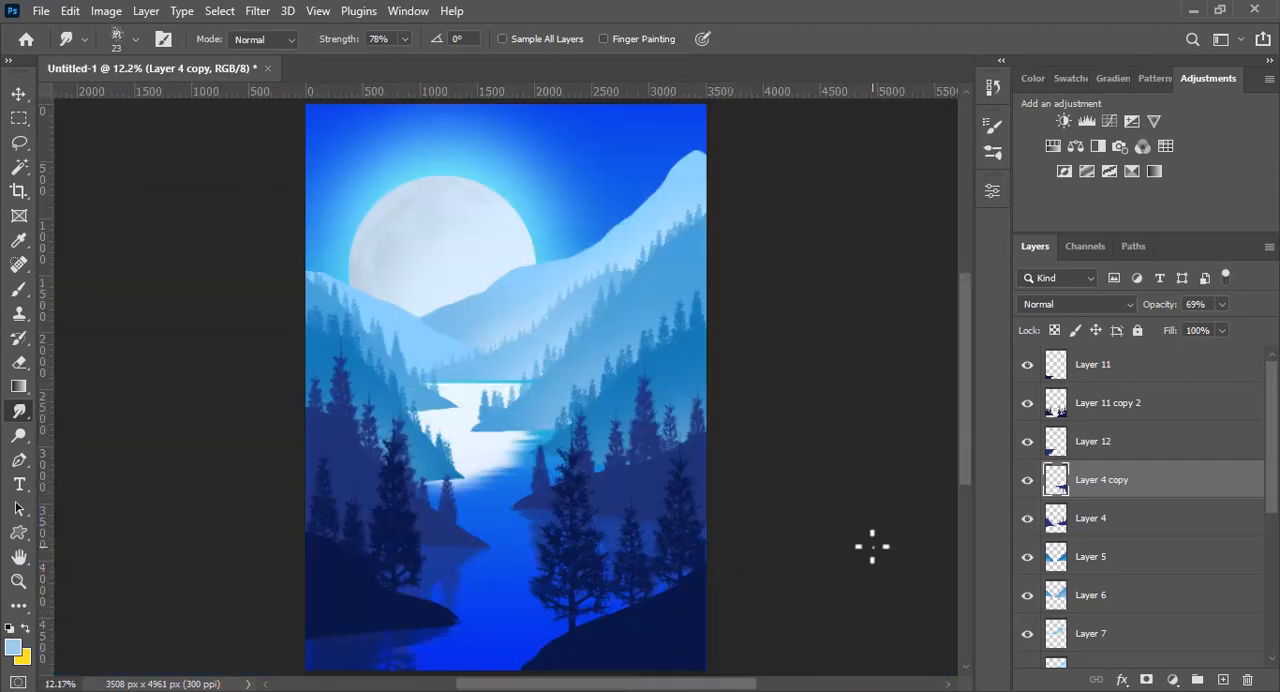